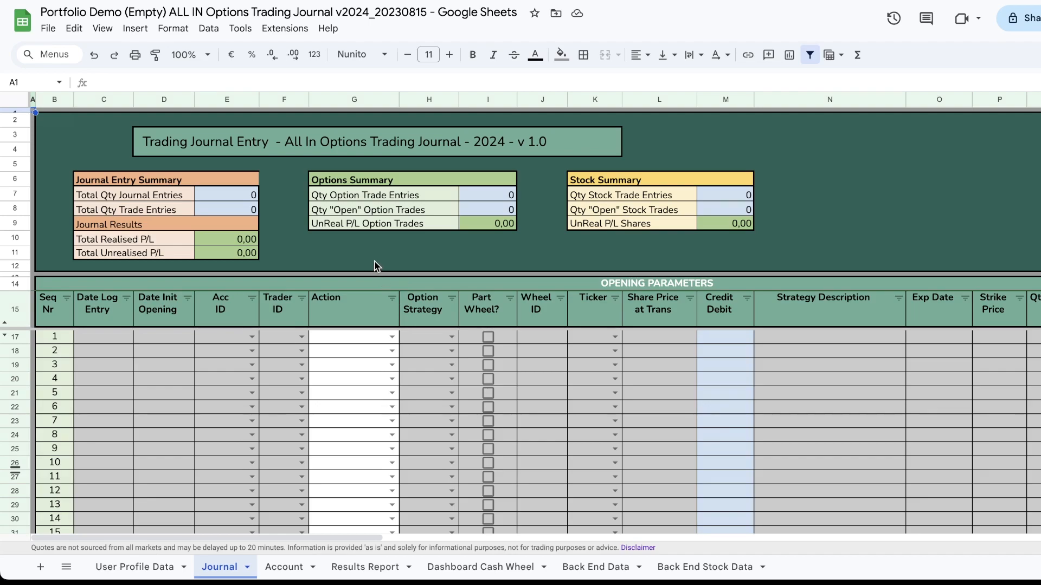
- Review the Account and User Profile Data sheets, and return to the Journal sheet
left_click(284, 569)
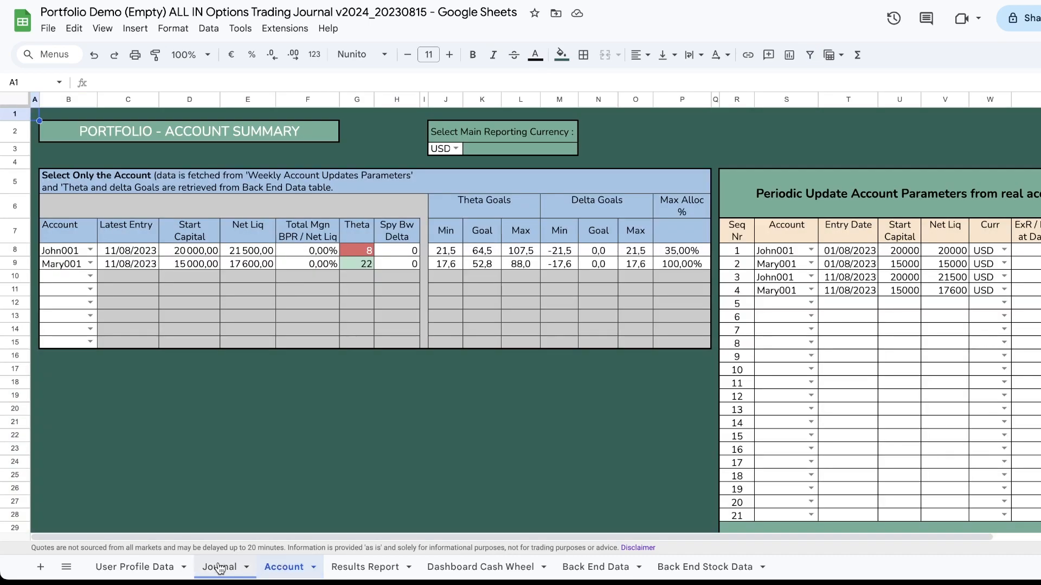
left_click(147, 568)
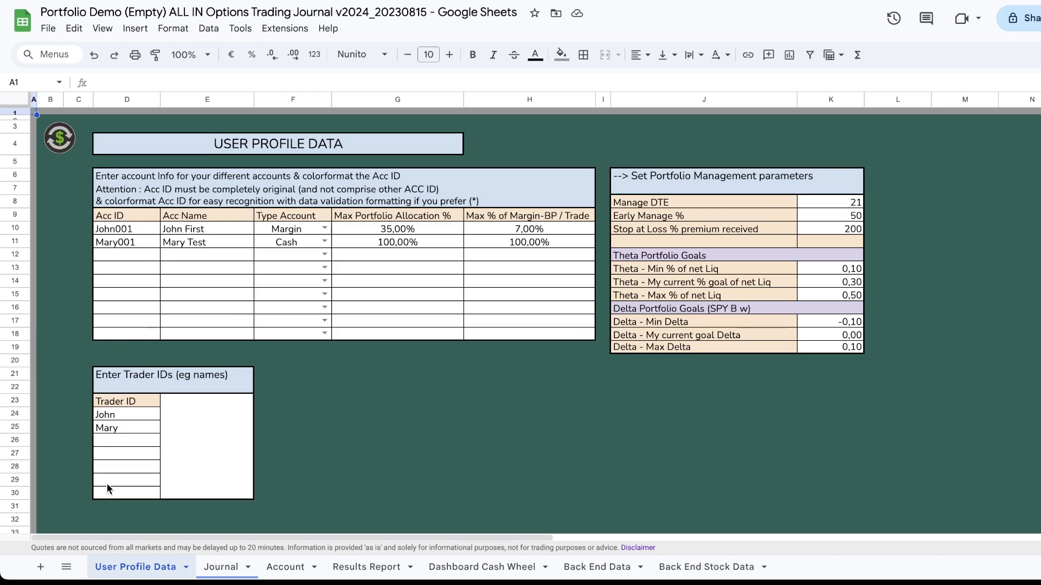
left_click(220, 567)
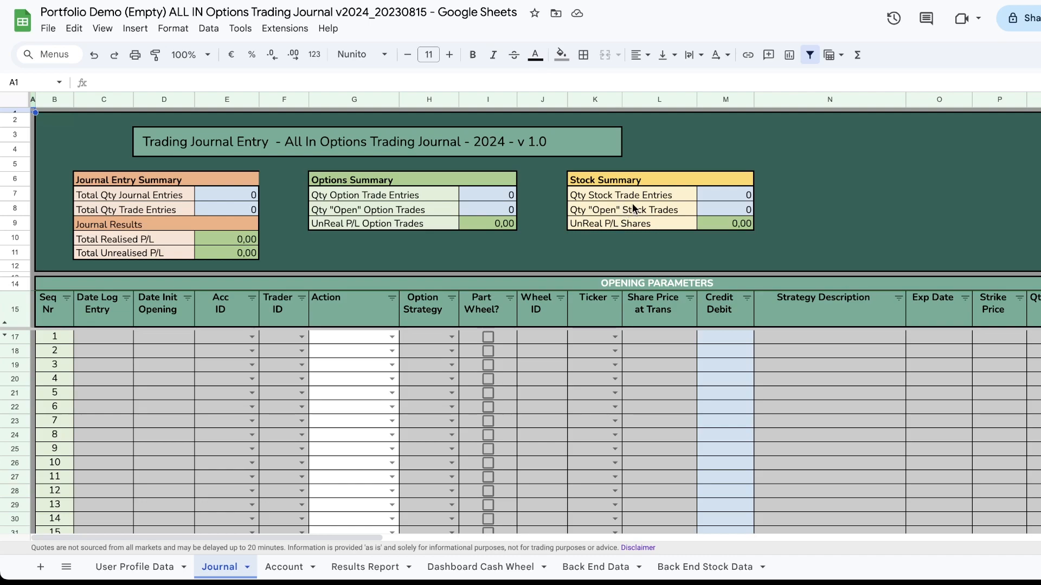
- Examine the Journal's color codes, entry rows and column sections from the opening parameters through to the trade results
left_click_drag(365, 536, 743, 534)
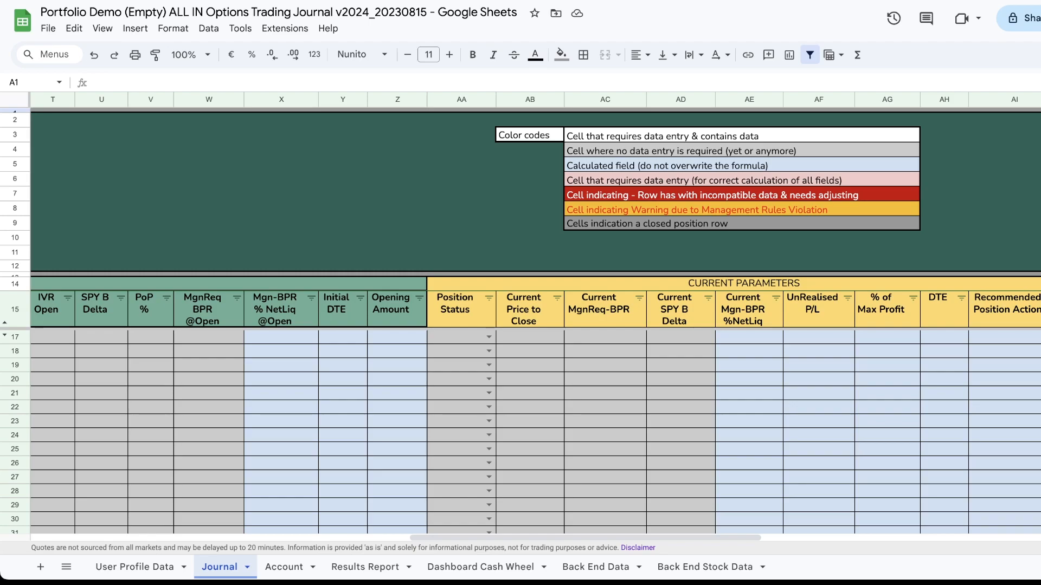
left_click_drag(527, 537, 129, 536)
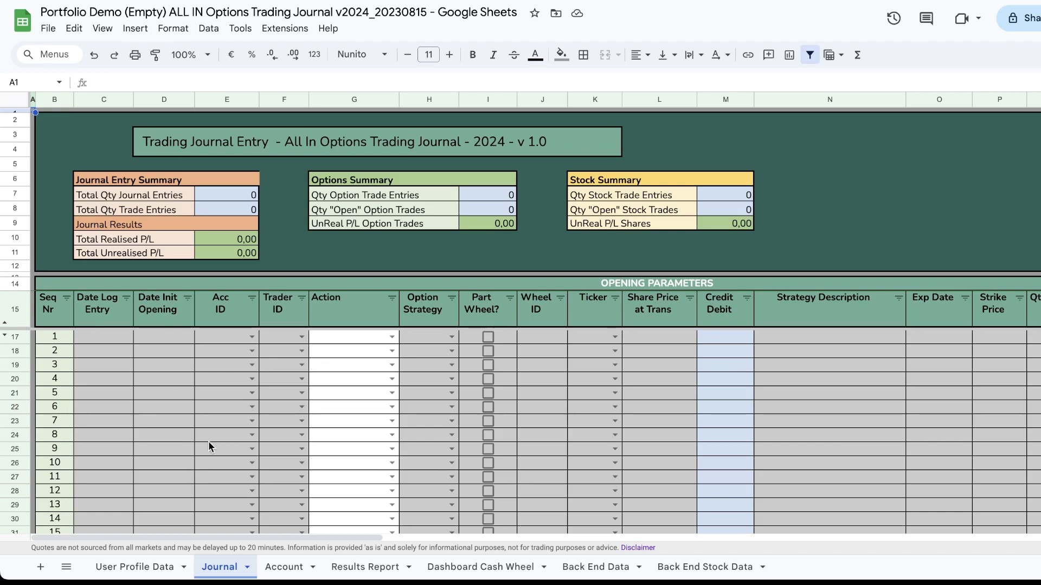
scroll(513, 450, "down", 9)
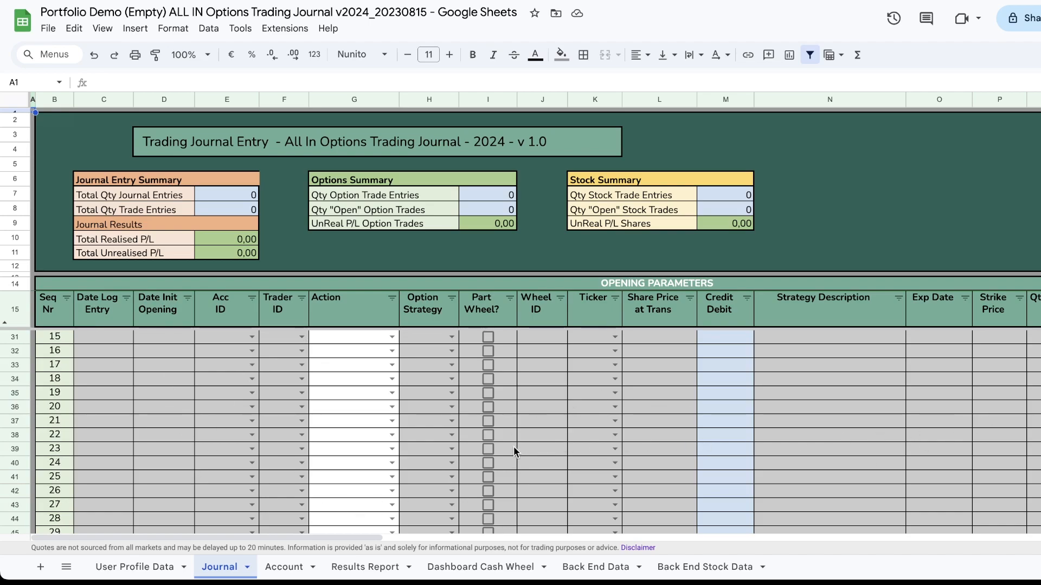
scroll(513, 453, "up", 9)
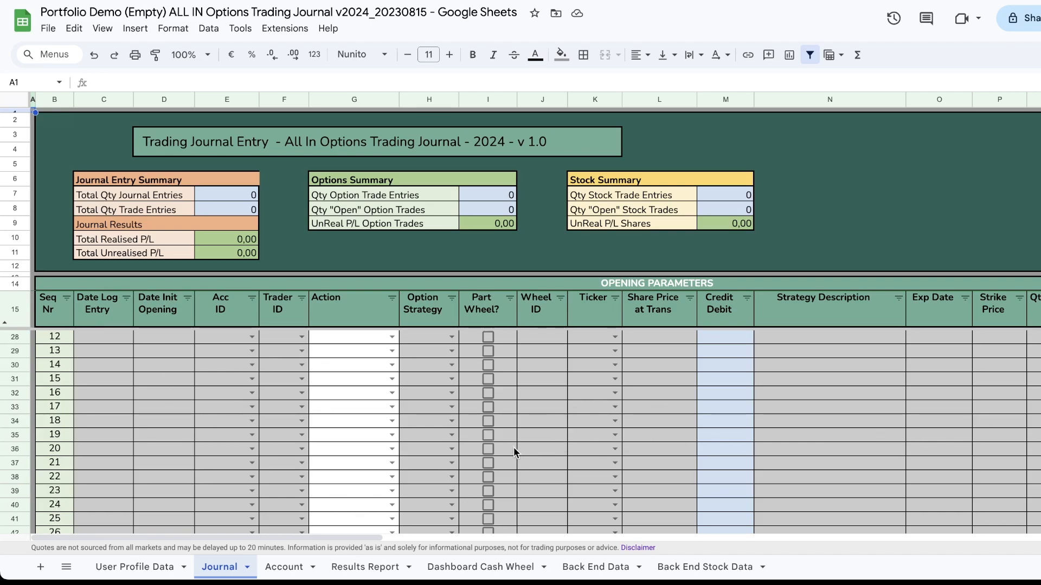
left_click(16, 306)
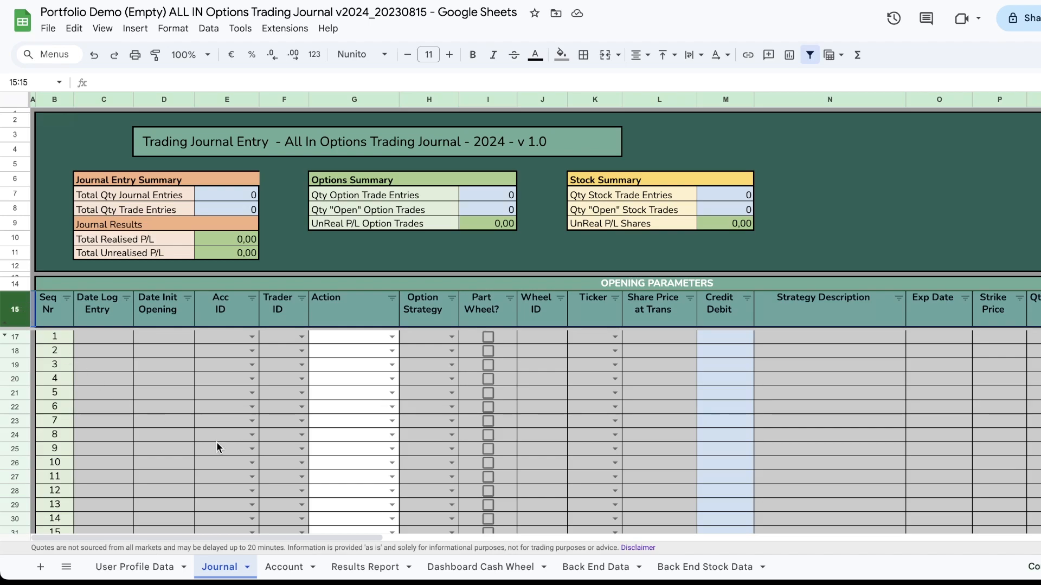
left_click_drag(301, 536, 1010, 544)
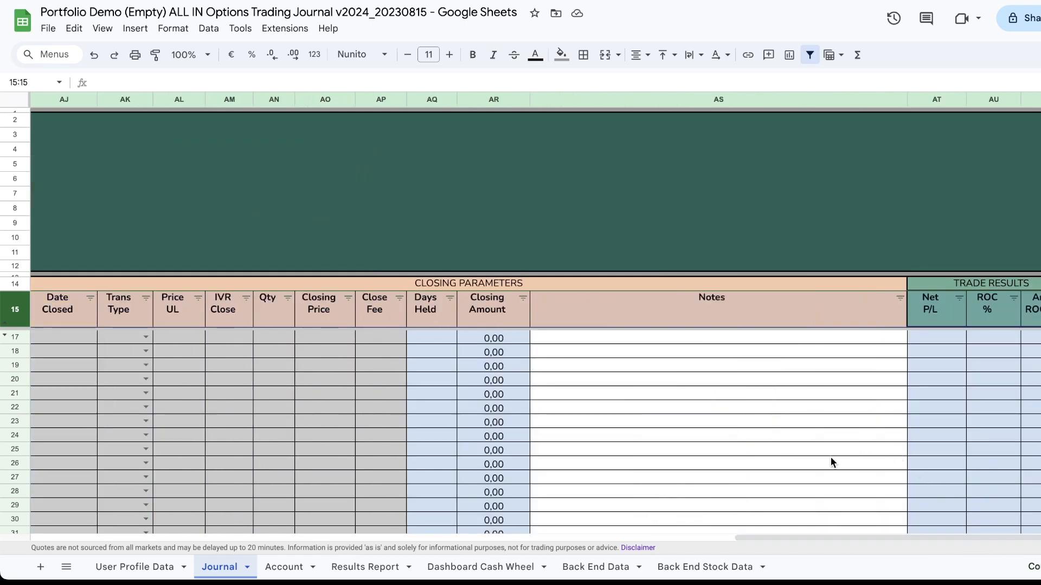
left_click_drag(915, 535, 174, 539)
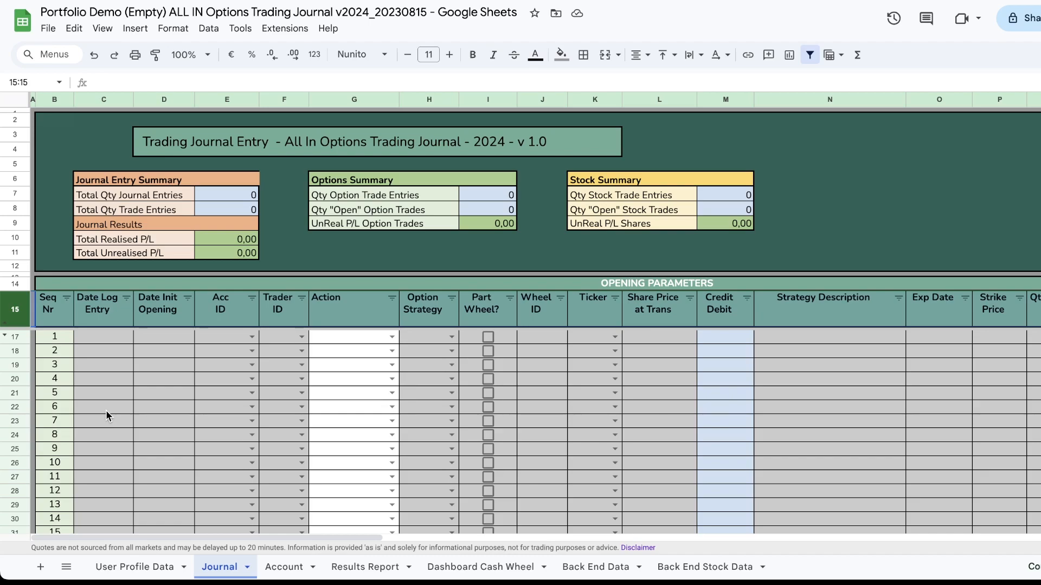
- Insert seven rows below row 64 in the Journal, accepting the edit of the protected area
scroll(104, 412, "down", 6)
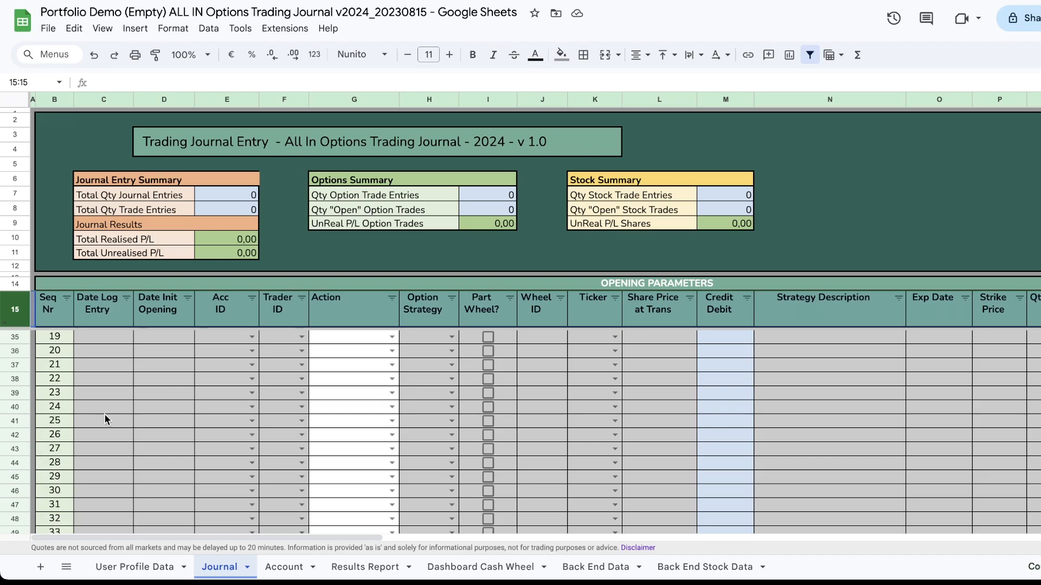
scroll(105, 419, "down", 7)
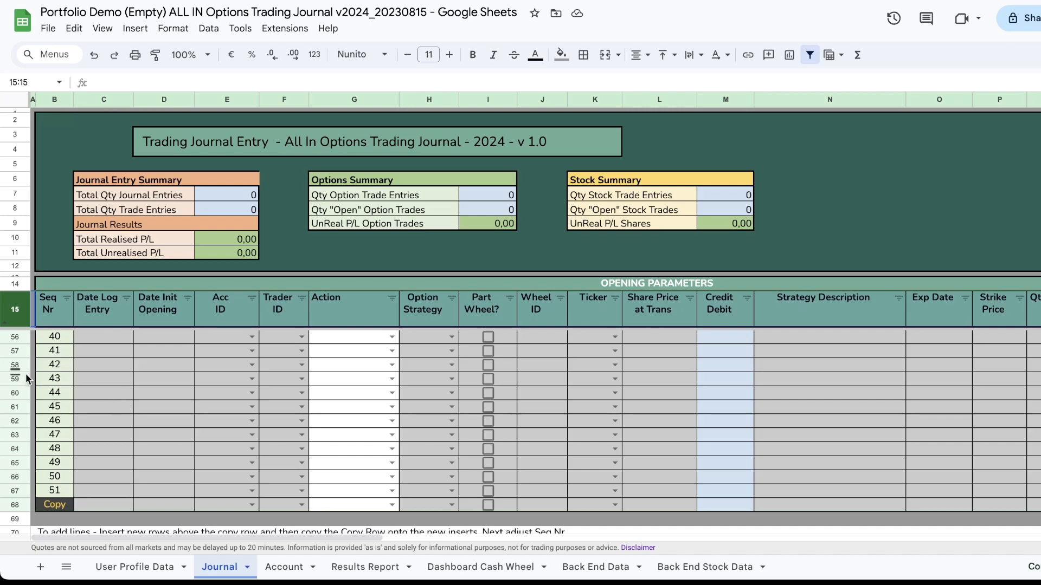
left_click_drag(15, 367, 16, 451)
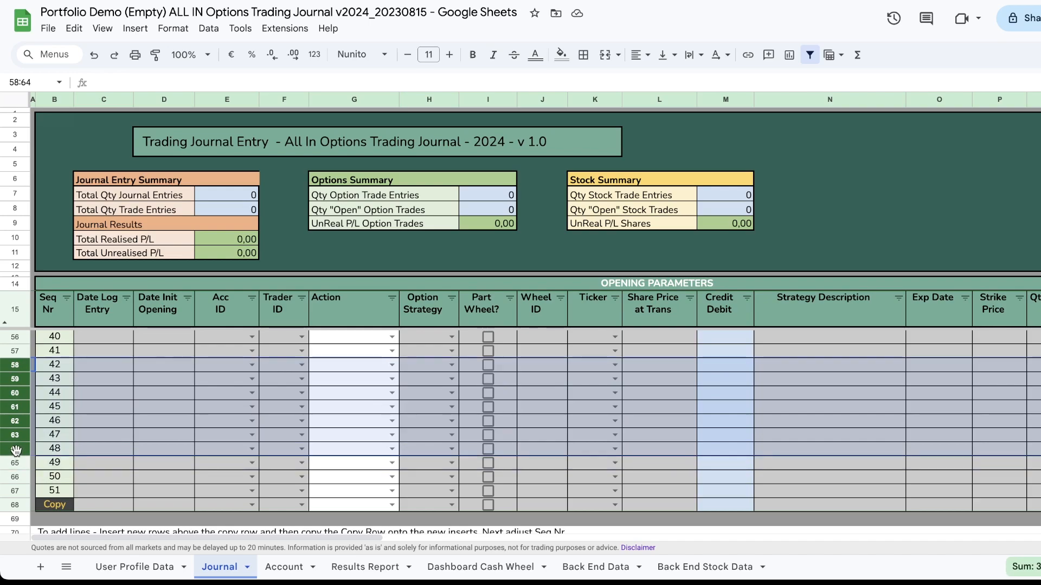
right_click(17, 449)
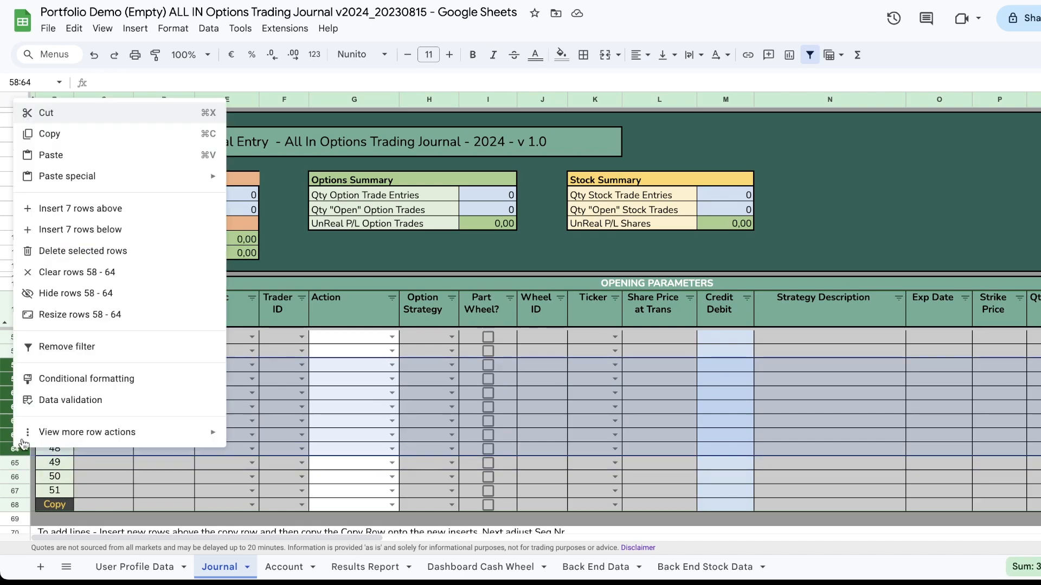
left_click(108, 230)
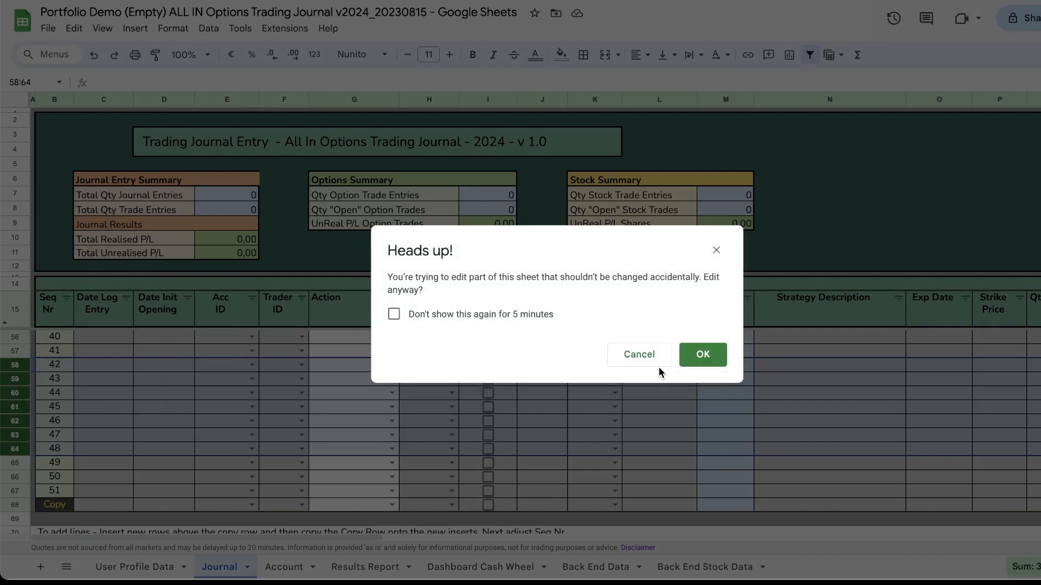
left_click(703, 355)
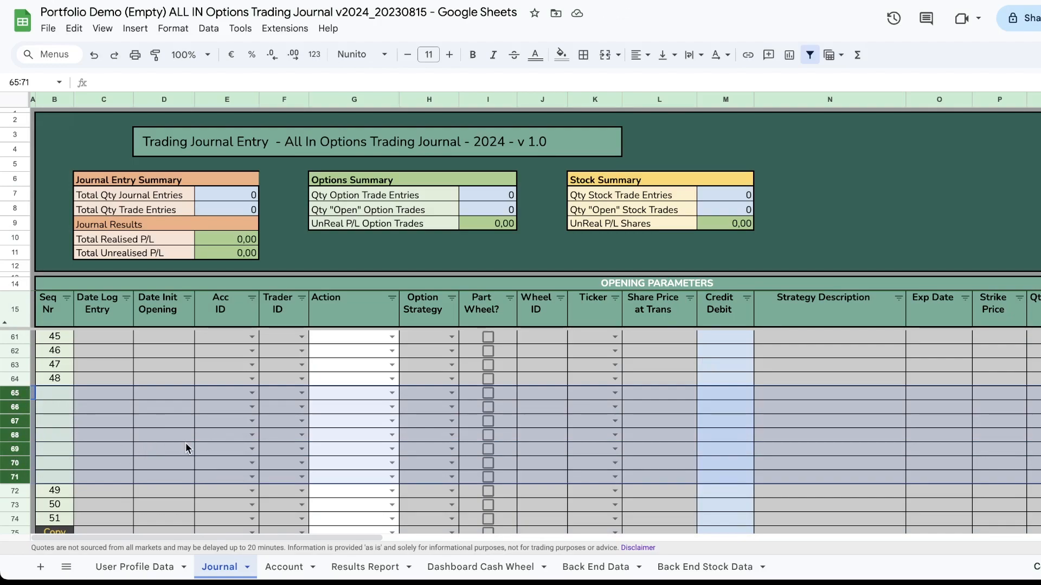
- Copy the "Copy" template row onto the new rows 65 to 71, and renumber the Seq Nr column consecutively up to 58
scroll(163, 482, "down", 1)
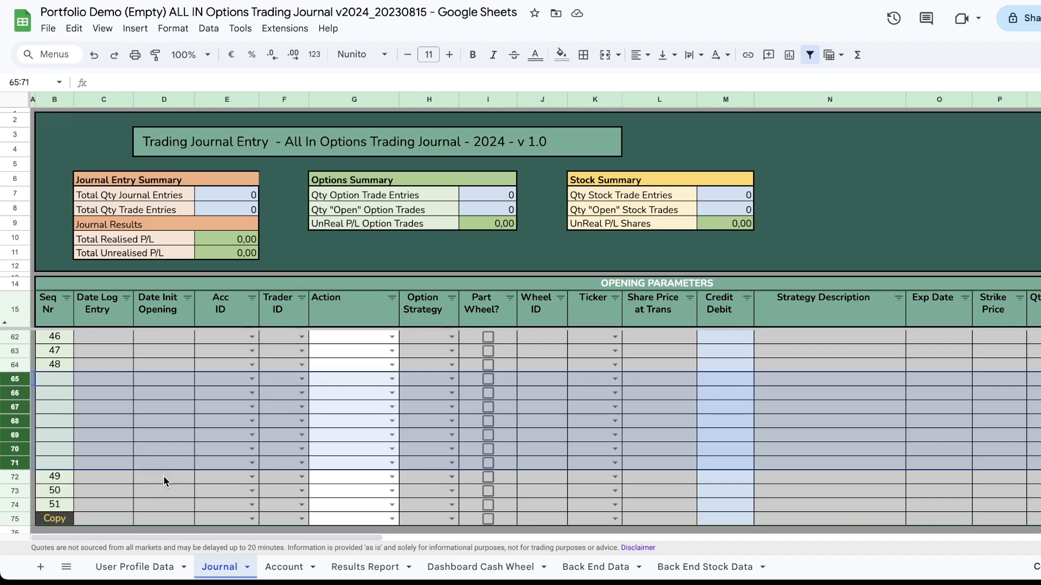
left_click(16, 519)
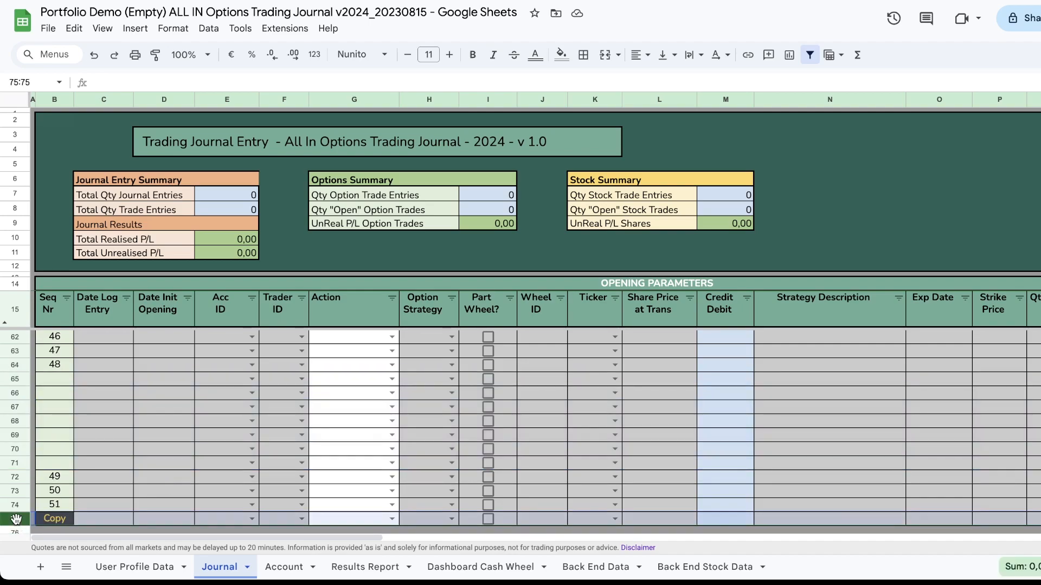
right_click(16, 519)
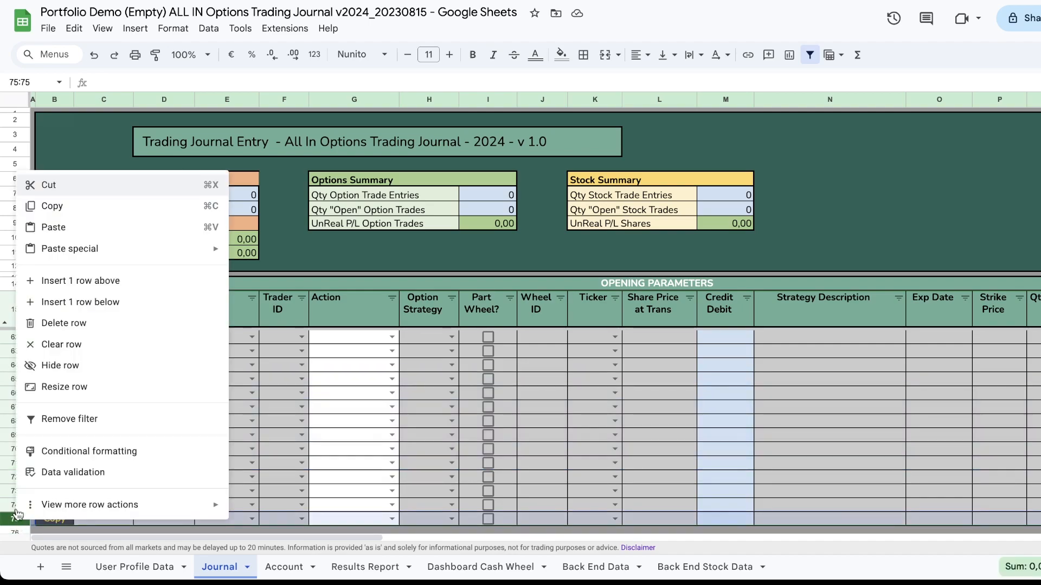
left_click(55, 211)
left_click_drag(15, 379, 7, 462)
right_click(6, 462)
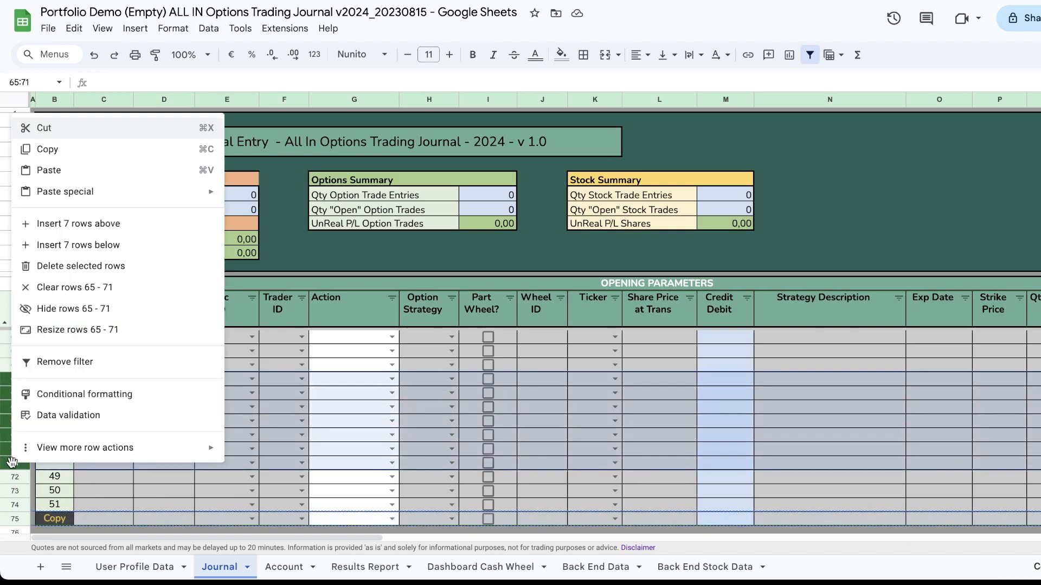
left_click(65, 170)
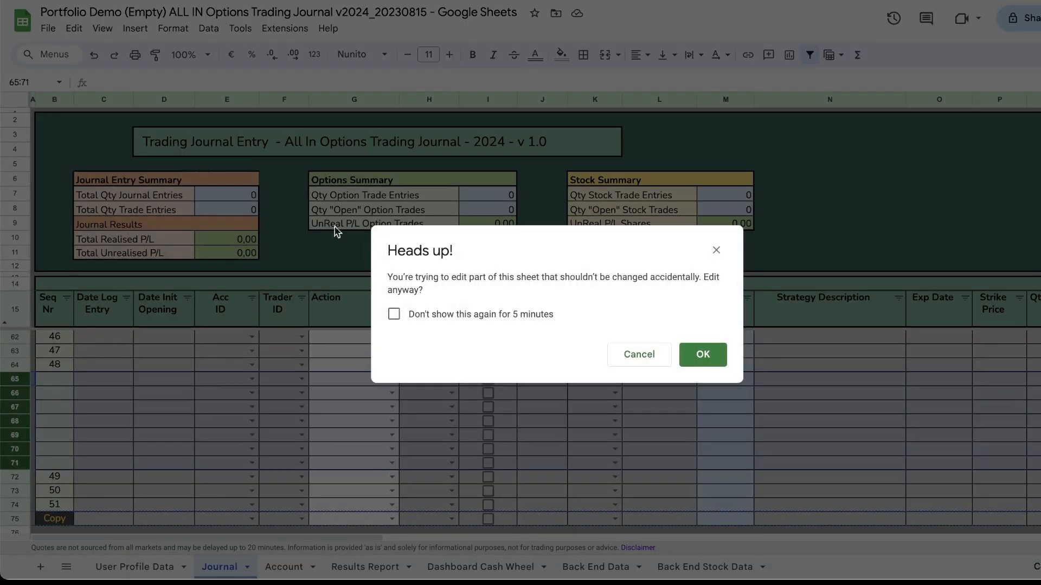
left_click(684, 353)
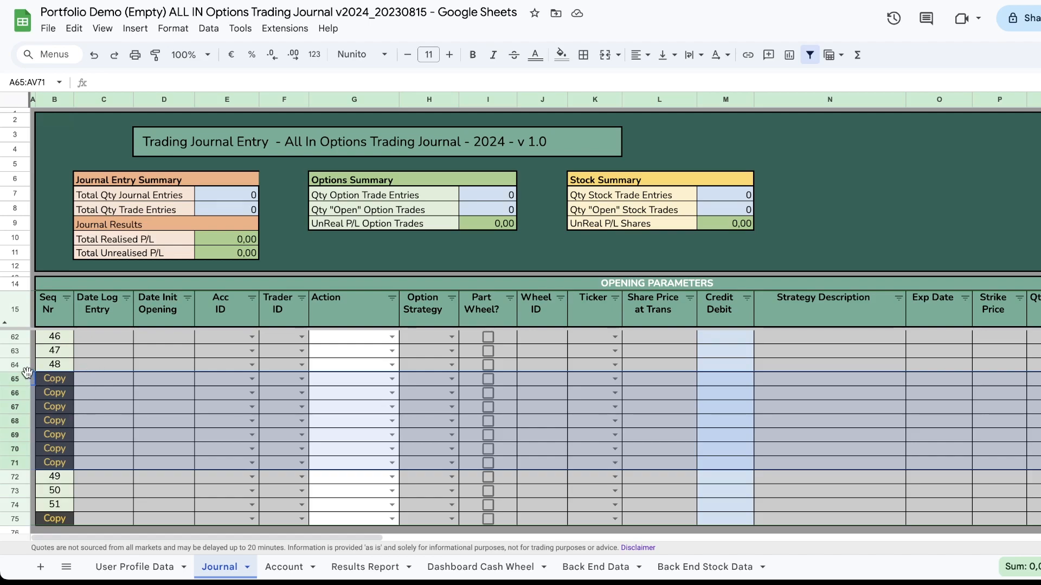
left_click_drag(54, 351, 65, 506)
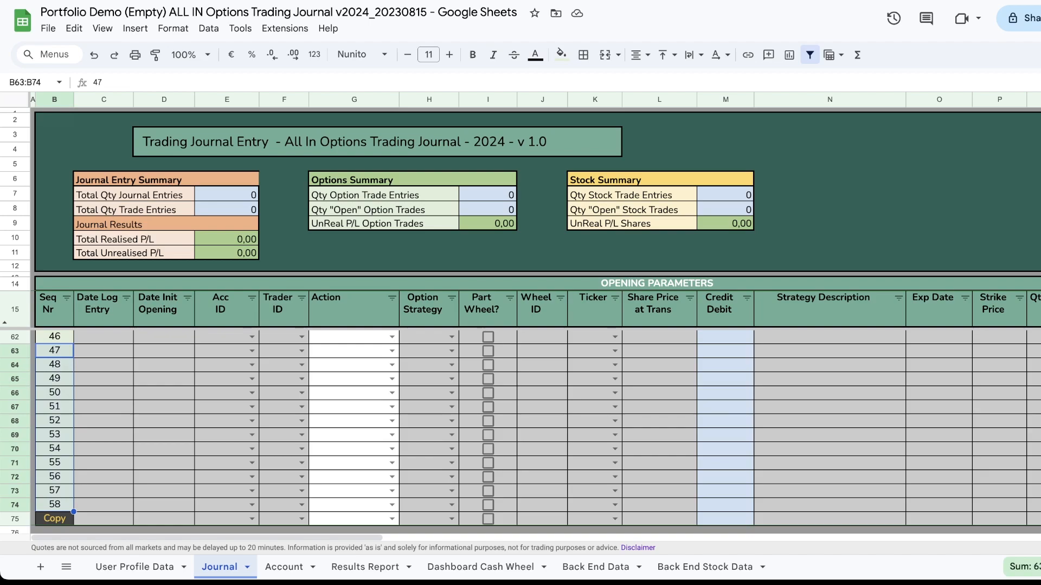
- Set the Action of journal entry 1 to STO
scroll(79, 449, "up", 15)
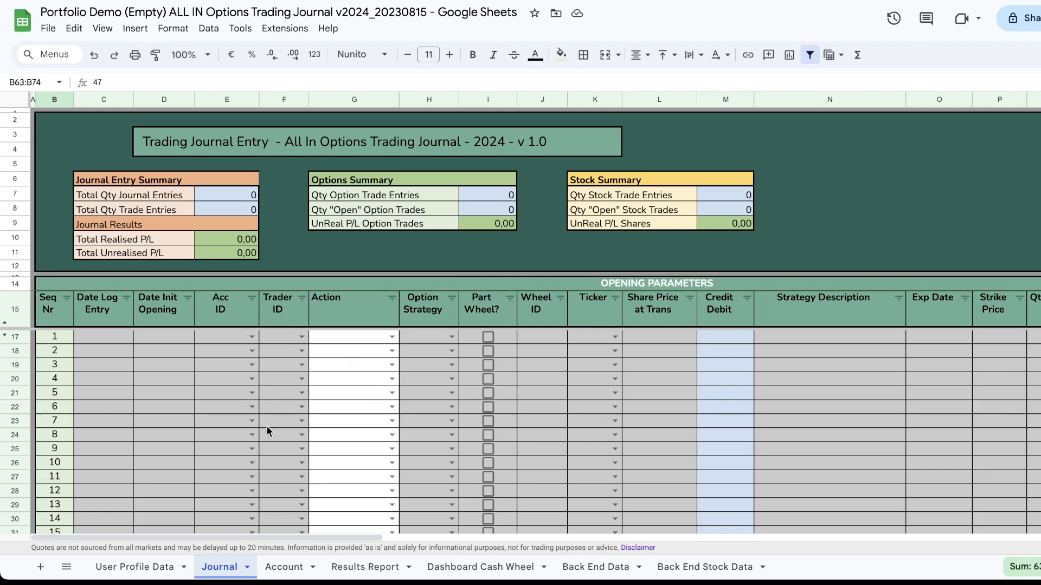
left_click(392, 339)
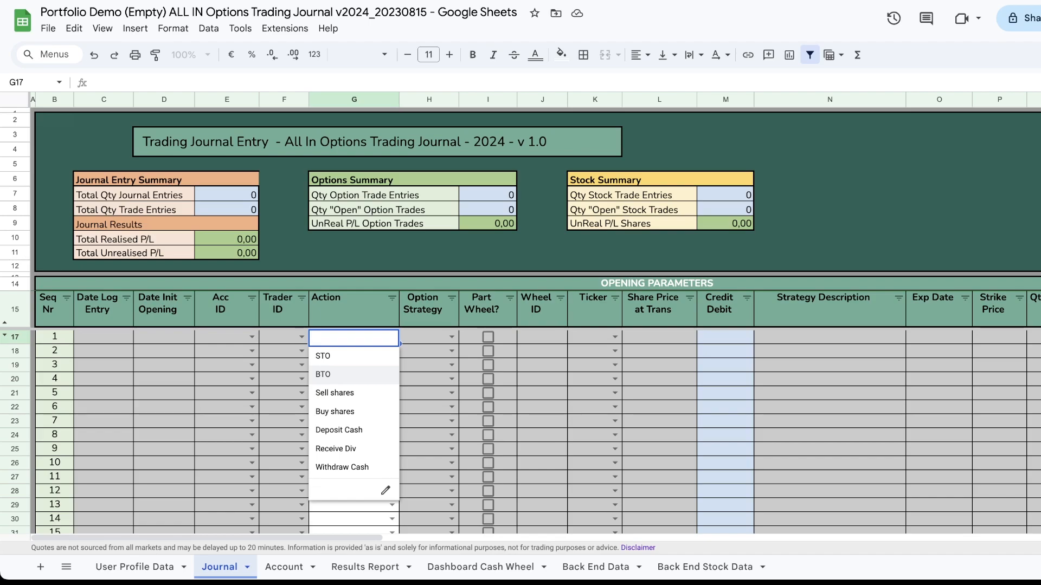
left_click(326, 351)
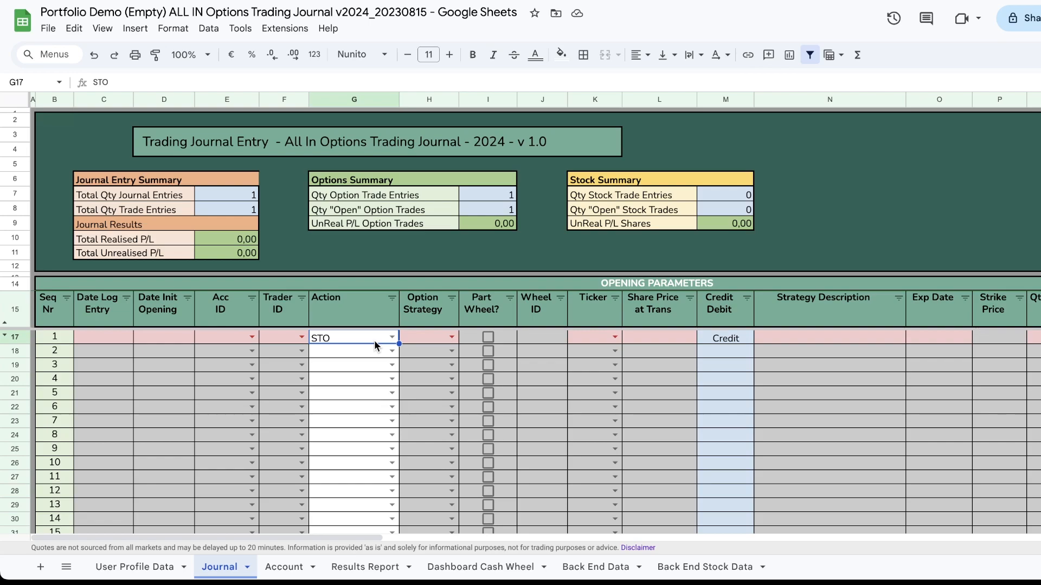
- Set the Option Strategy of entry 1 to P, and check the strategy abbreviations on the Back End Data sheet
left_click(453, 338)
left_click(423, 356)
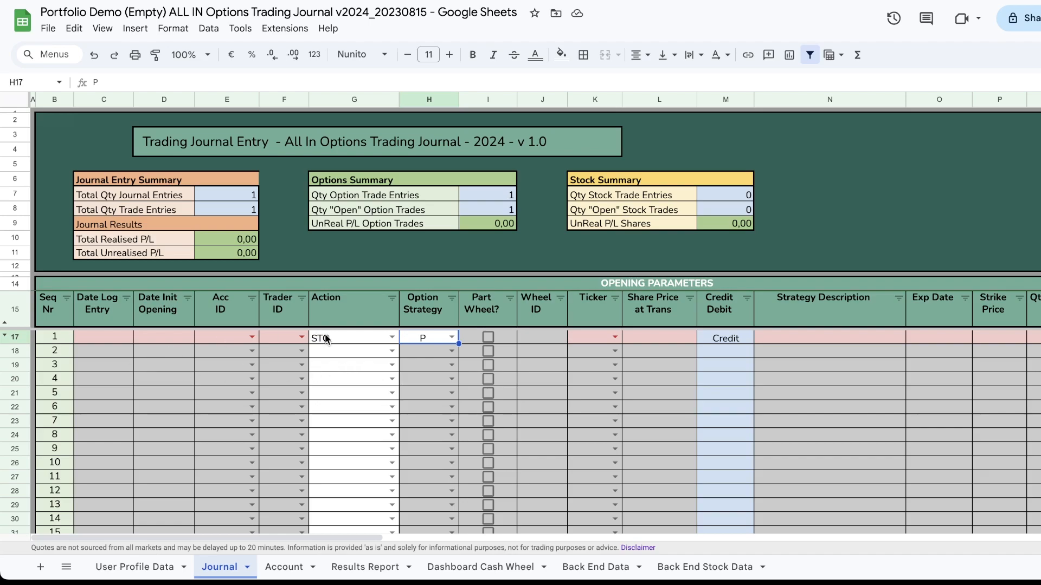
left_click(452, 337)
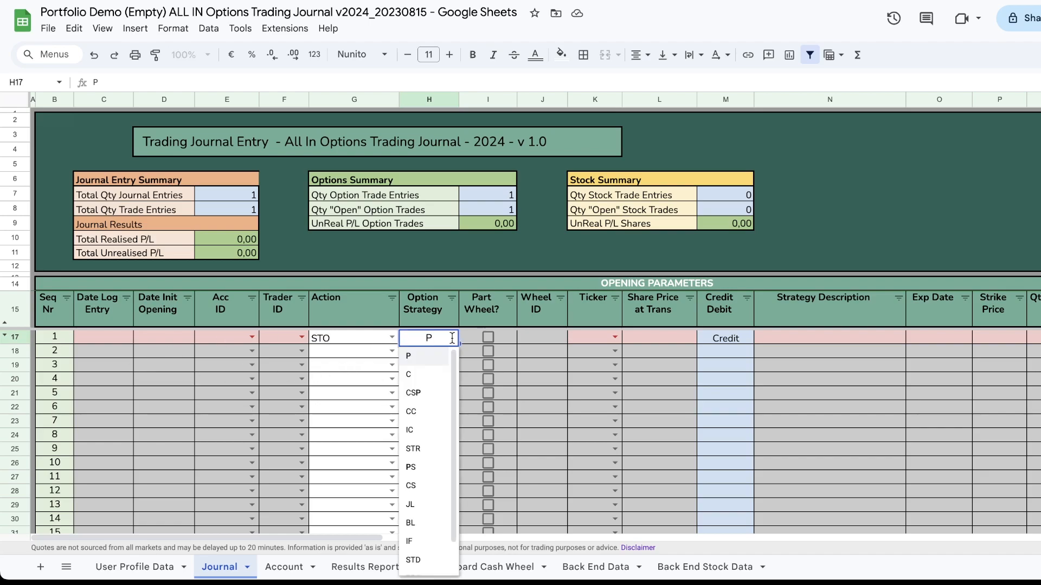
left_click(418, 358)
left_click(586, 569)
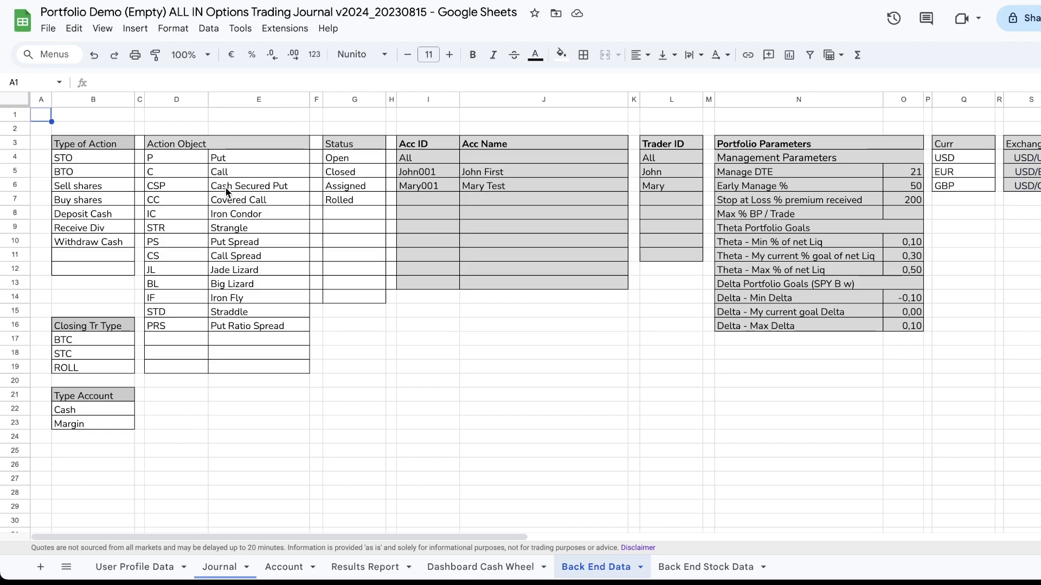
left_click(222, 567)
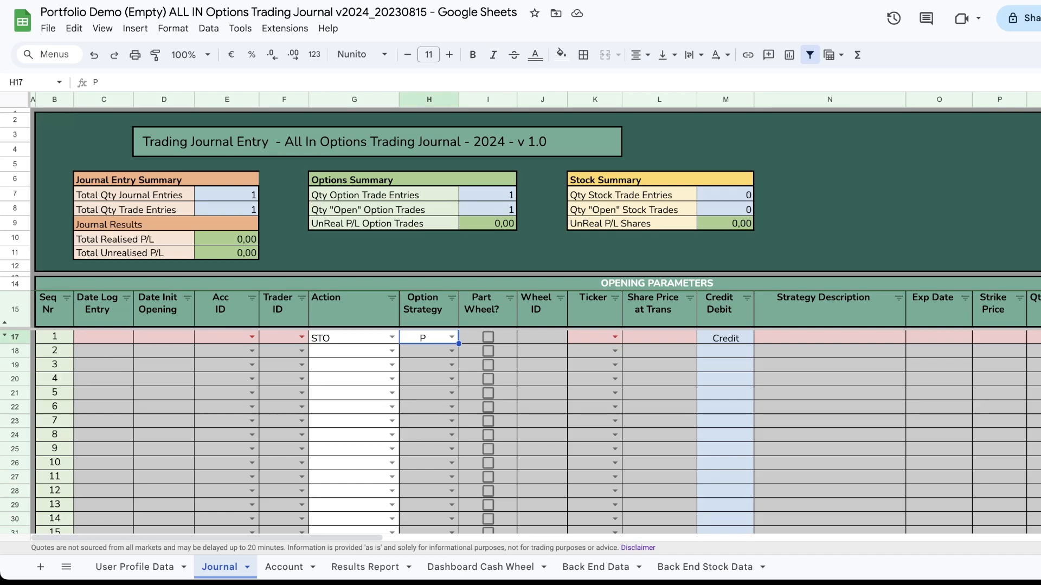
- Set the Date Log Entry of journal entry 1 to 01/08/2023
double_click(112, 339)
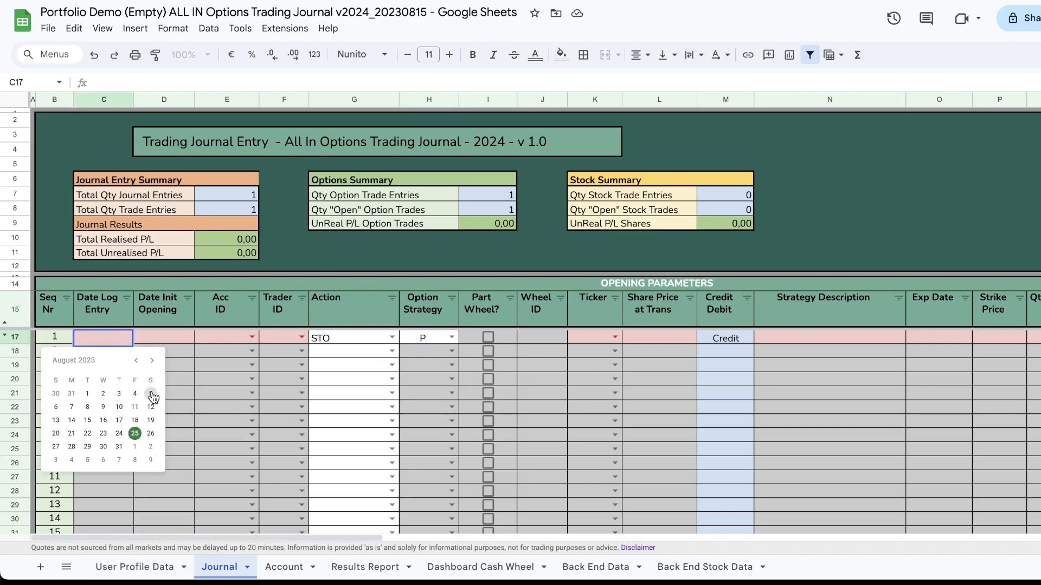
left_click(85, 399)
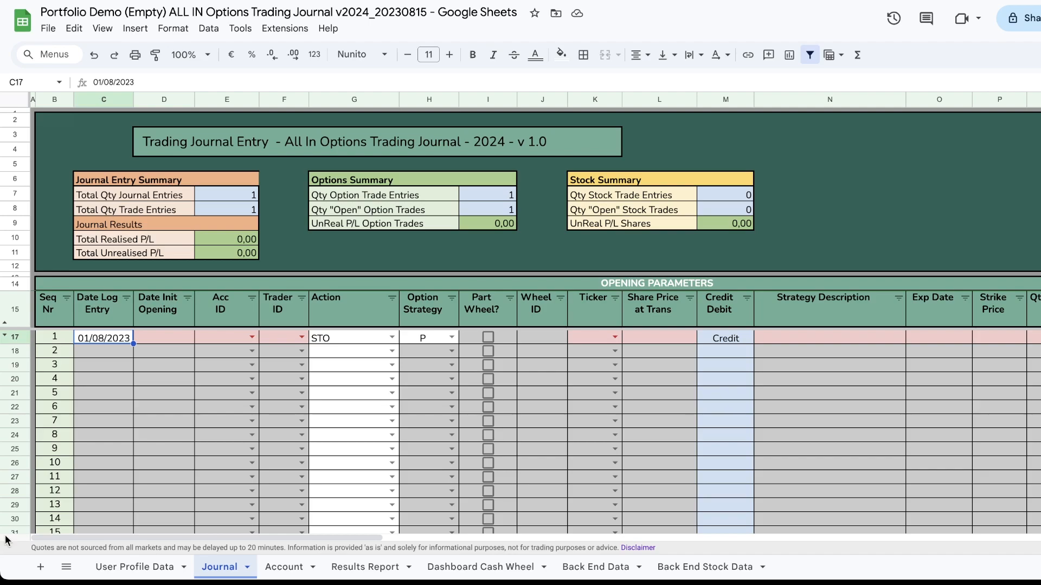
double_click(98, 337)
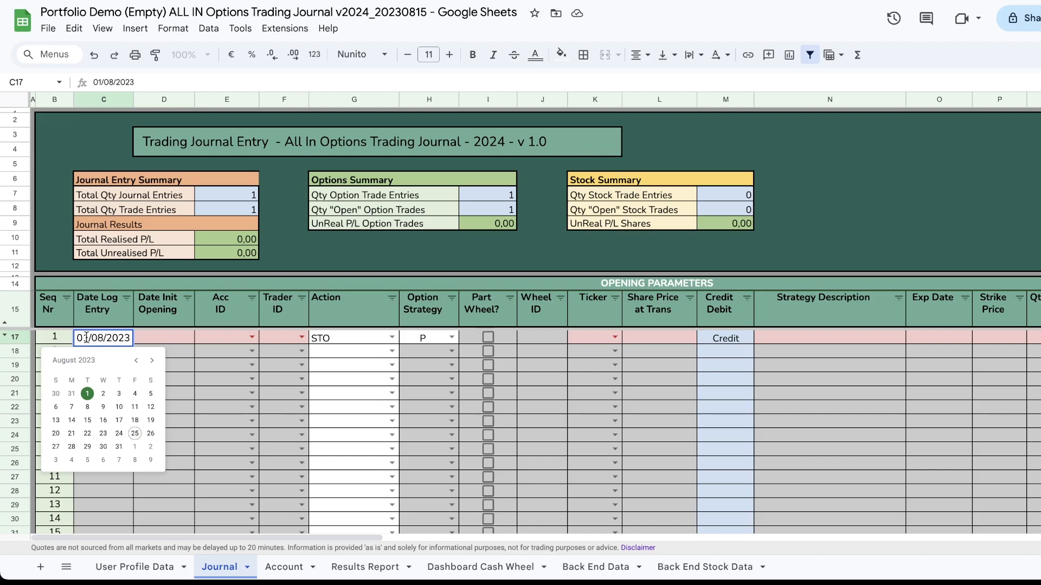
left_click(88, 394)
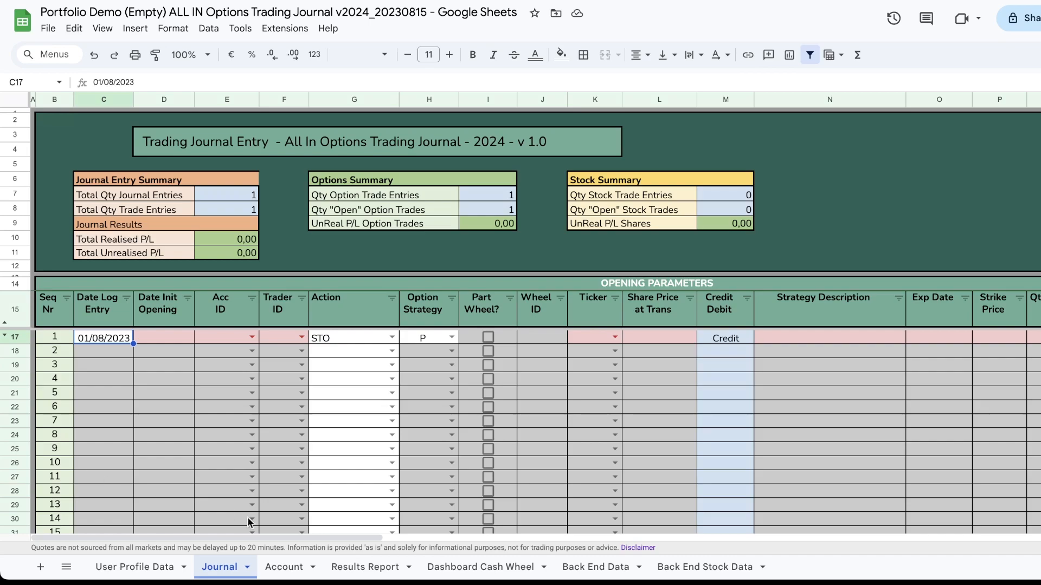
- Set the Date Init Opening of journal entry 1 to 01/08/2023, and assign the entry to the first listed account ID and trader ID
double_click(147, 336)
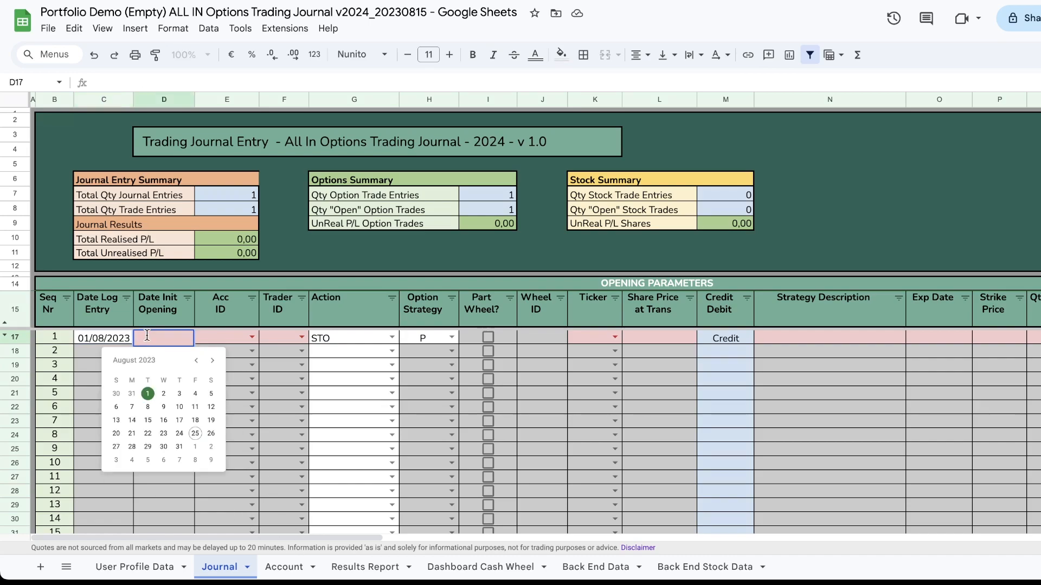
left_click(146, 394)
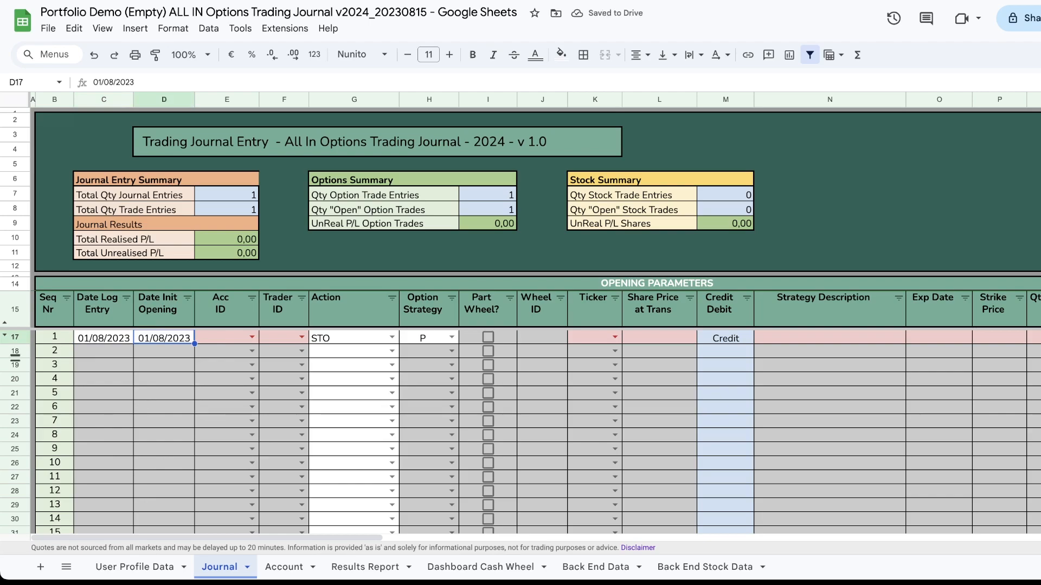
left_click(252, 338)
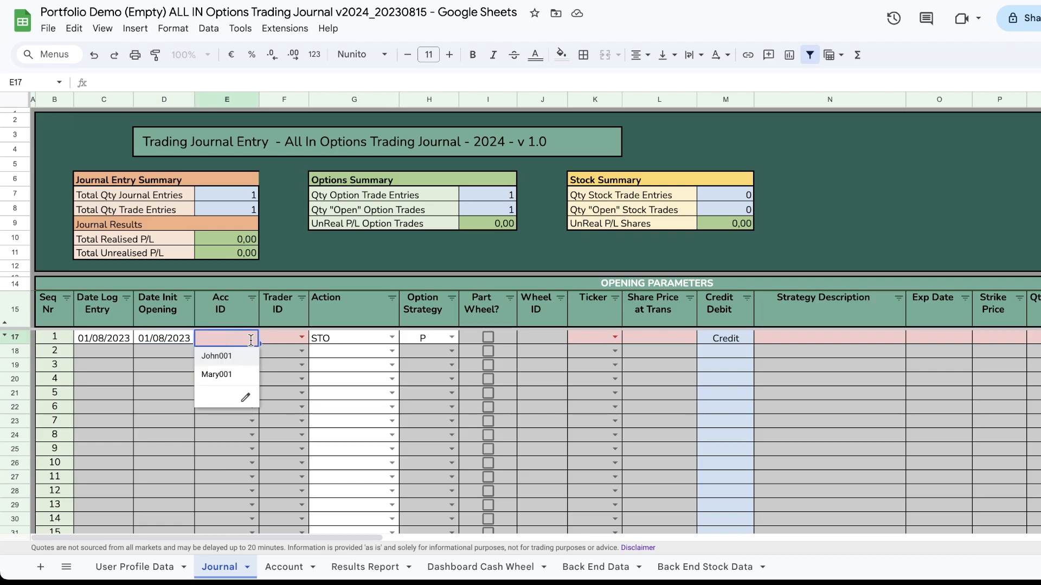
left_click(225, 357)
left_click(302, 337)
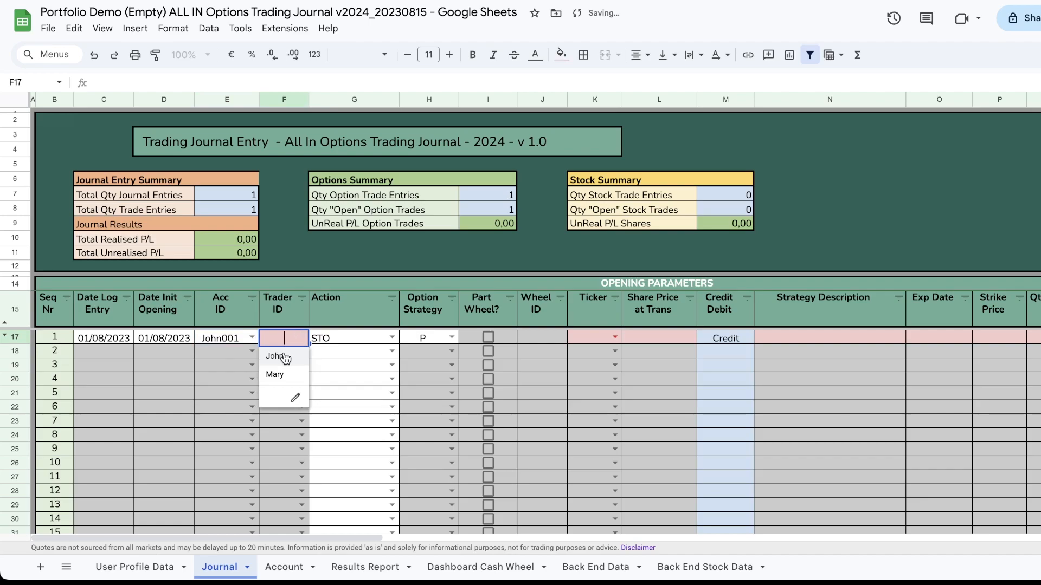
left_click(277, 356)
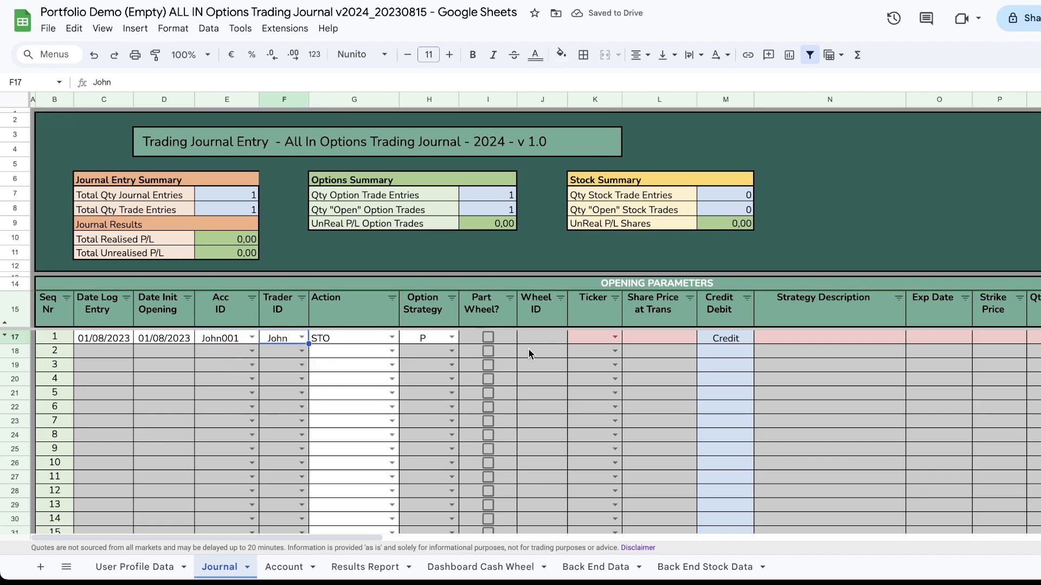
- Set the Ticker of journal entry 1 to DIS and its Share Price at Trans to 100
left_click(613, 337)
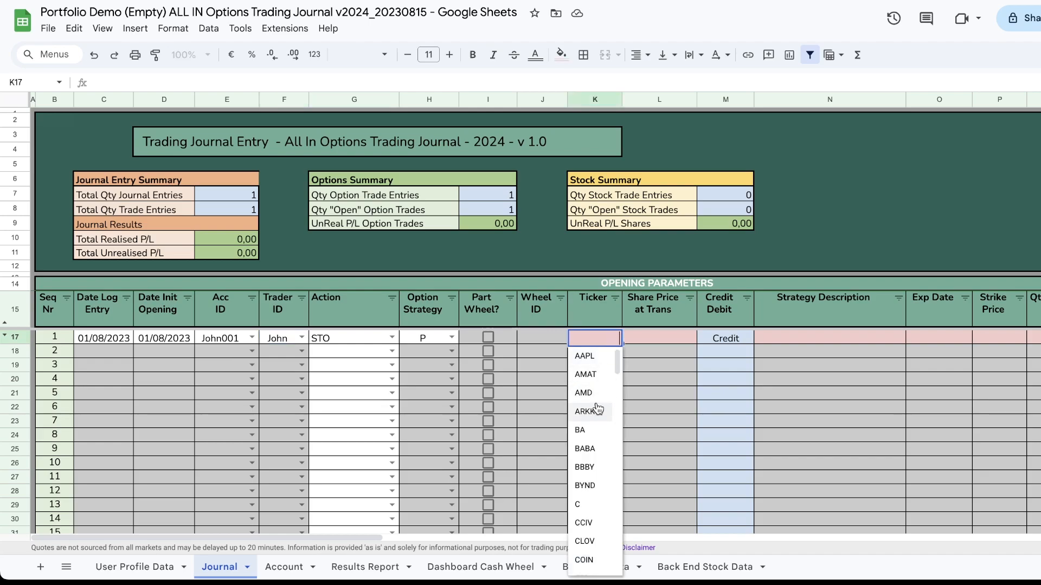
scroll(600, 459, "down", 2)
scroll(599, 460, "down", 1)
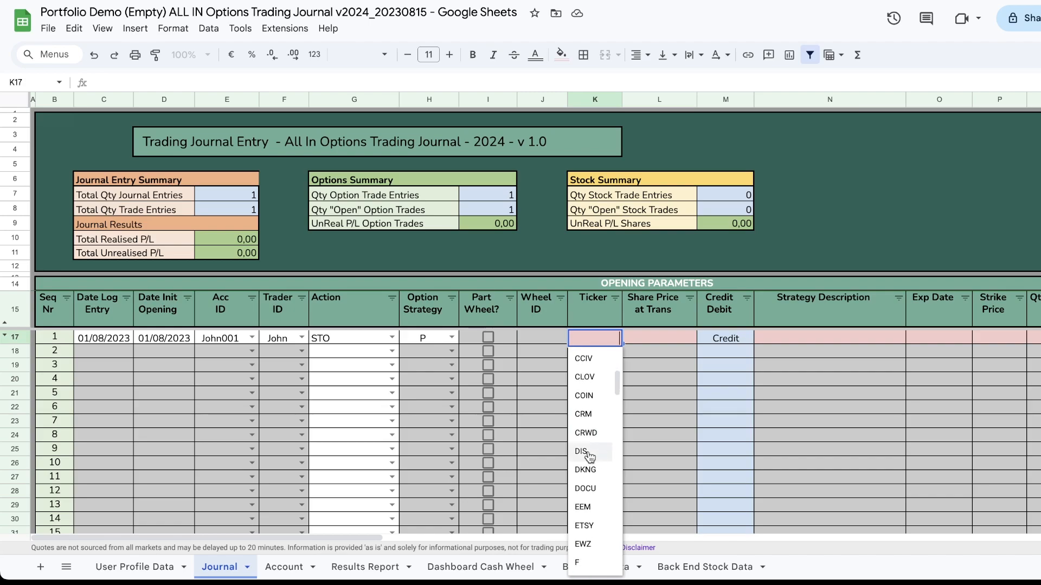
left_click(588, 454)
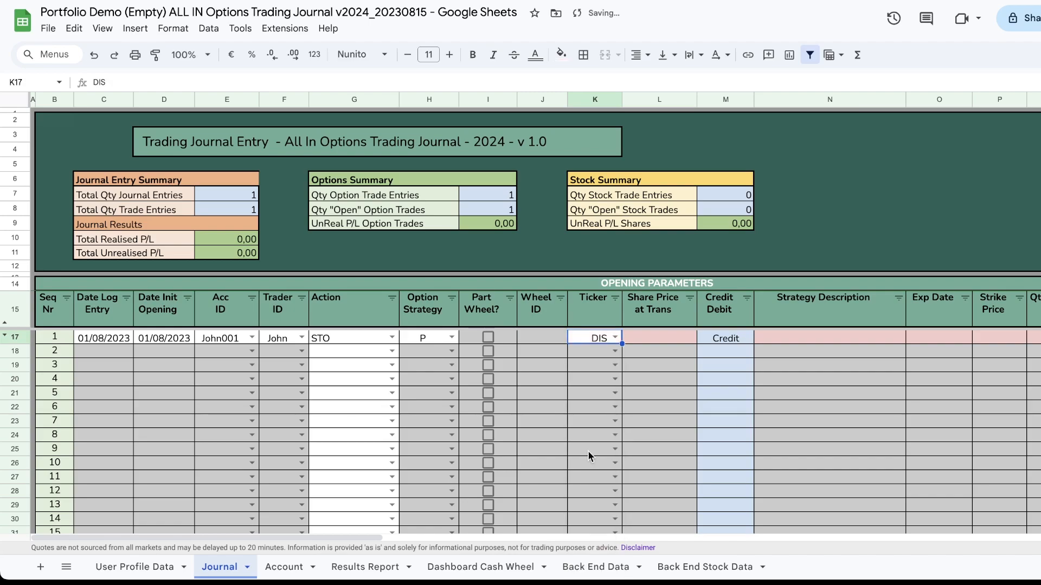
left_click(655, 337)
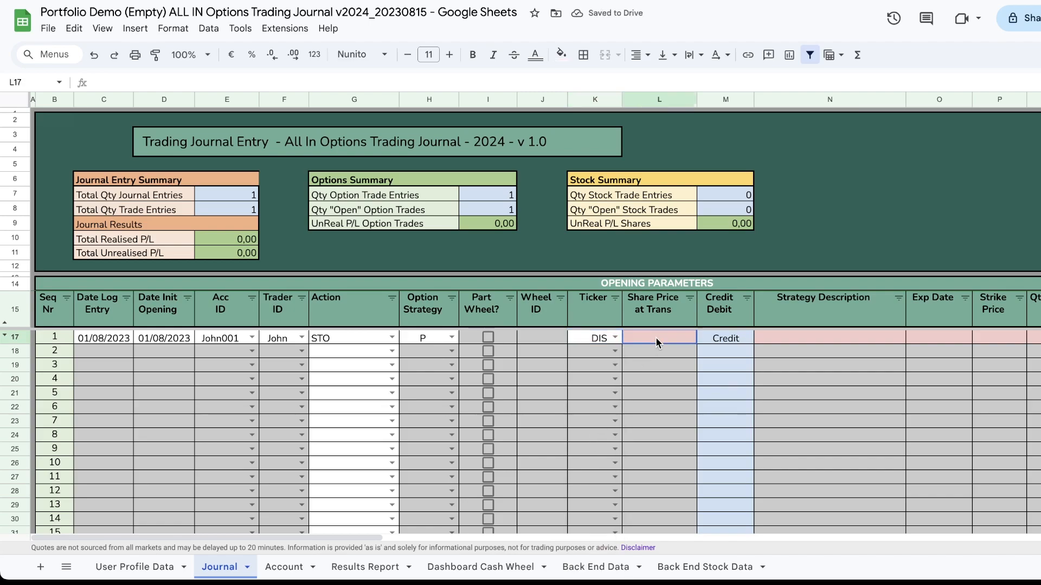
type("100")
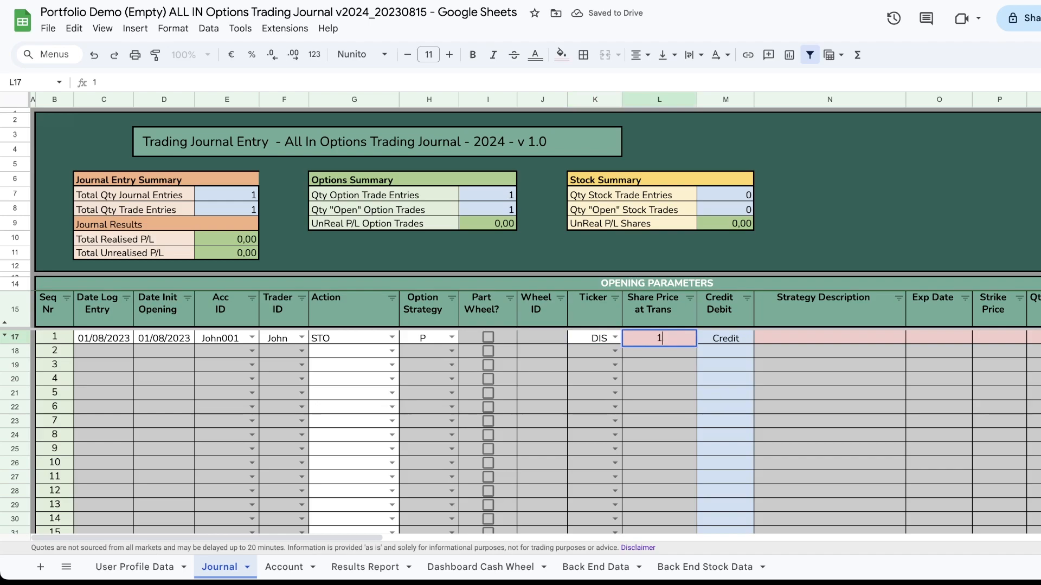
key("Return")
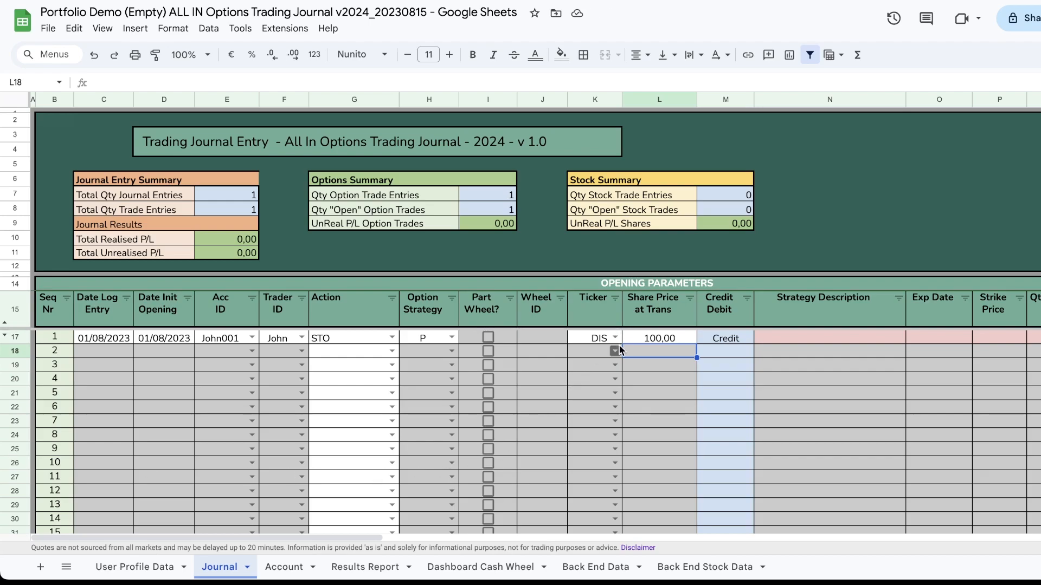
- Examine the list of tickers and share prices on the Back End Stock Data sheet, down to its last filled row
left_click(713, 567)
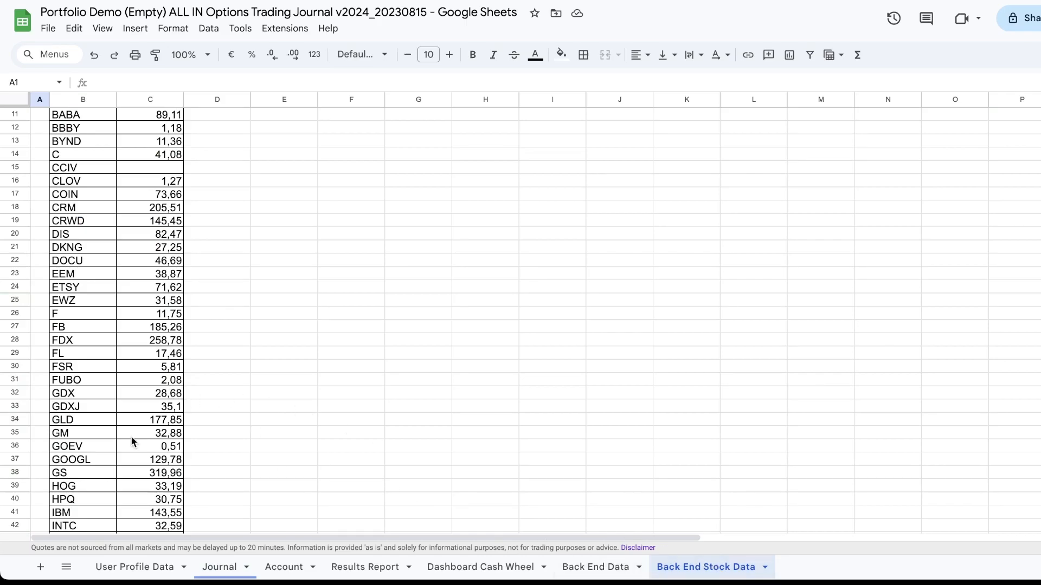
scroll(131, 436, "down", 5)
scroll(132, 435, "up", 7)
scroll(132, 435, "down", 16)
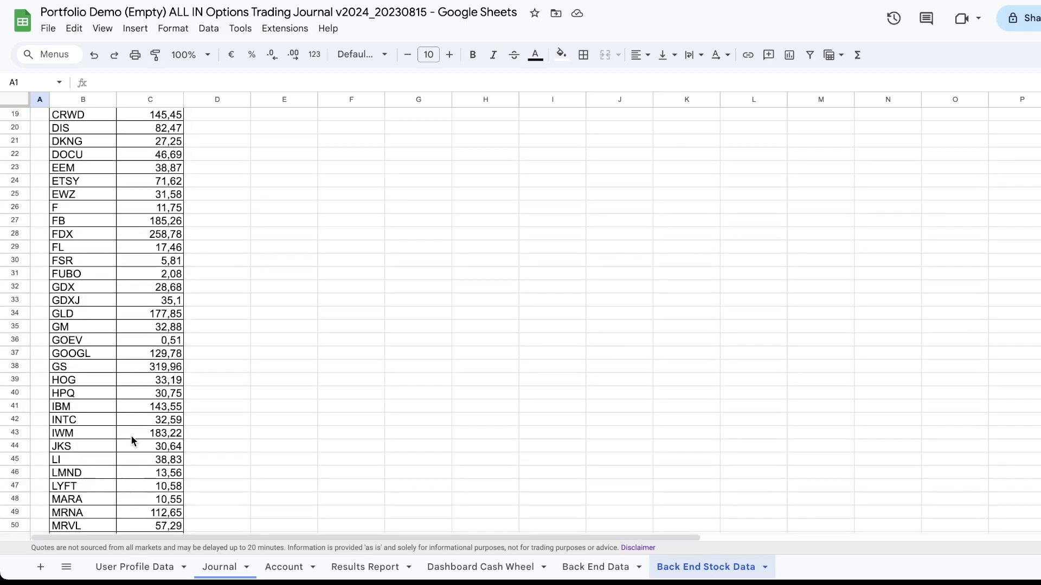
scroll(131, 439, "down", 3)
scroll(131, 439, "up", 20)
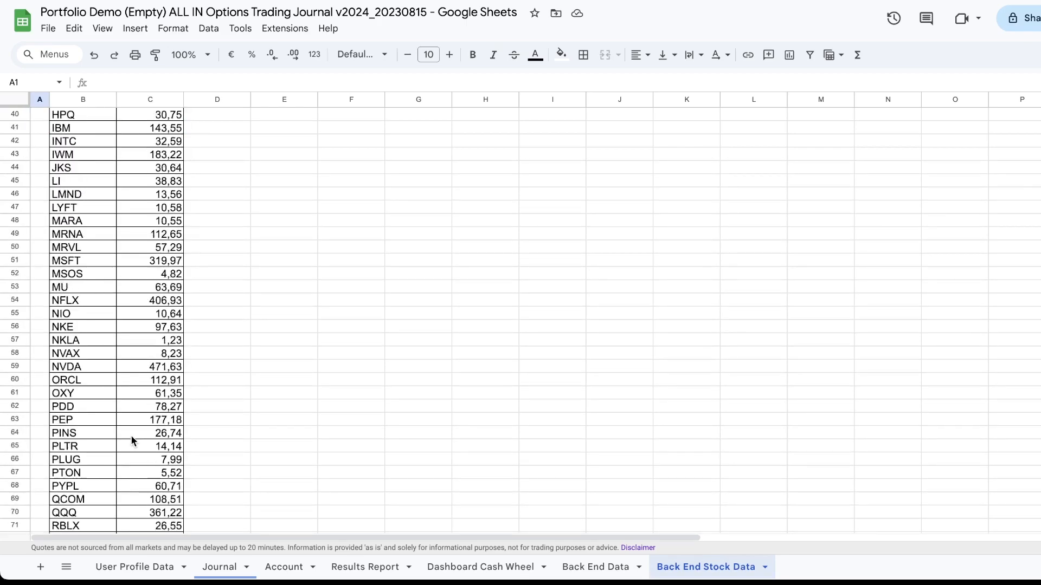
scroll(131, 440, "up", 9)
scroll(131, 440, "down", 20)
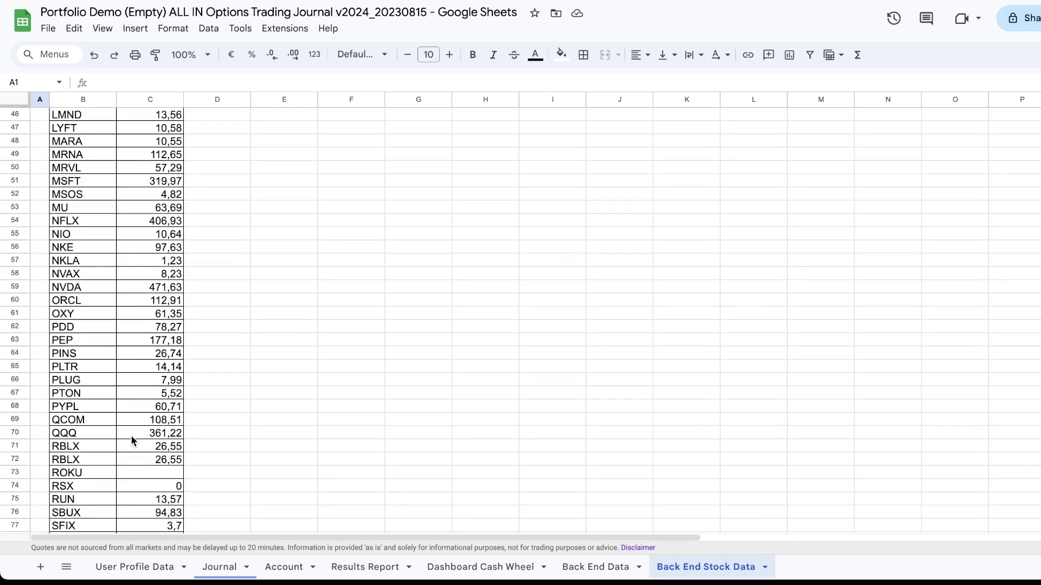
scroll(131, 435, "down", 9)
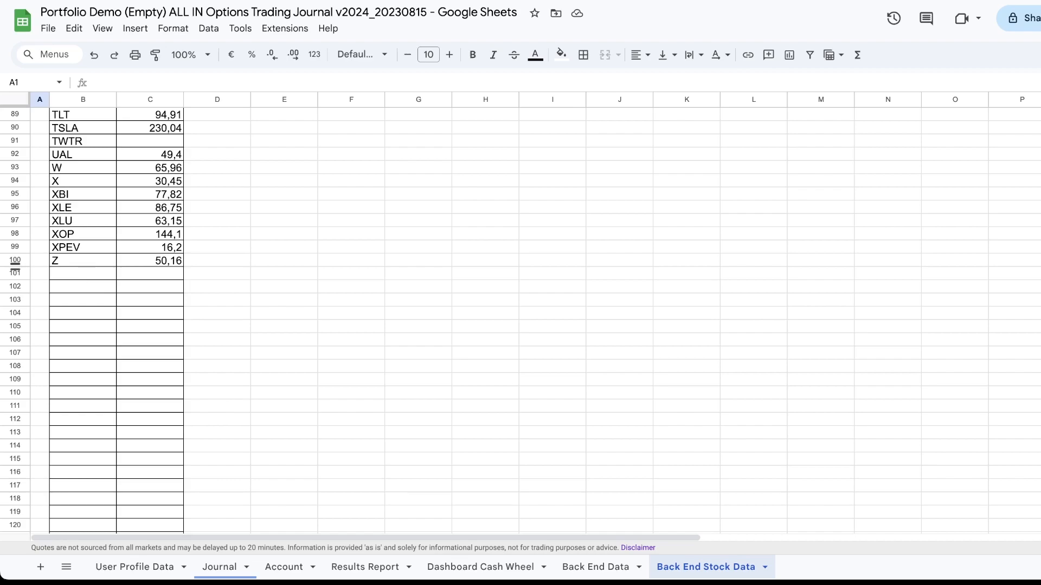
- Add the ticker U in cell B101 and copy the share price formula from C100 into C101
left_click(75, 278)
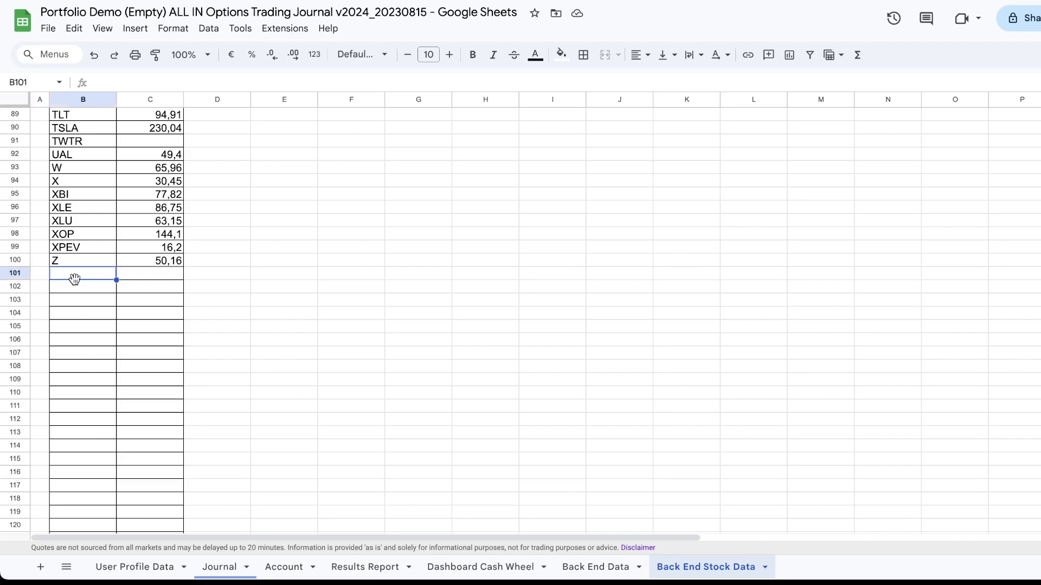
type("U")
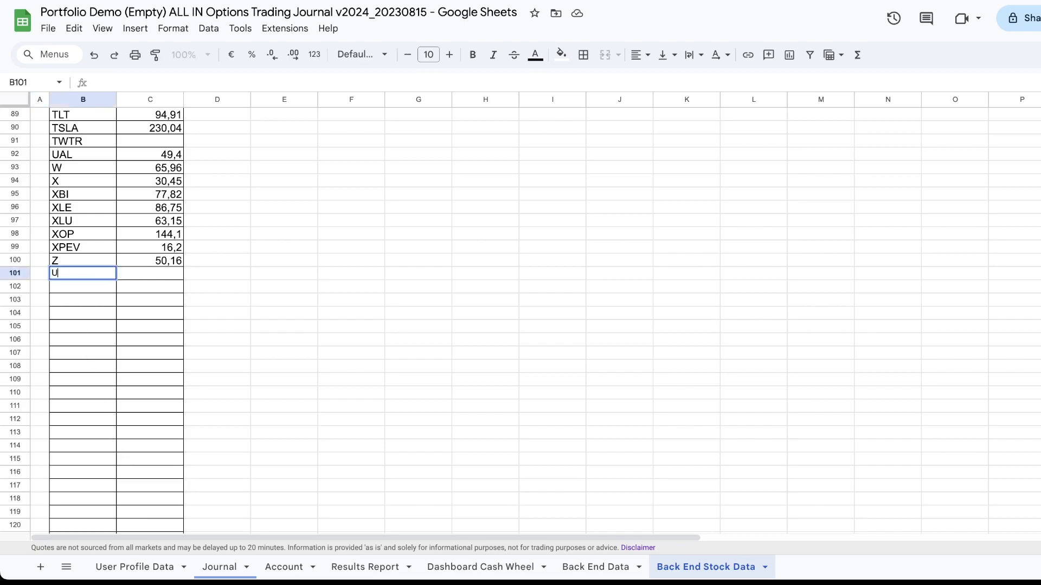
key("BackSpace")
left_click(165, 277)
left_click(164, 260)
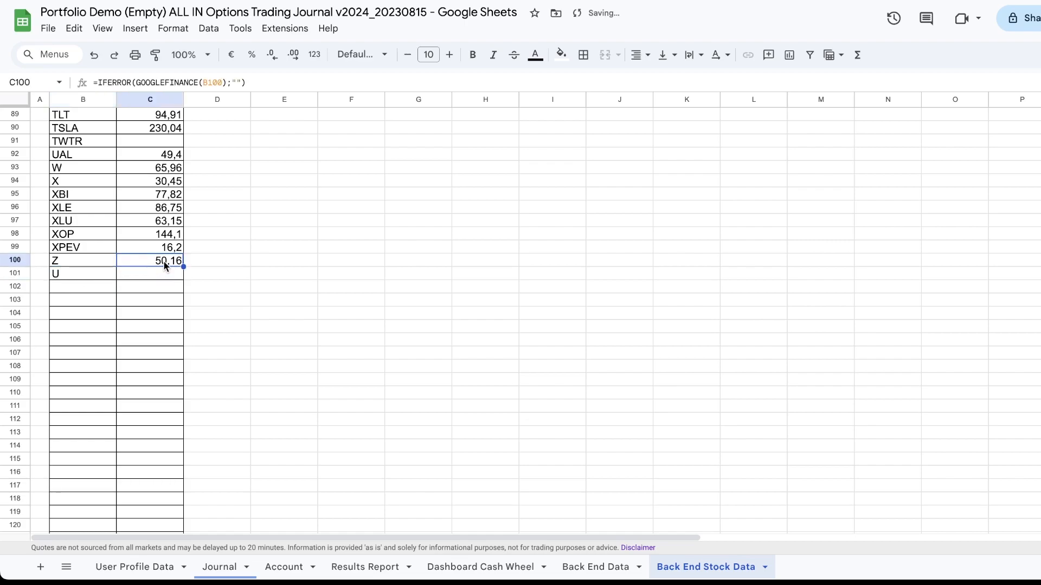
left_click_drag(183, 266, 181, 280)
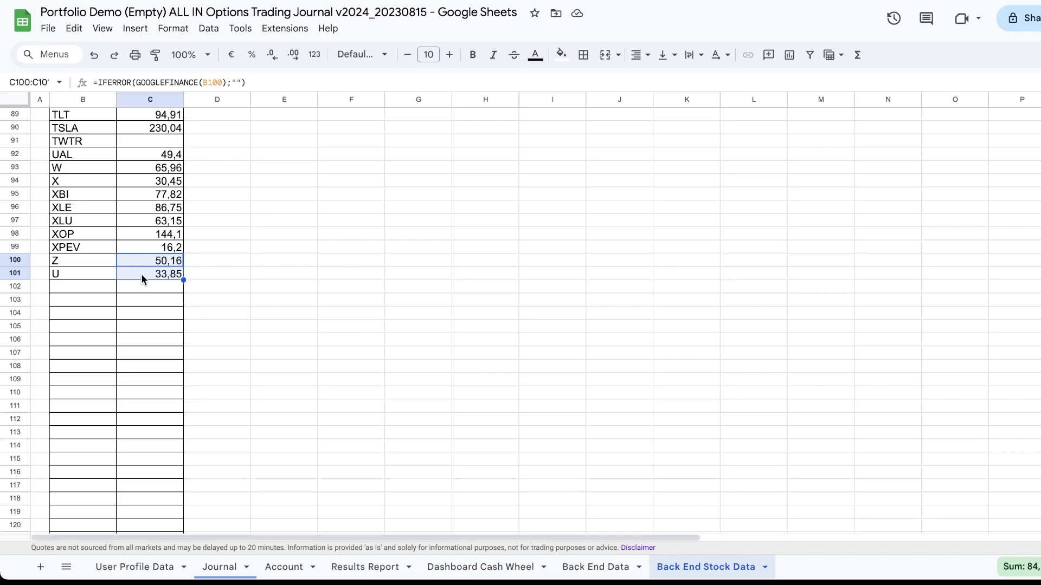
left_click(138, 292)
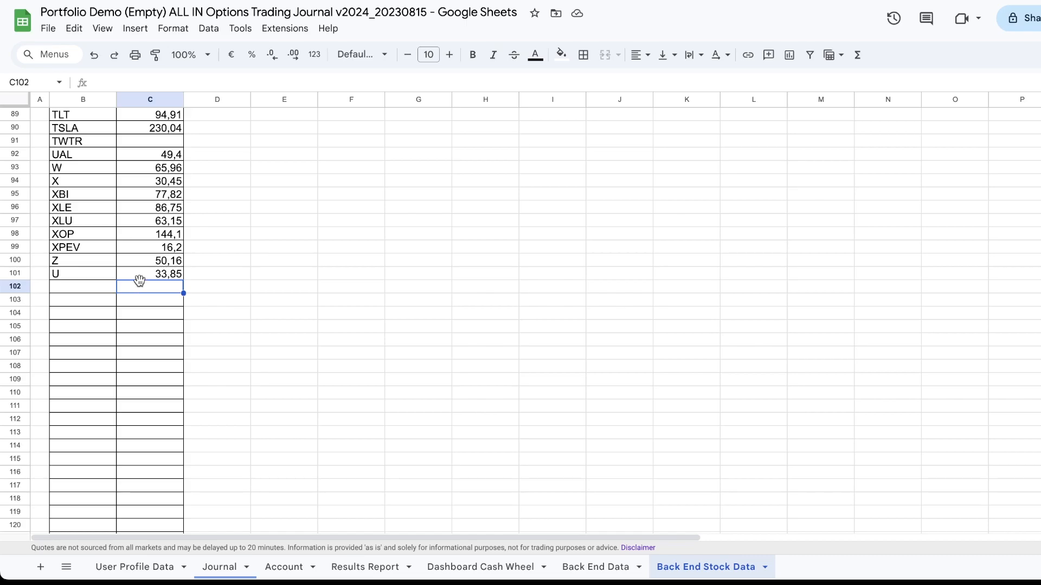
- Sort the ticker range B6:B103 by column B from A to Z, leaving out the "All" entry
scroll(152, 269, "up", 6)
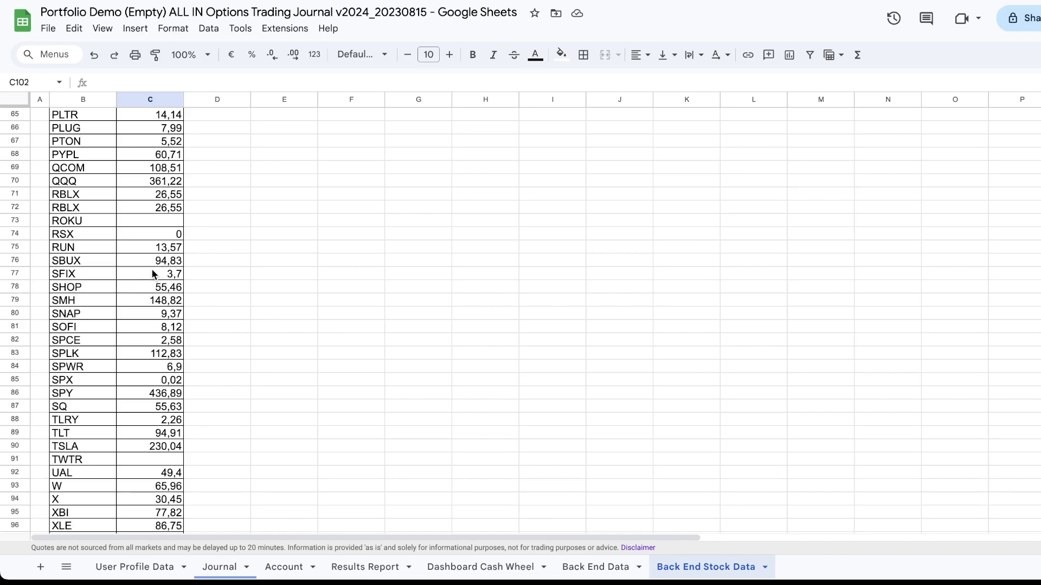
scroll(152, 269, "up", 15)
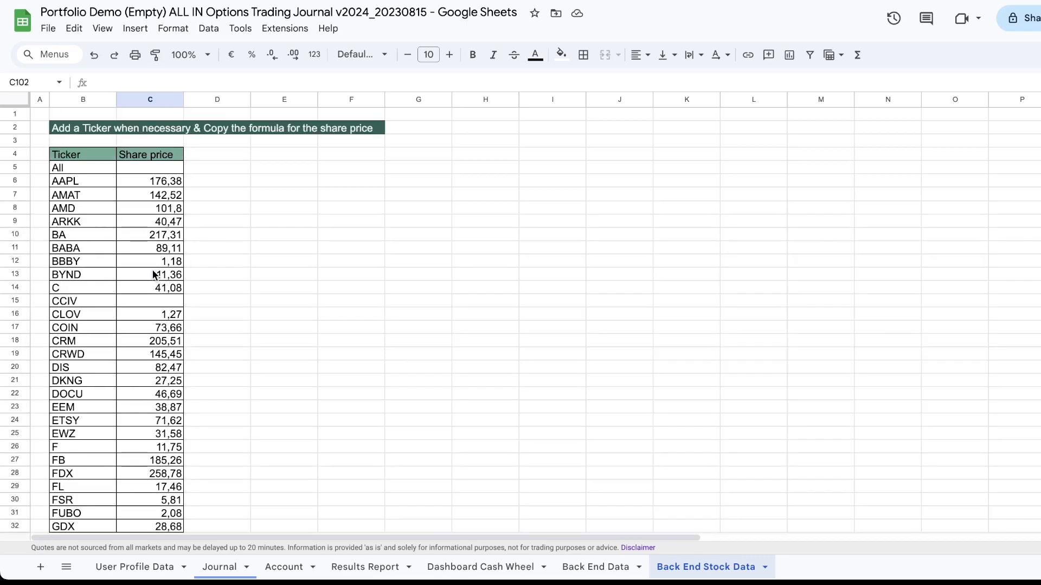
left_click(81, 168)
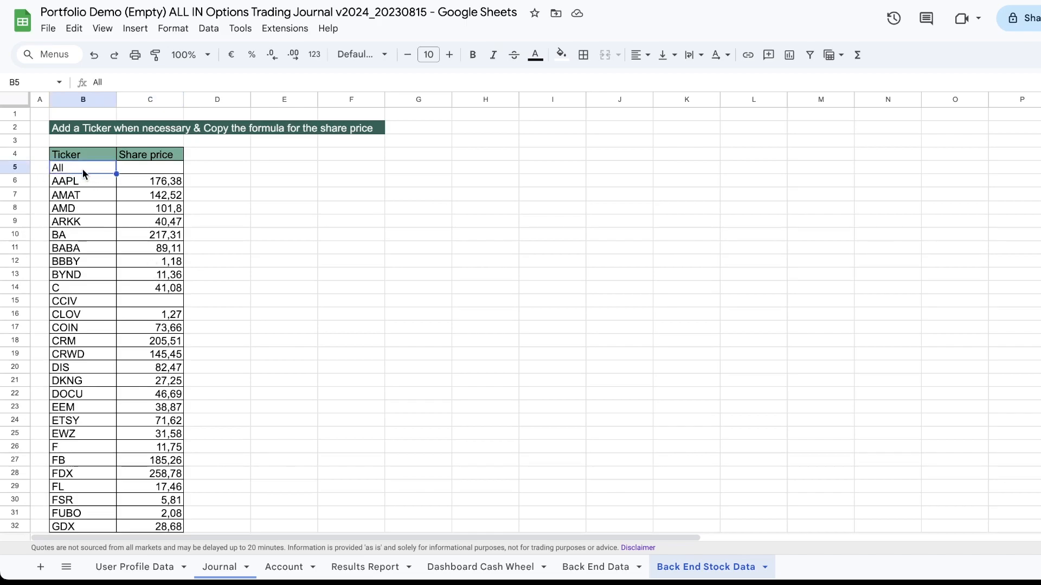
left_click_drag(84, 177, 96, 493)
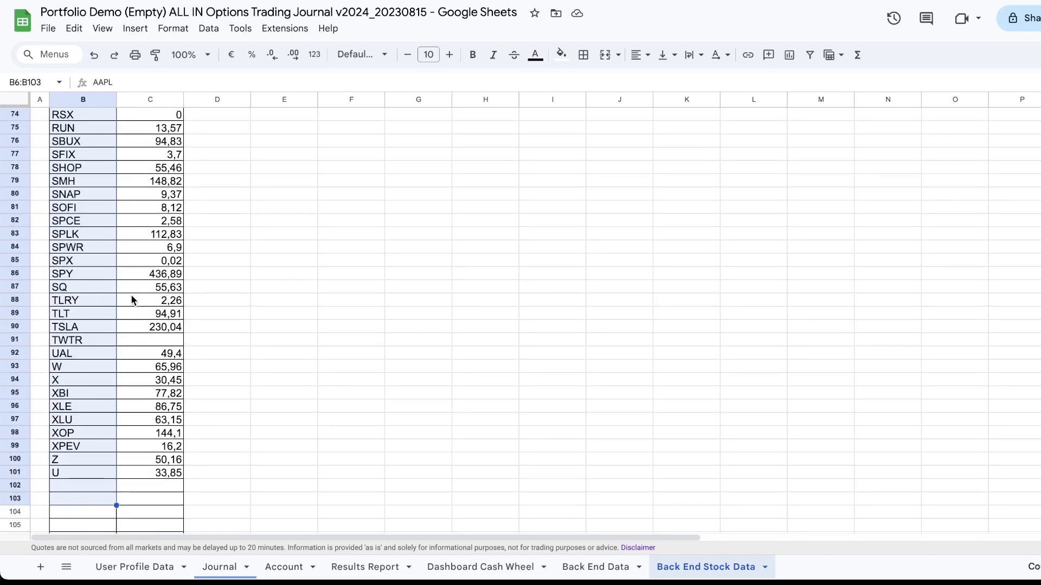
left_click(212, 31)
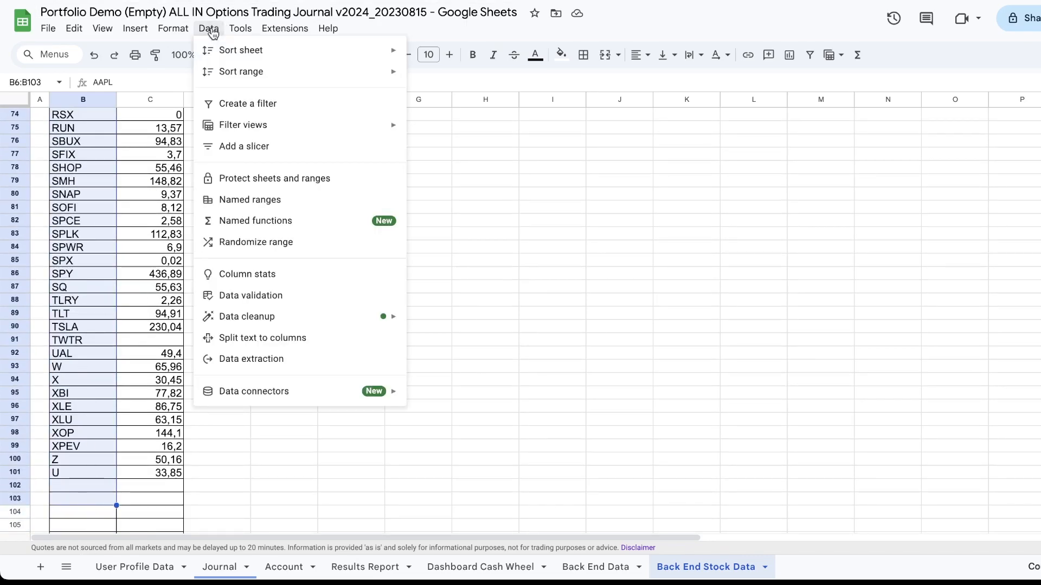
mouse_move(252, 75)
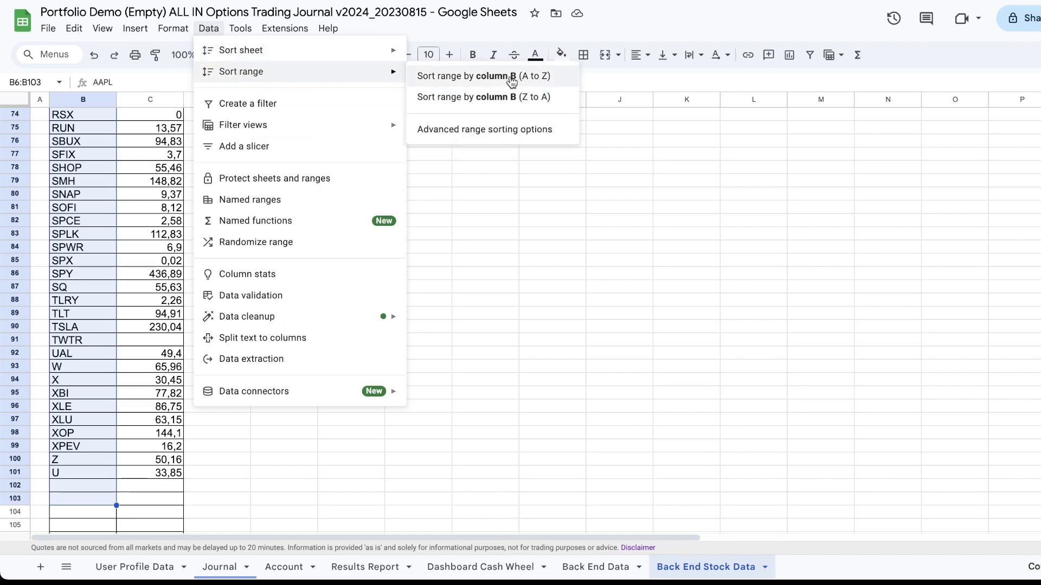
left_click(539, 80)
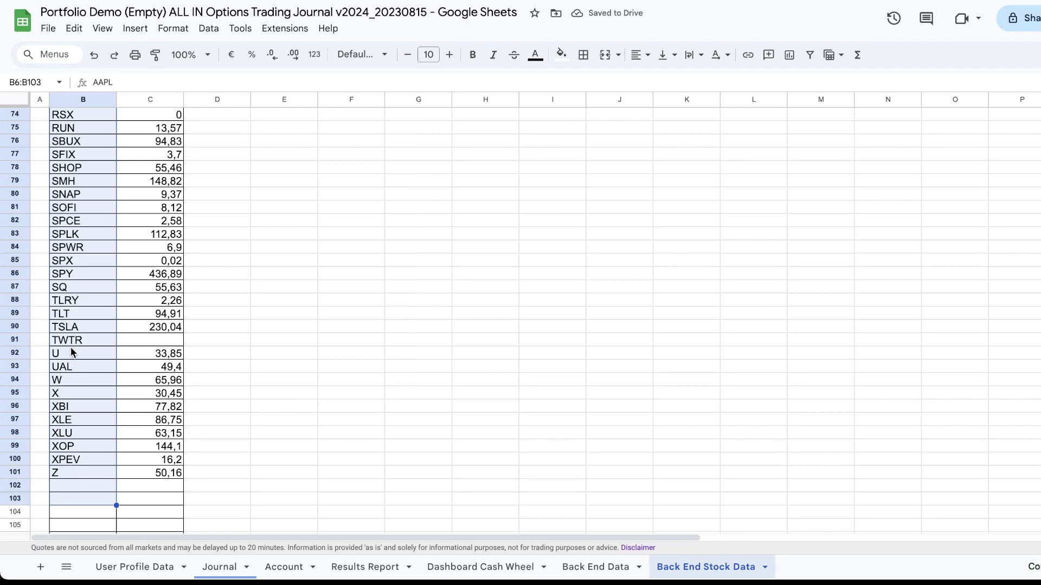
scroll(78, 348, "up", 15)
scroll(78, 348, "up", 2)
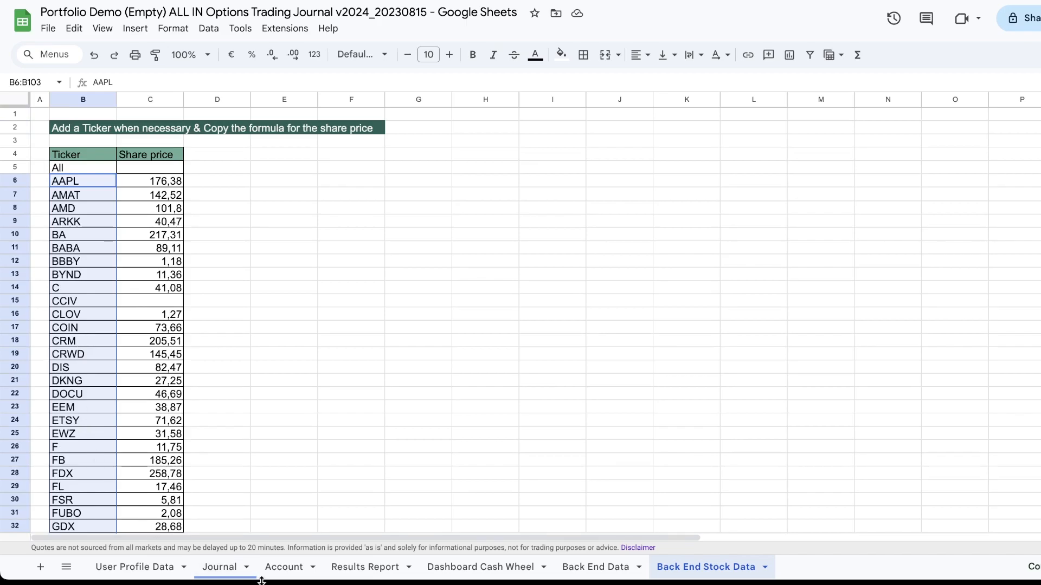
- Set the Ticker of entry 1 on the Journal sheet to the newly added U
left_click(230, 571)
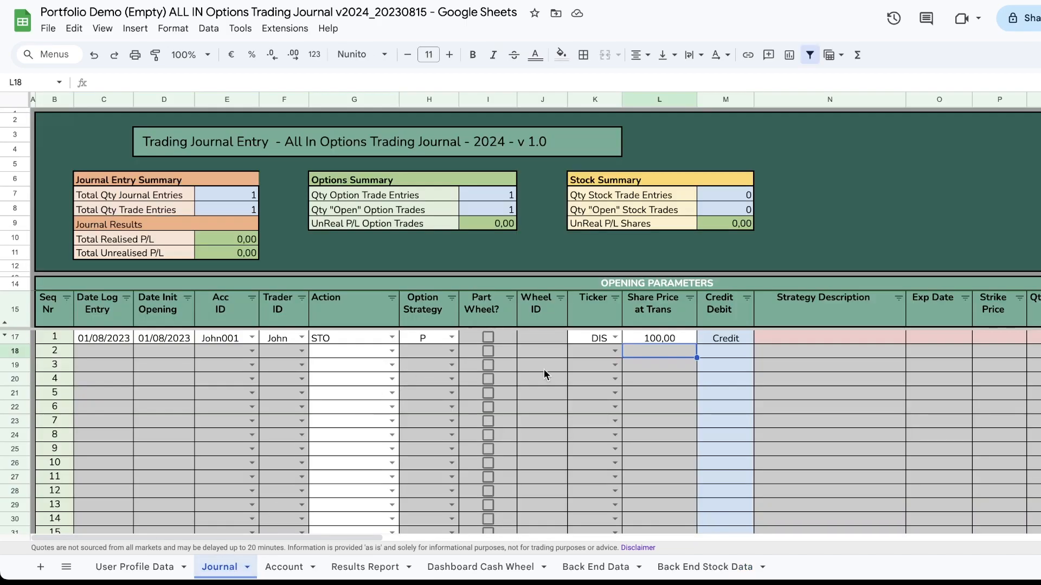
left_click(615, 338)
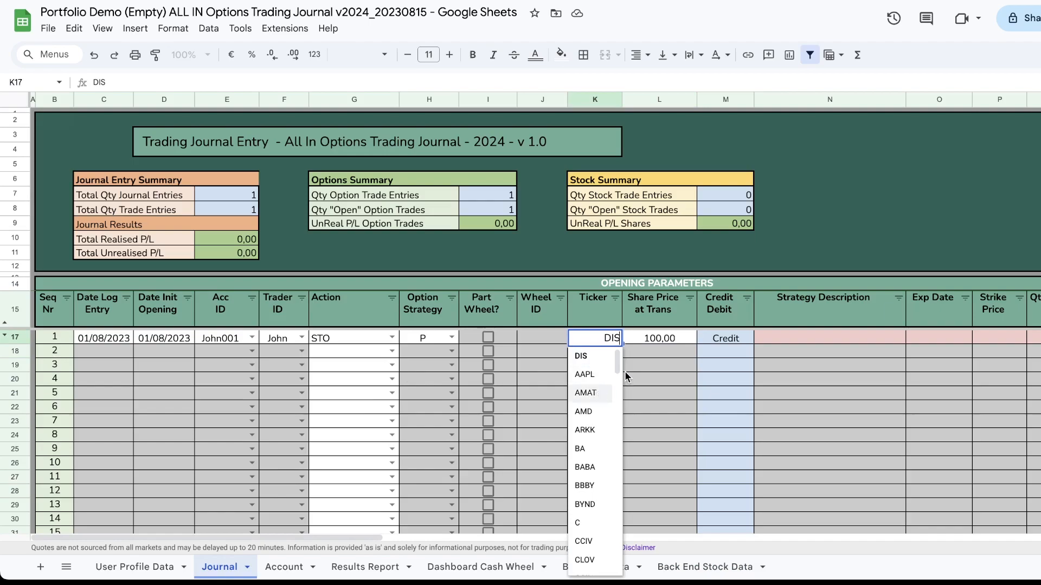
left_click_drag(618, 364, 618, 567)
scroll(586, 444, "up", 1)
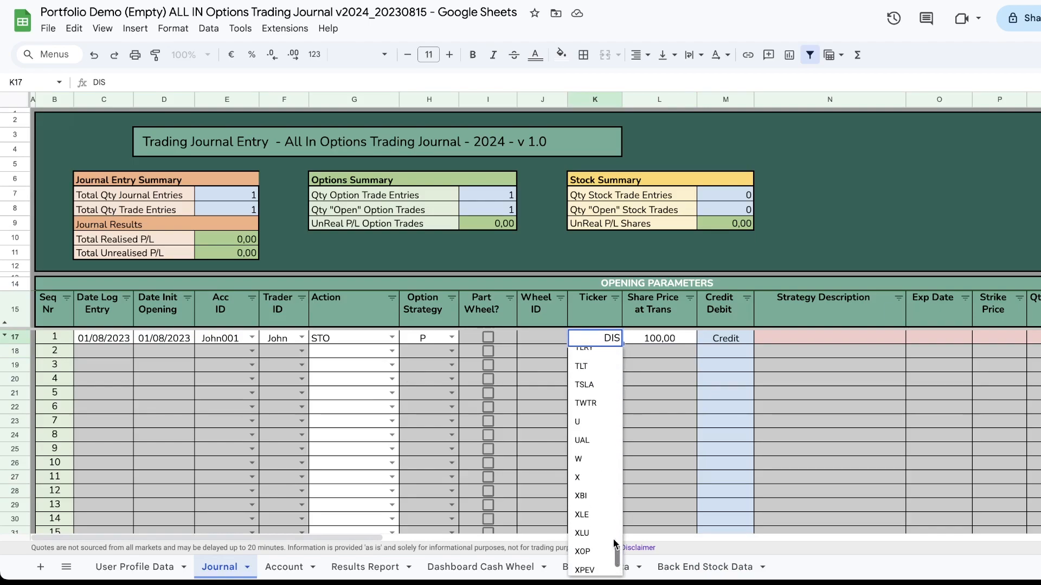
left_click(583, 429)
- Change the Ticker of journal entry 1 back to DIS
left_click(618, 337)
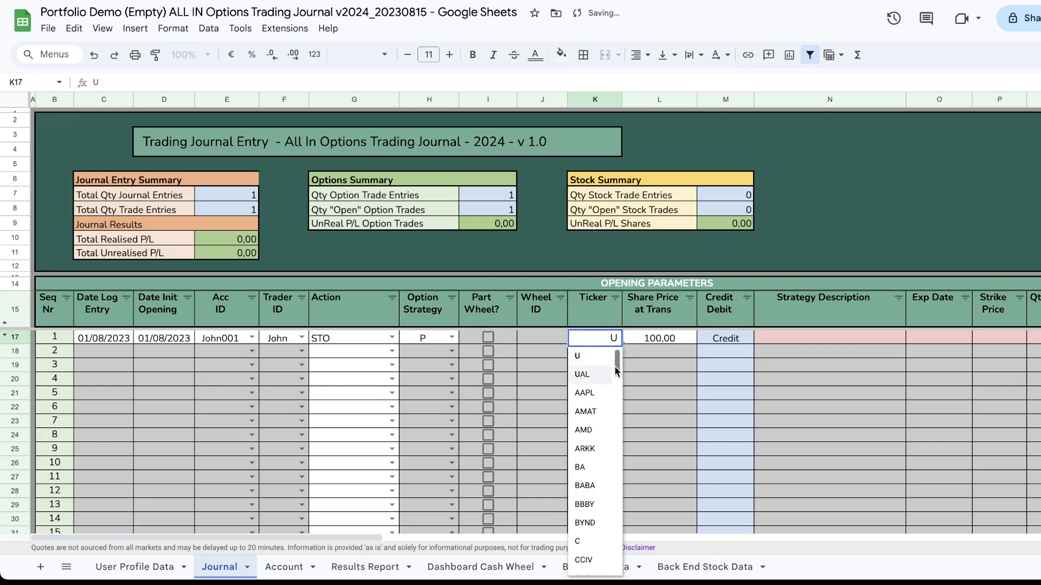
left_click_drag(618, 368, 619, 392)
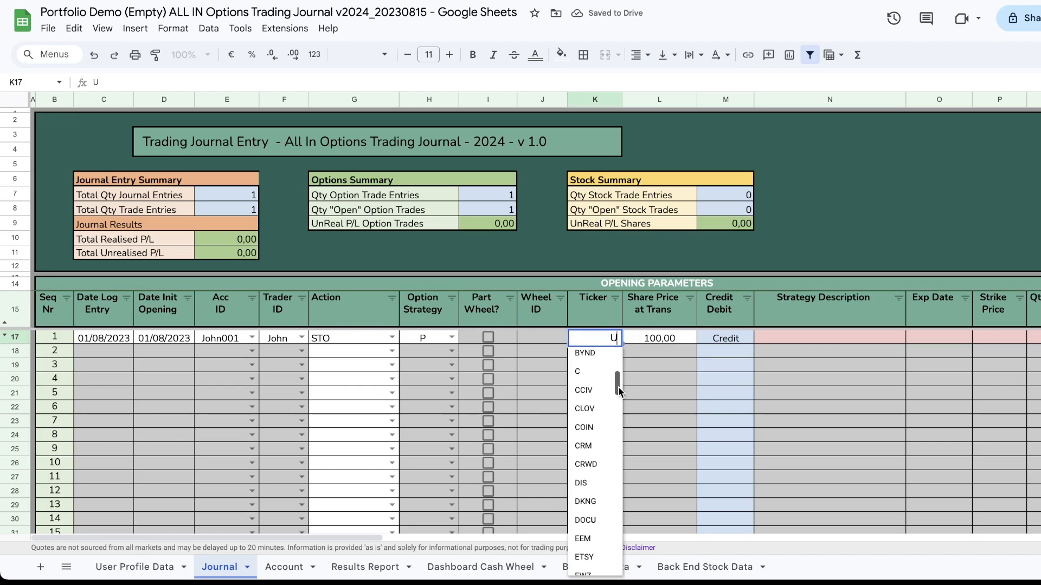
left_click(585, 484)
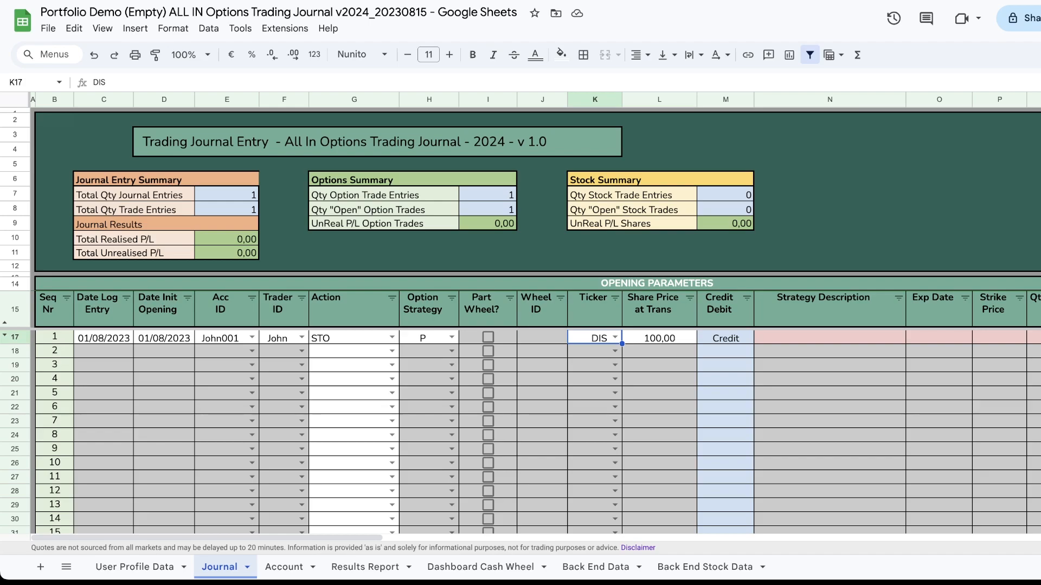
- Enter "Naked Put 65" as the Strategy Description of journal entry 1
left_click(802, 338)
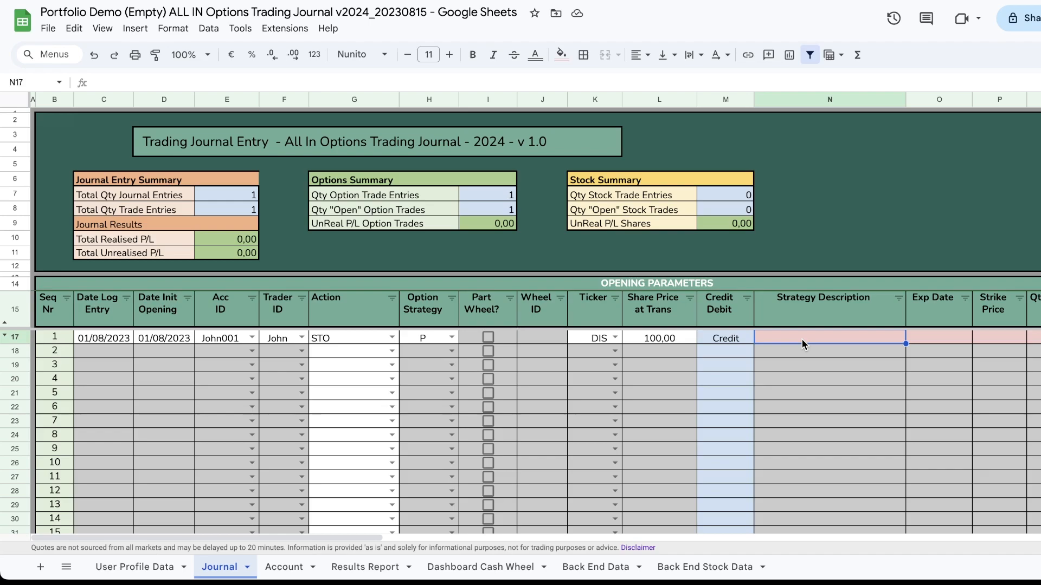
type("Na")
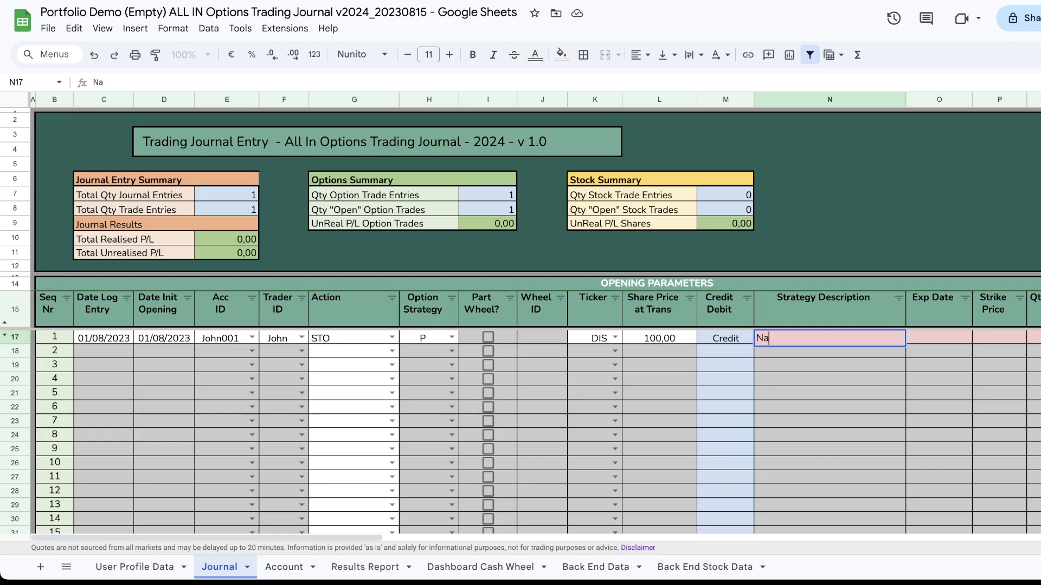
type("ked Put")
type("65")
key("Tab")
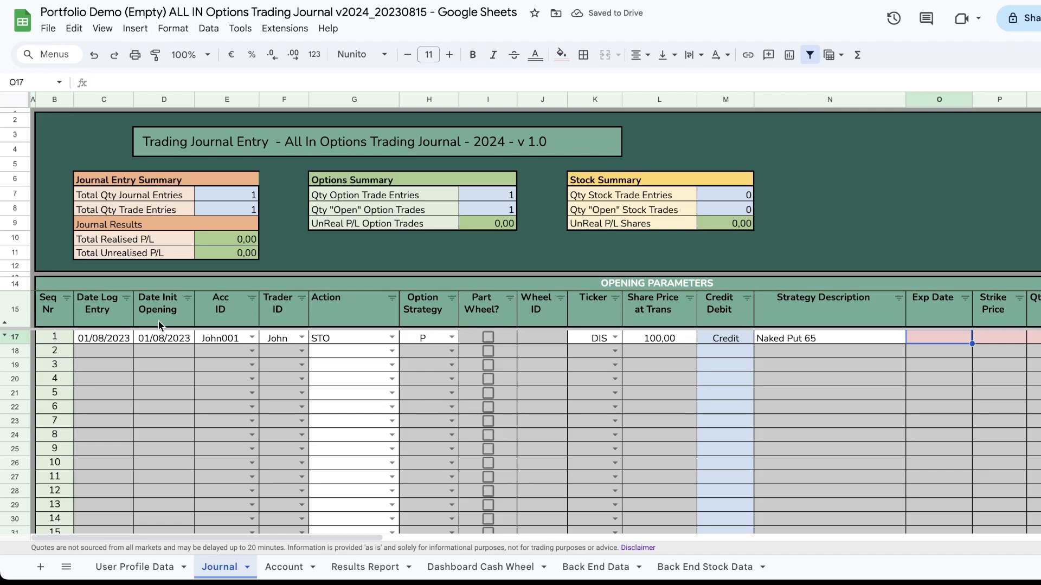
- Set the Exp Date of journal entry 1 to 20/10/2023 using the date picker
double_click(935, 340)
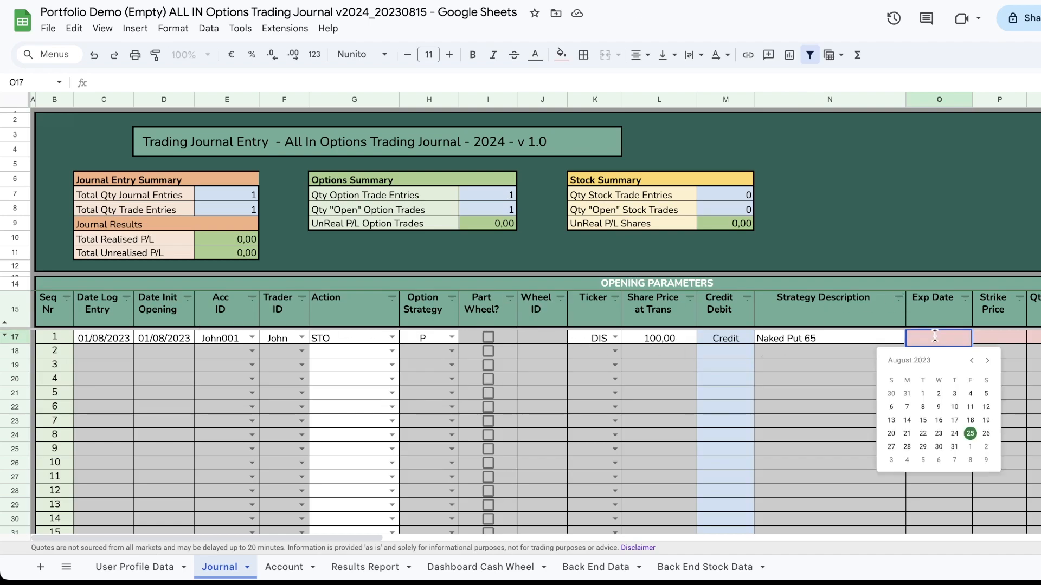
left_click(988, 362)
left_click(988, 362)
left_click(974, 424)
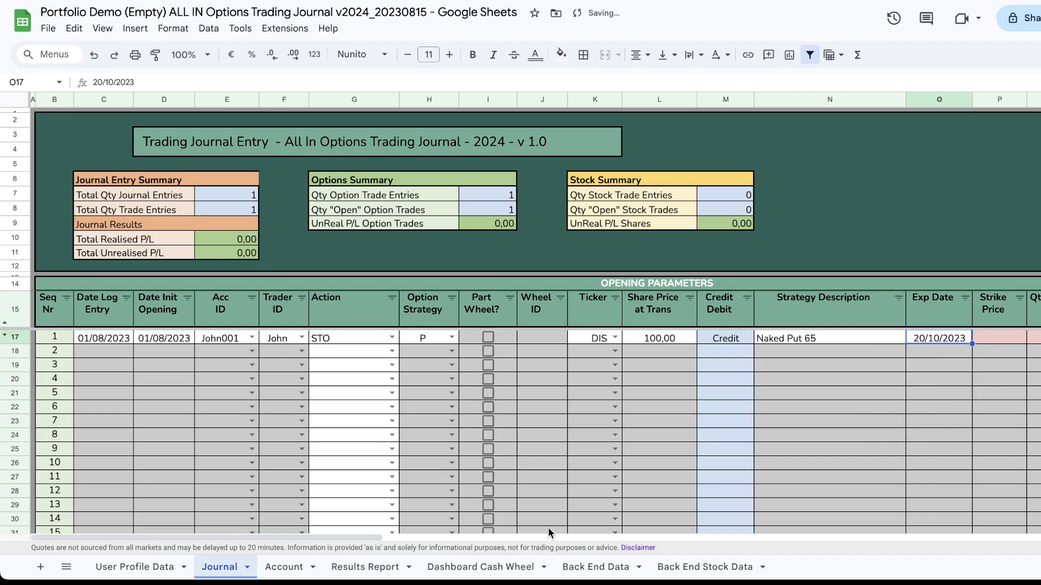
- Enter a Strike Price of 65 and a Qty of 1 for journal entry 1
left_click_drag(340, 536, 573, 538)
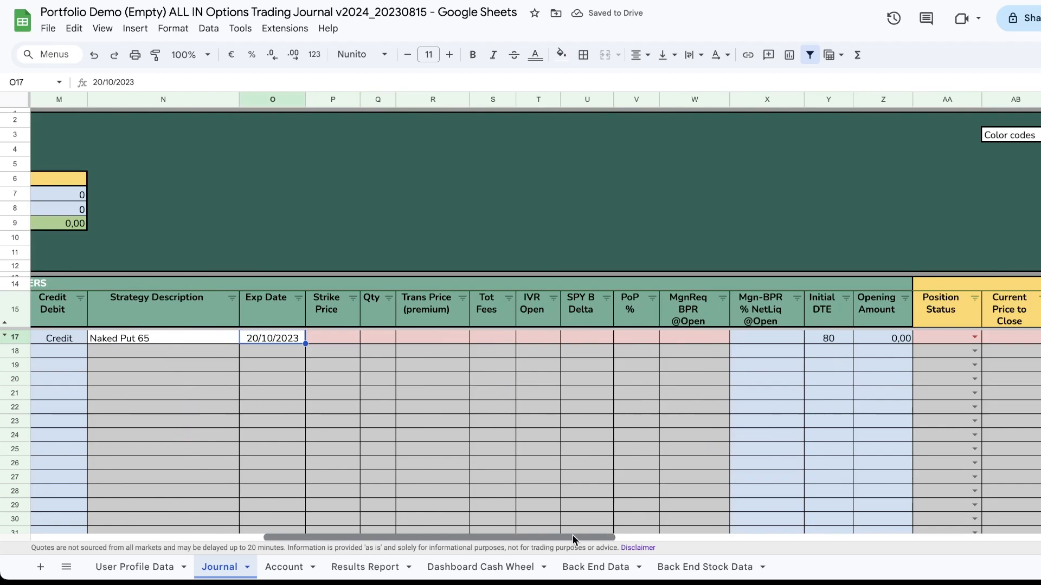
left_click(336, 336)
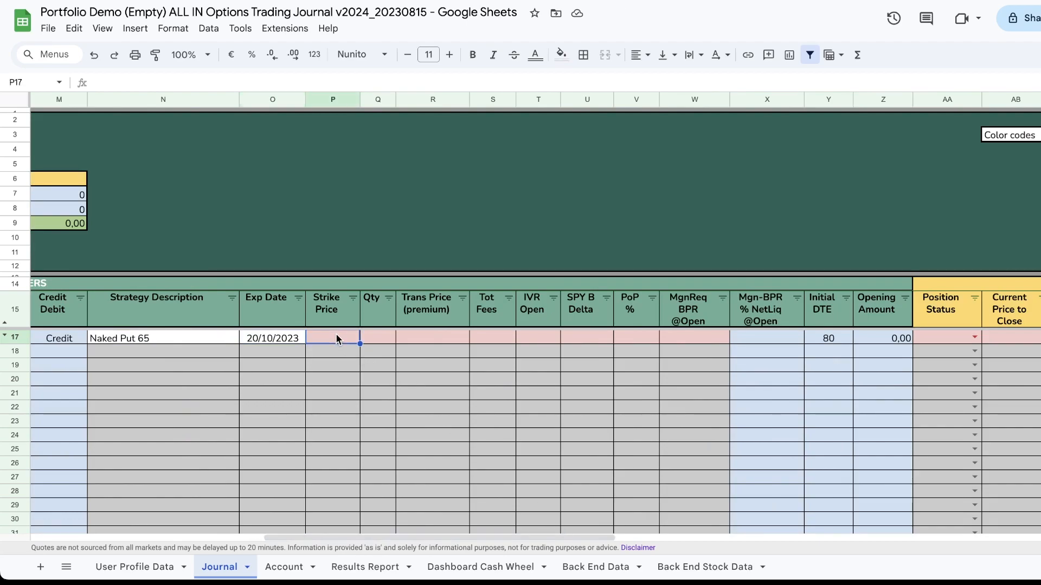
type("65")
key("Tab")
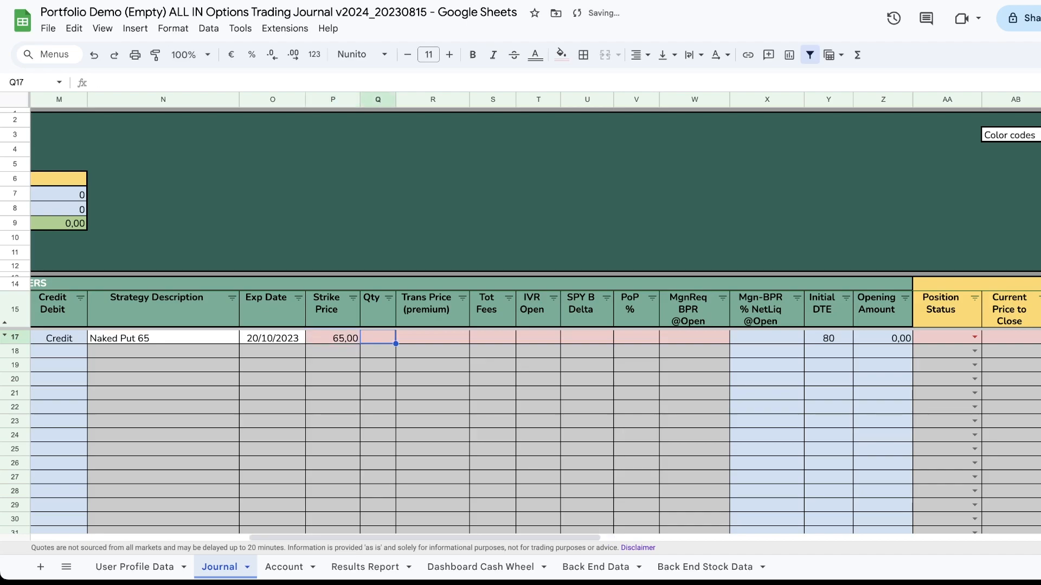
type("1")
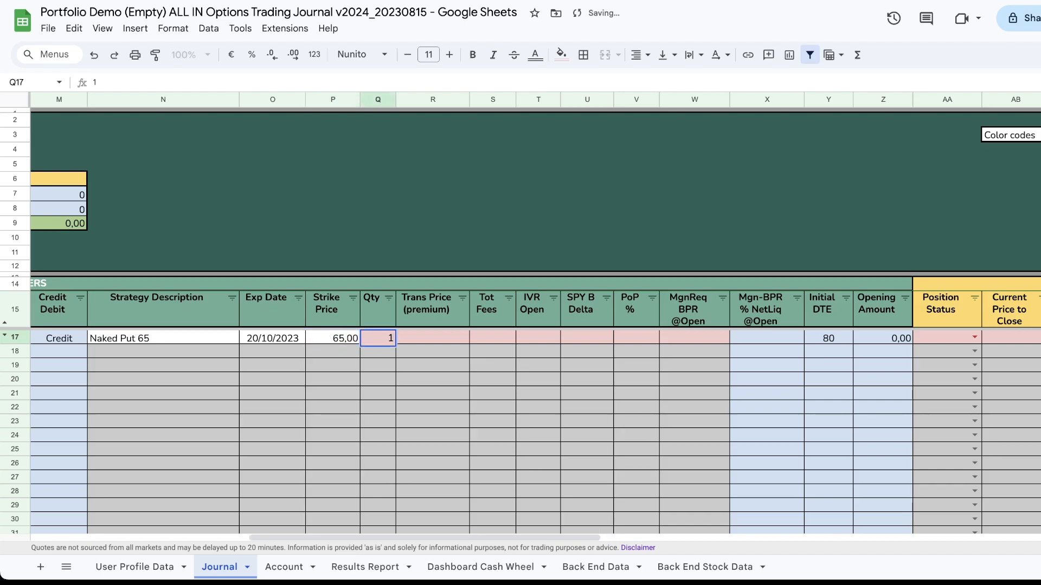
key("Tab")
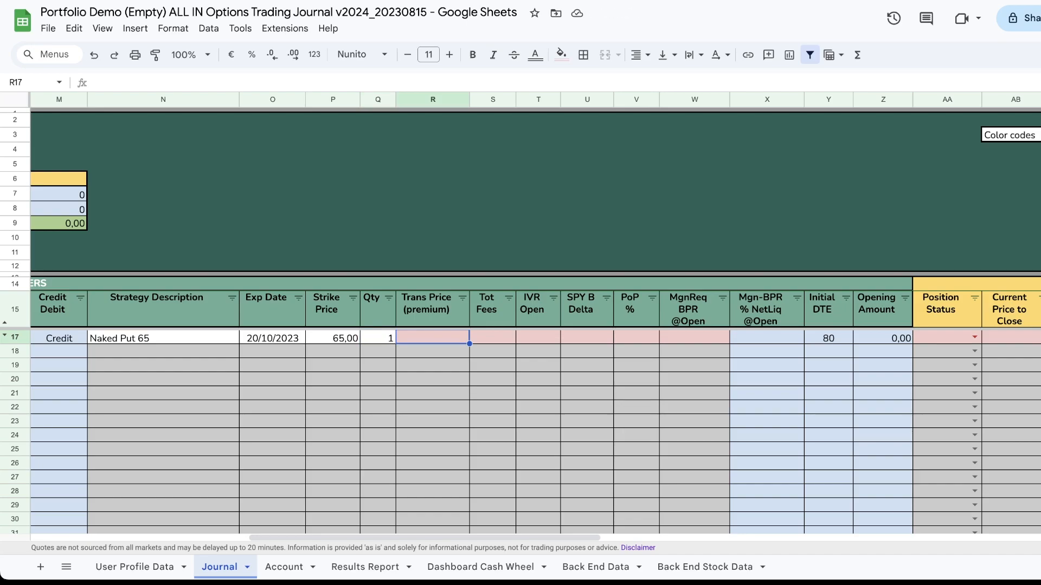
- Enter a Trans Price (premium) of 2,25 and Tot Fees of 2 for journal entry 1
type("2?25")
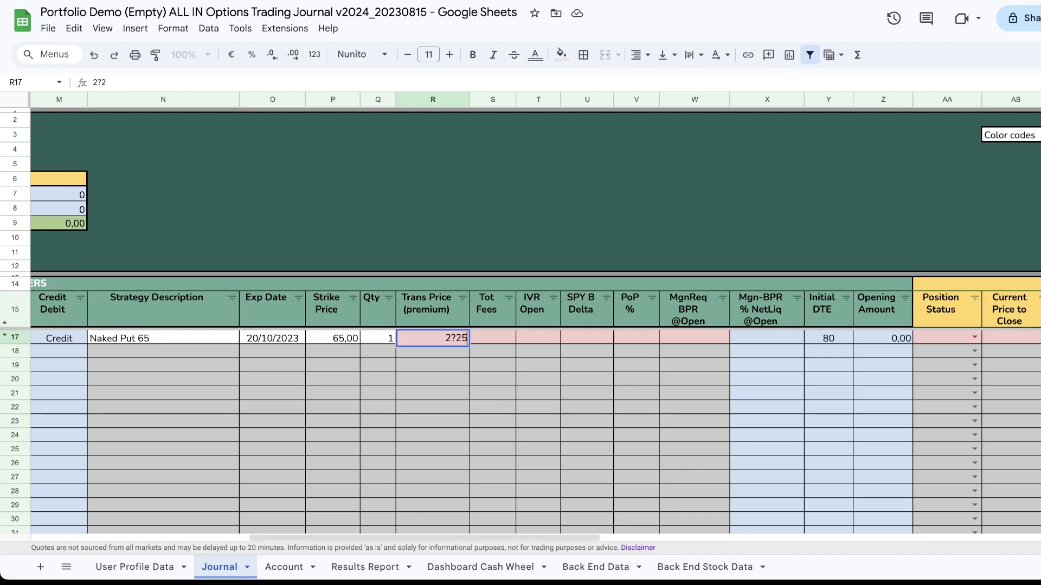
key("Tab")
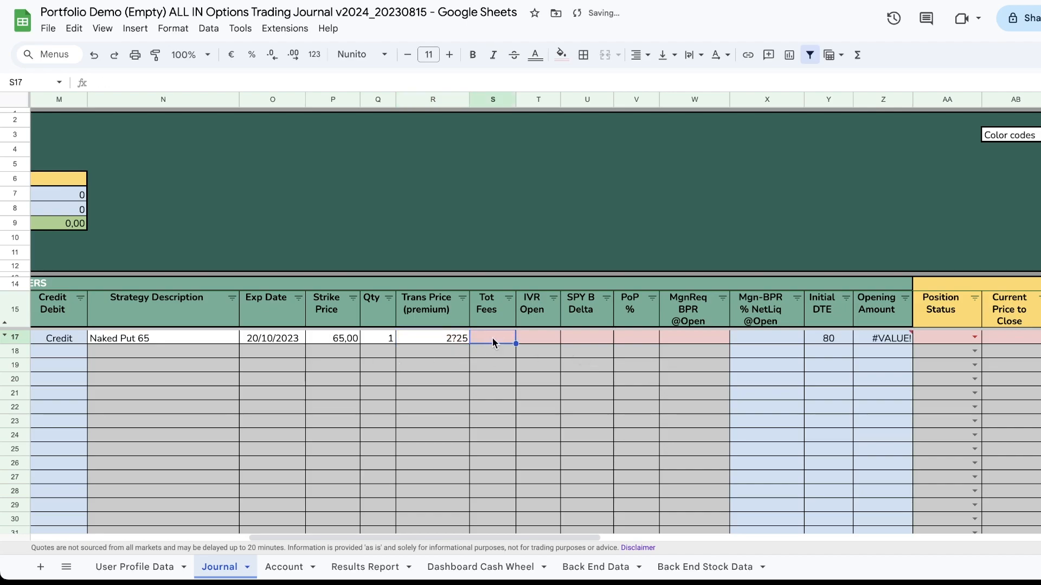
left_click(464, 340)
type("2,")
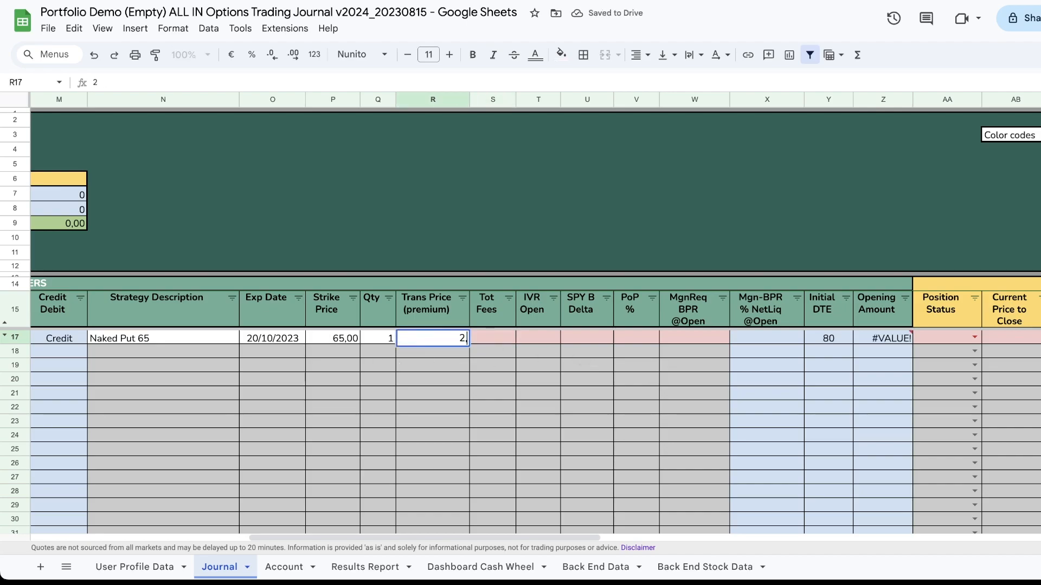
type("25")
key("Tab")
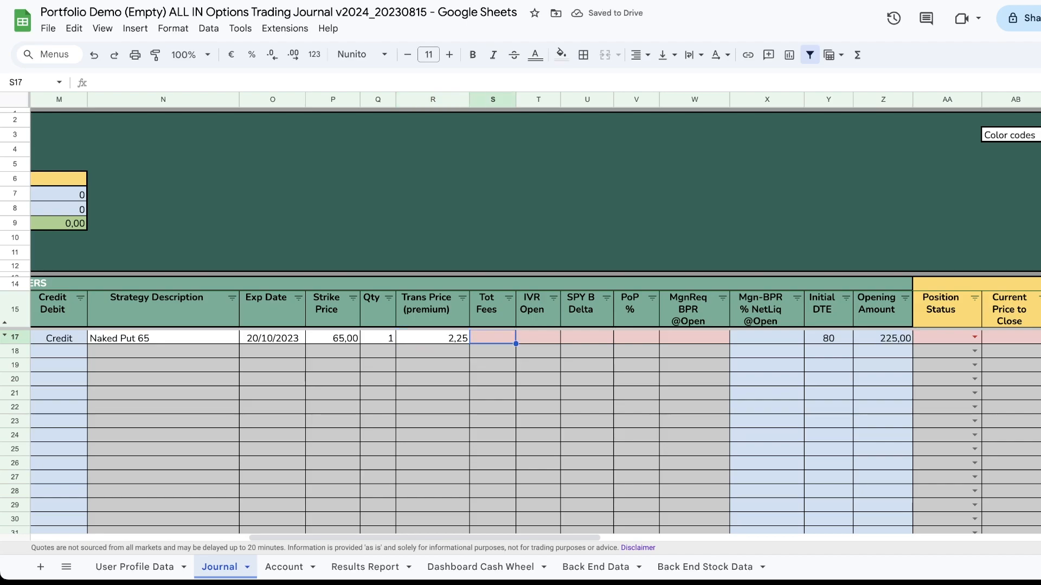
type("2")
key("Return")
left_click(492, 340)
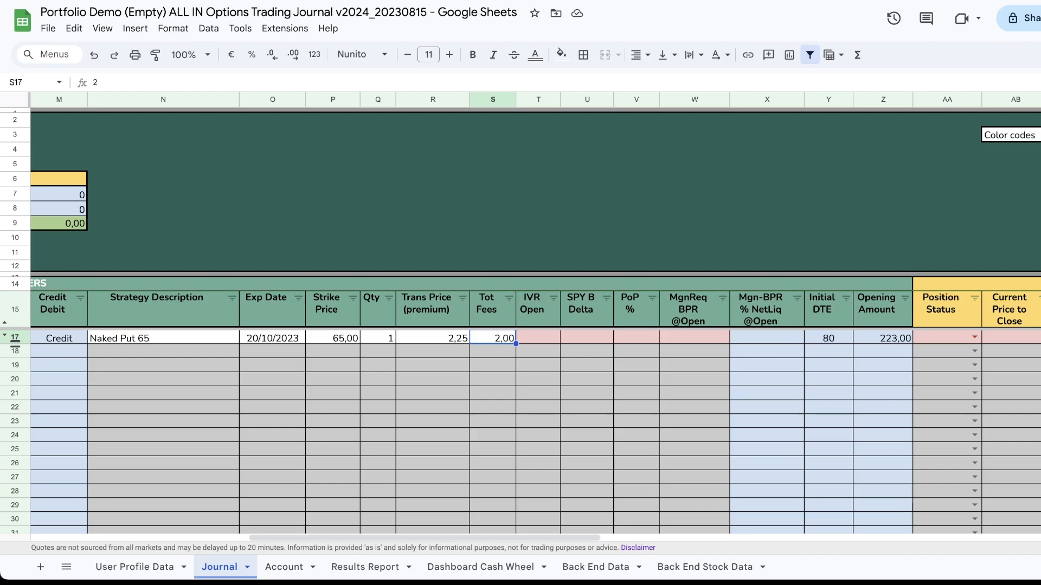
- Enter an IVR Open of 25 and a SPY B Delta of 2,5 for journal entry 1
left_click(543, 340)
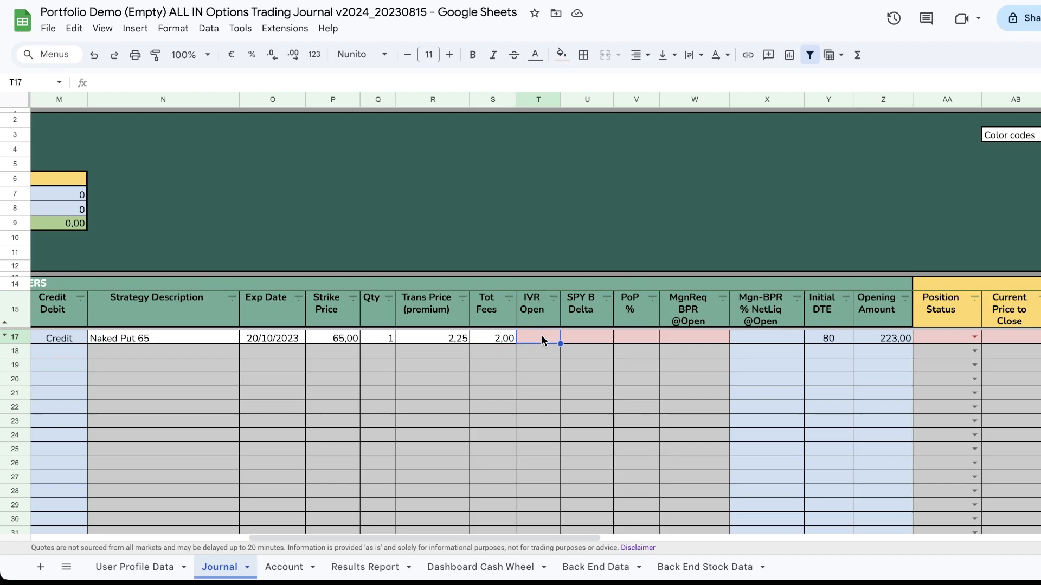
type("25")
left_click(577, 340)
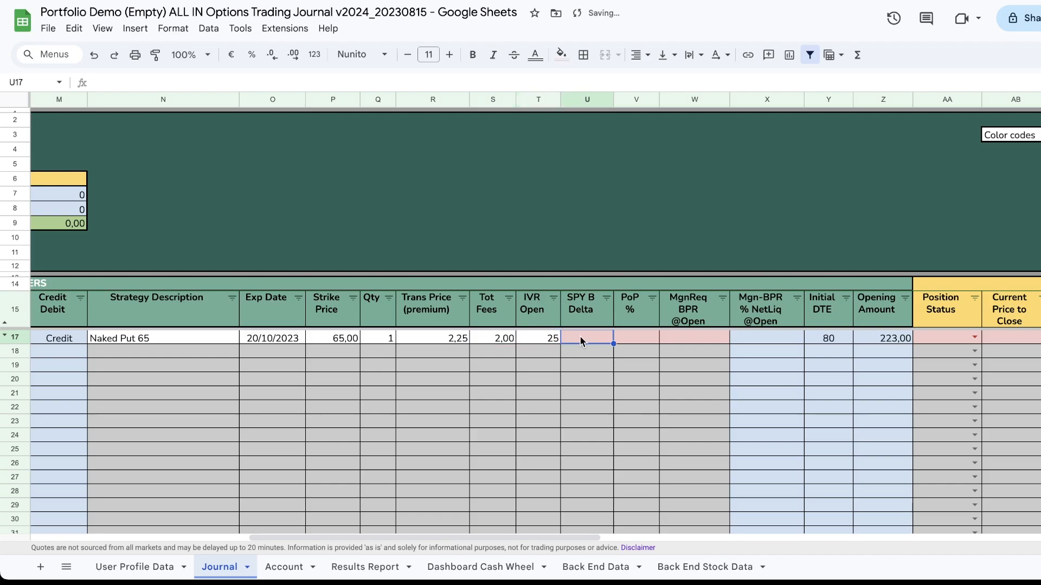
type("2,5")
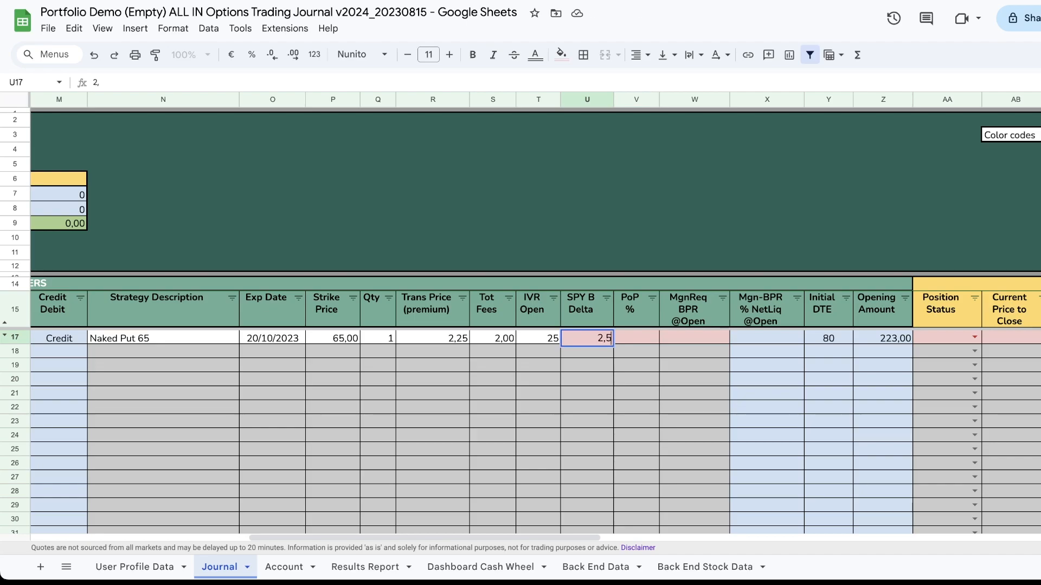
key("Tab")
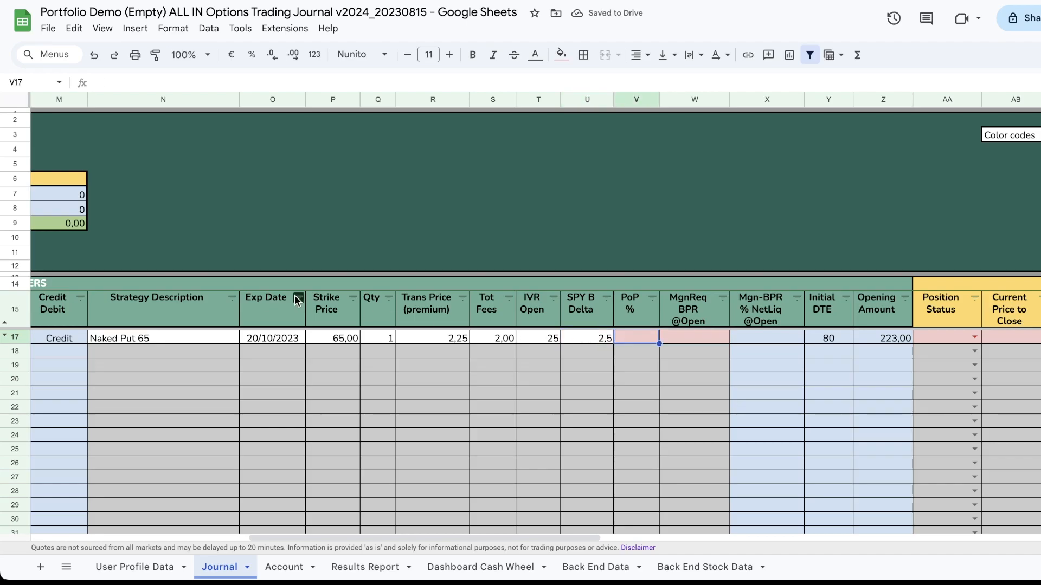
type("70")
key("Tab")
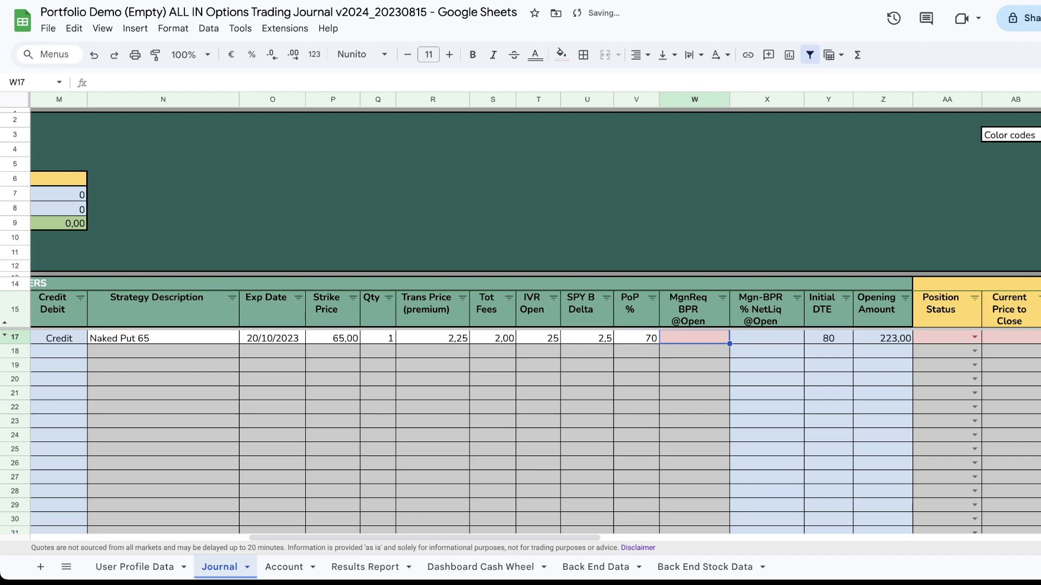
type("1500")
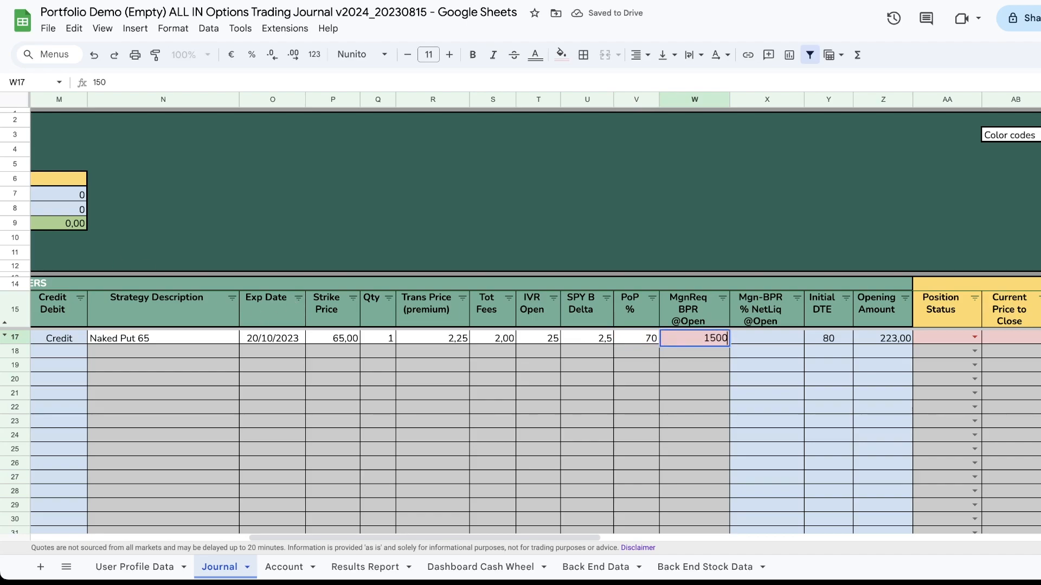
key("Tab")
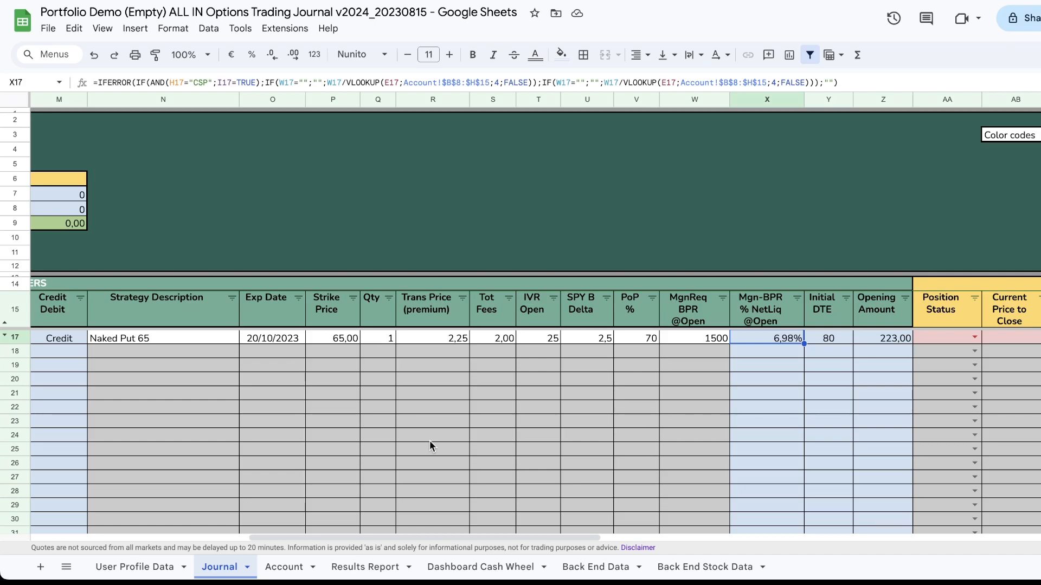
- Compare the Net Liq on the Account sheet and the per-trade margin limit on User Profile Data with the Journal's margin percentage
left_click(281, 569)
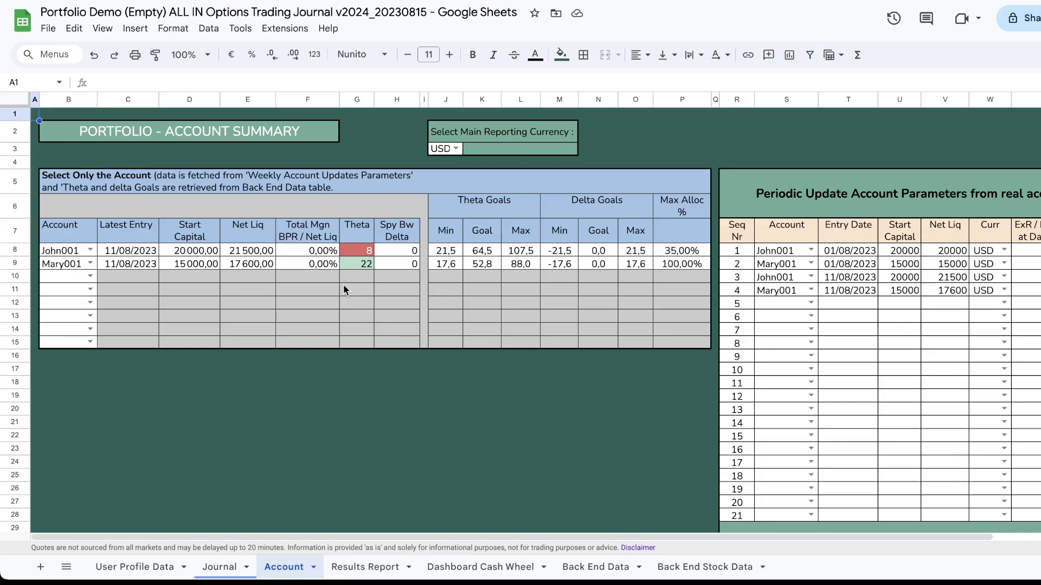
left_click(135, 572)
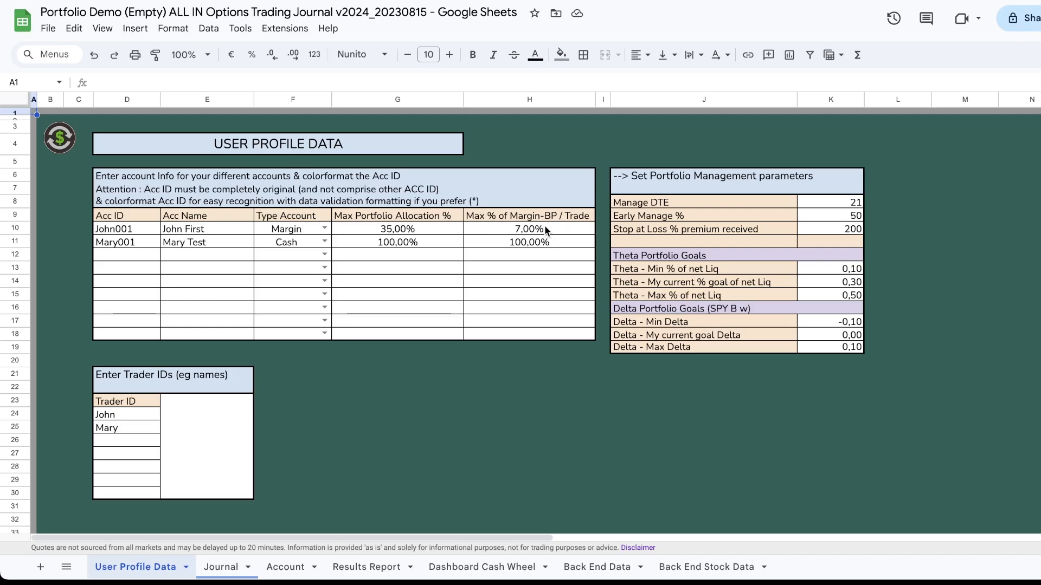
left_click(225, 570)
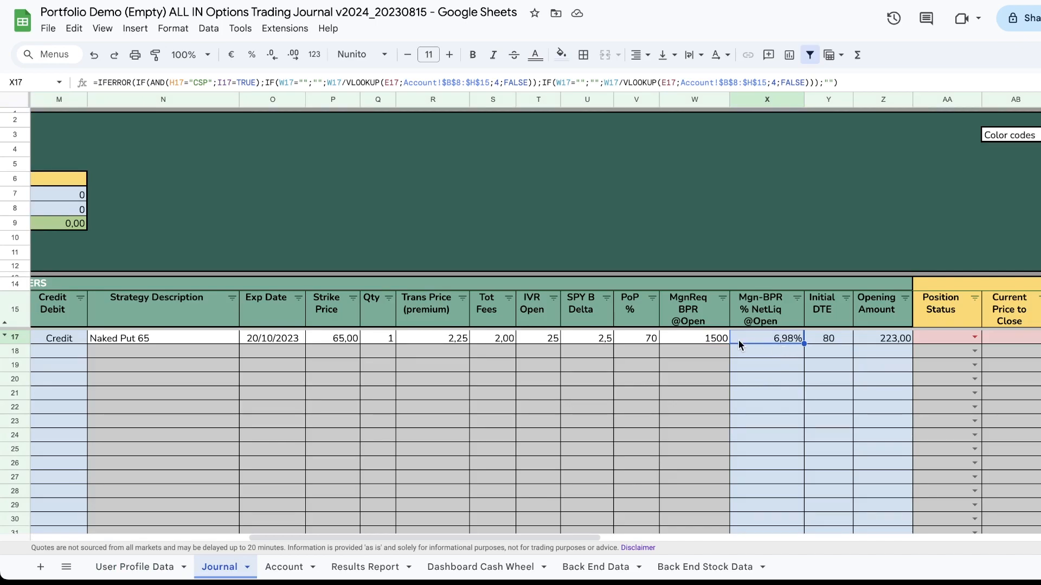
- Set the Margin account's Max % of Margin-BP / Trade to 6% on User Profile Data and check entry 1 on the Journal sheet
left_click(154, 568)
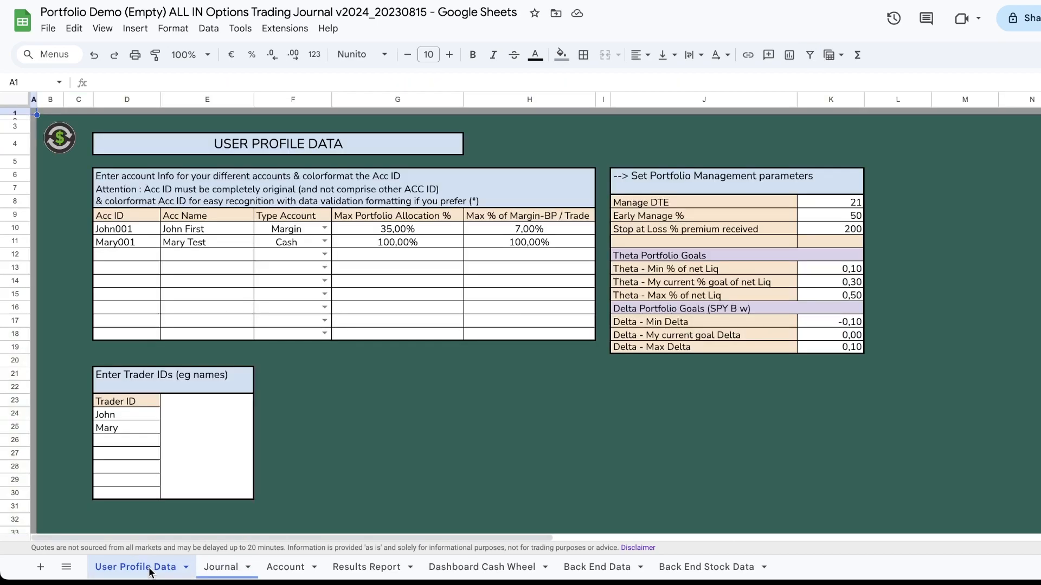
left_click(551, 230)
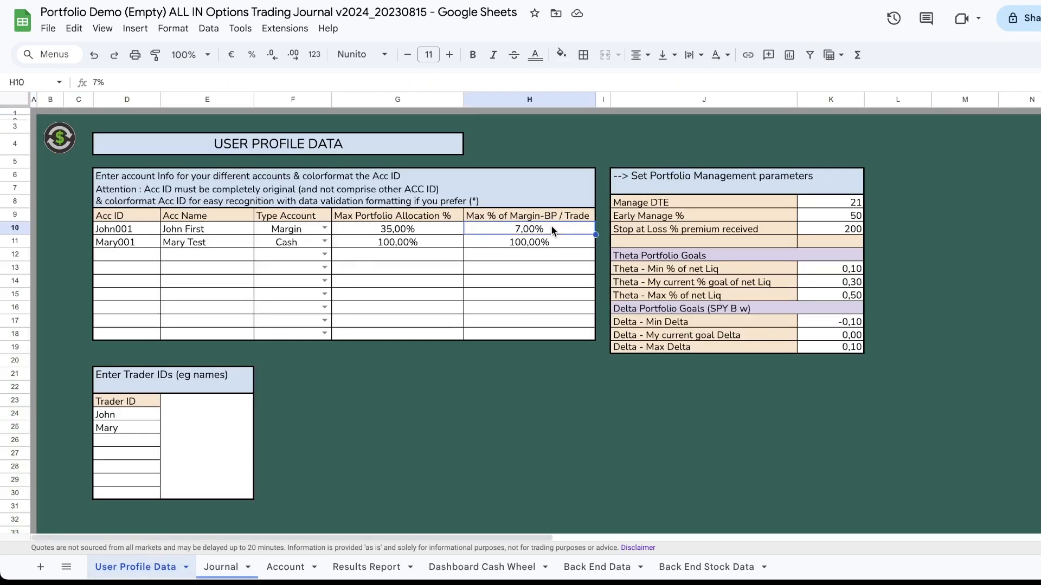
type("6")
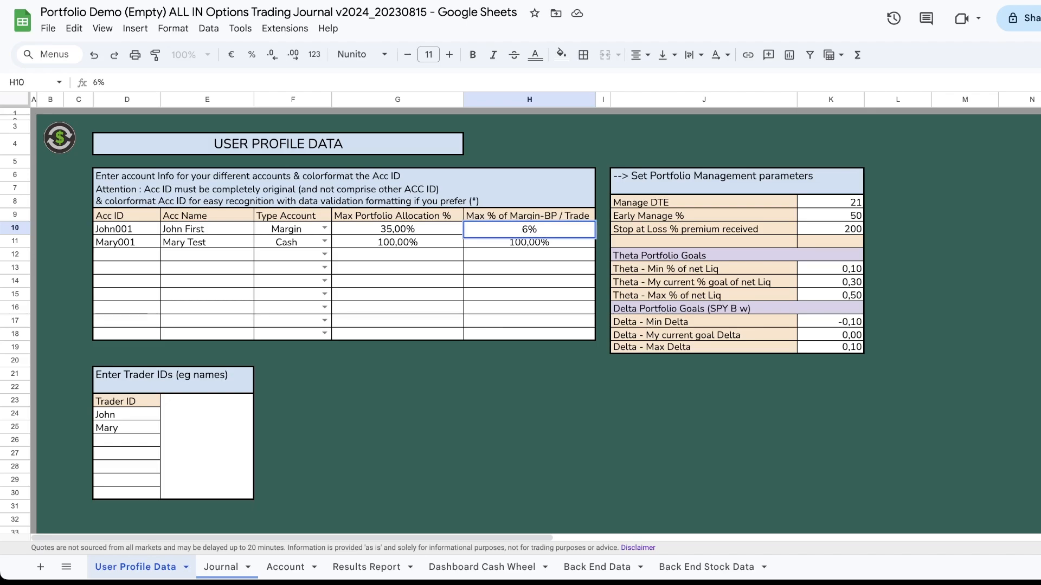
key("Return")
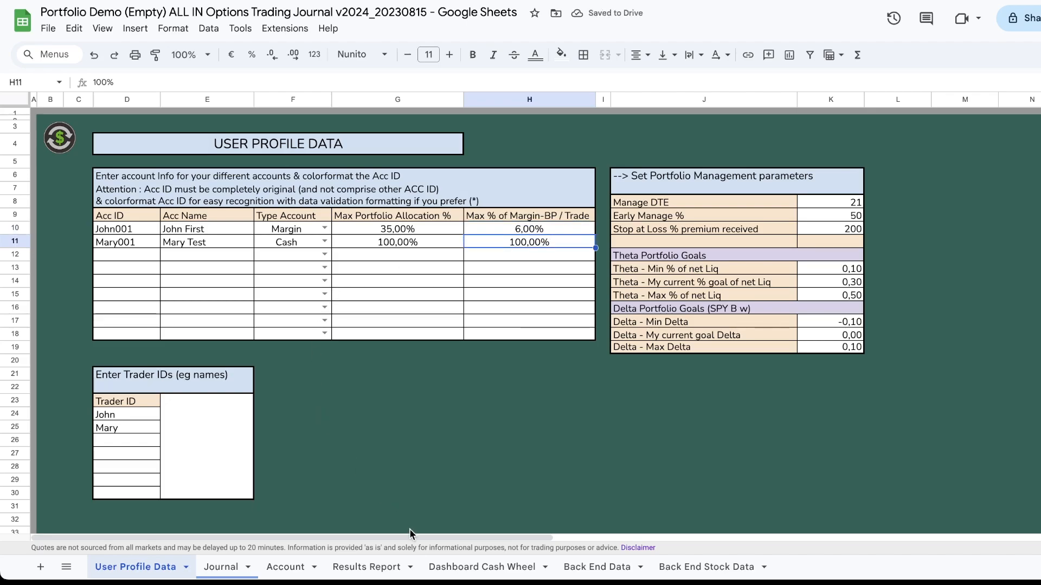
left_click(220, 567)
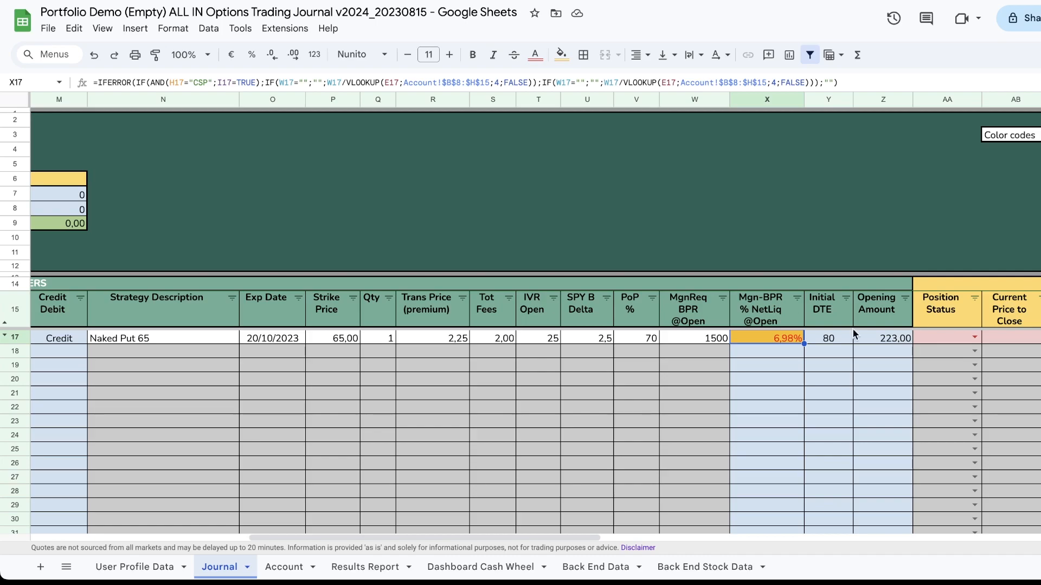
- Set the Margin account's Max % of Margin-BP / Trade back to 7% on User Profile Data
left_click(135, 567)
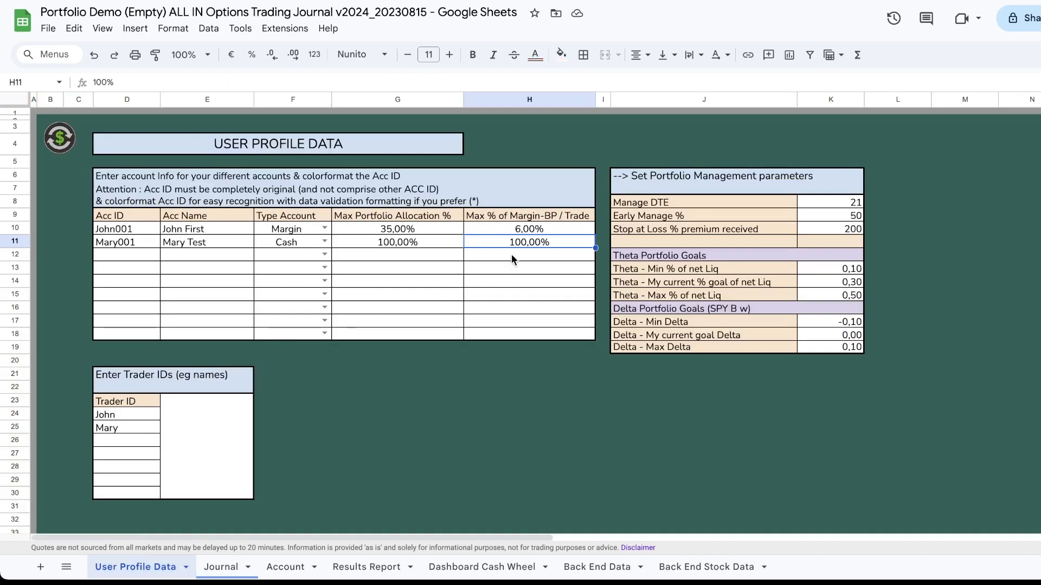
left_click(519, 234)
type("7")
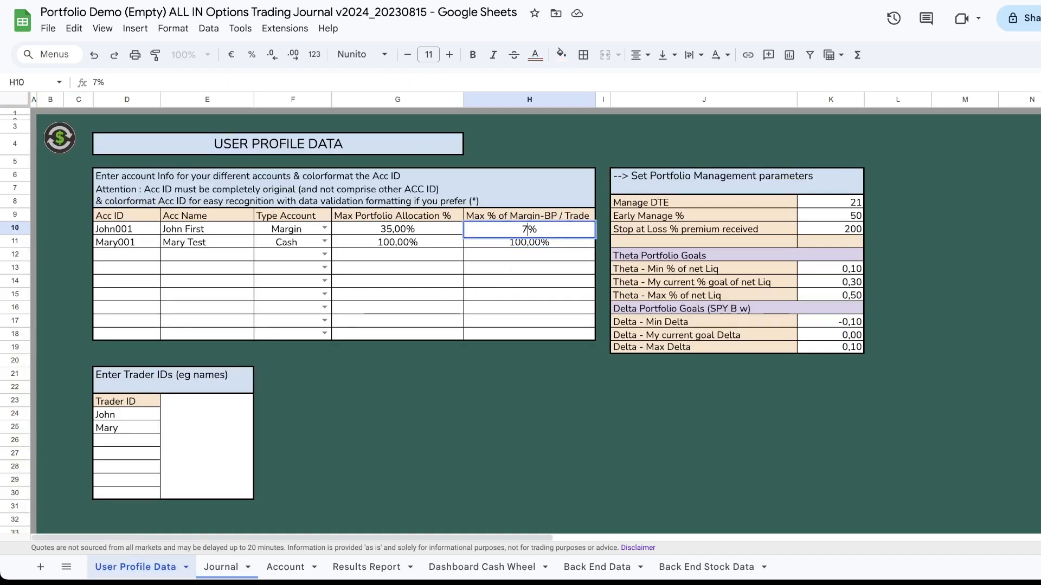
key("Return")
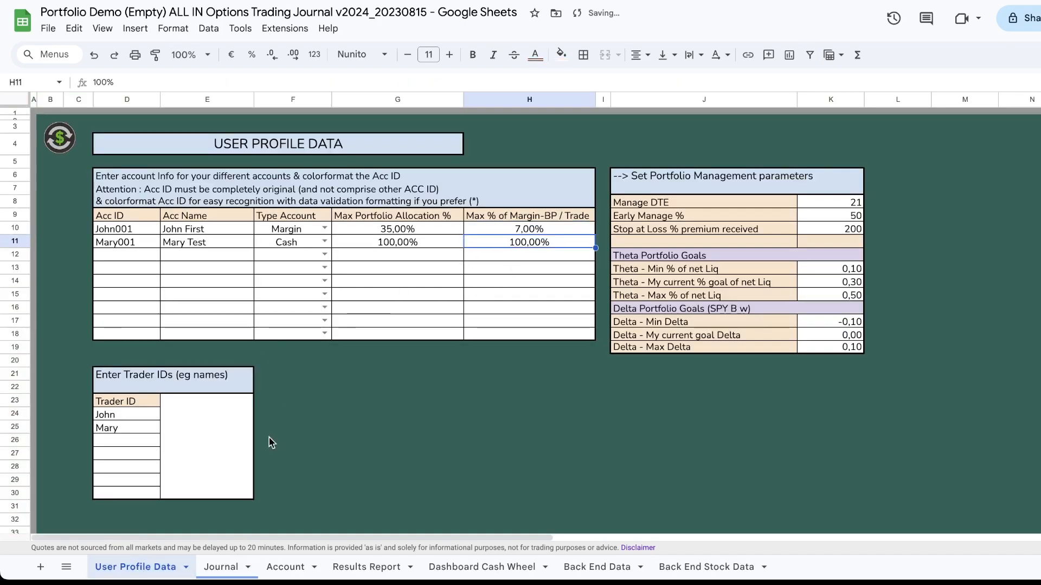
- Examine the Current Parameters columns and the color code legend on the Journal sheet
left_click(227, 567)
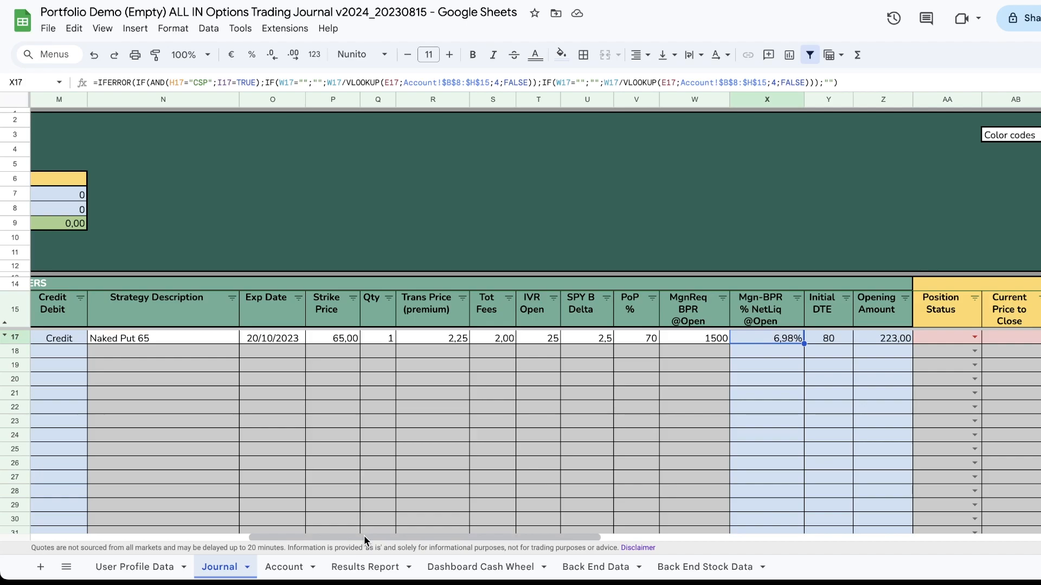
left_click_drag(364, 535, 557, 529)
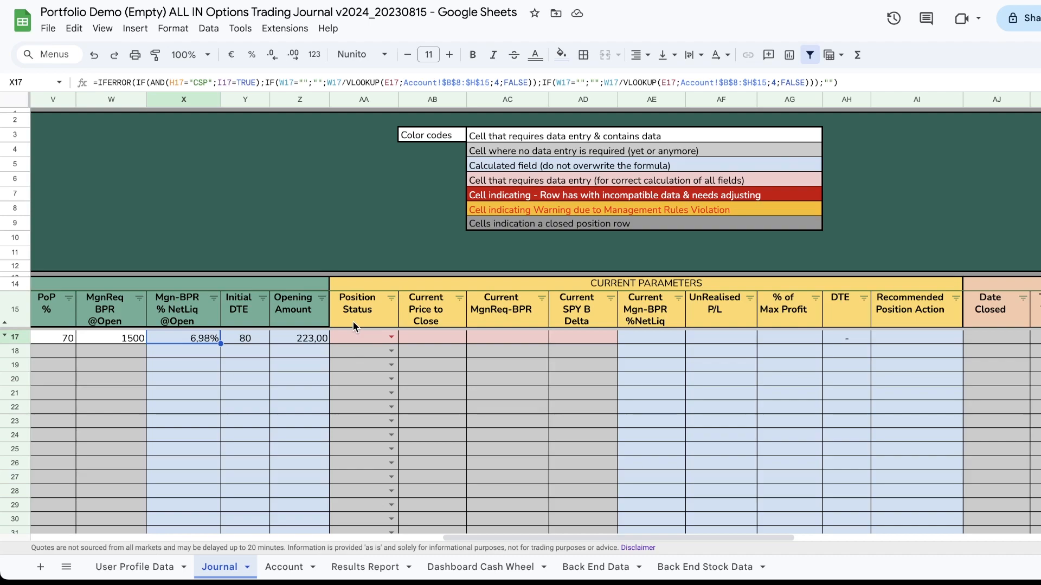
- Set the Position Status of entry 1 on the Journal to Open, try Rolled, and set it back to Open
left_click(390, 337)
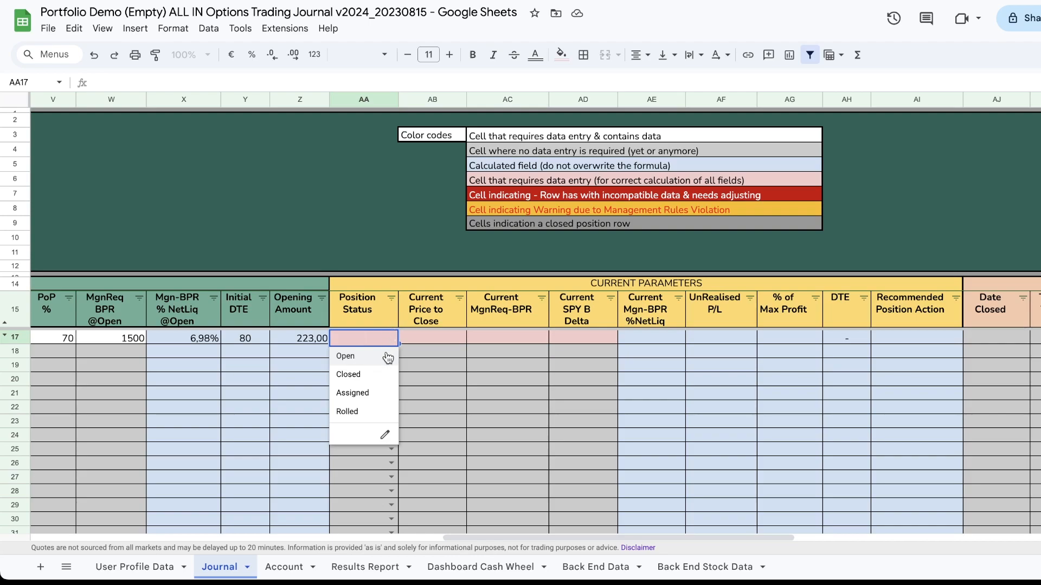
left_click(360, 356)
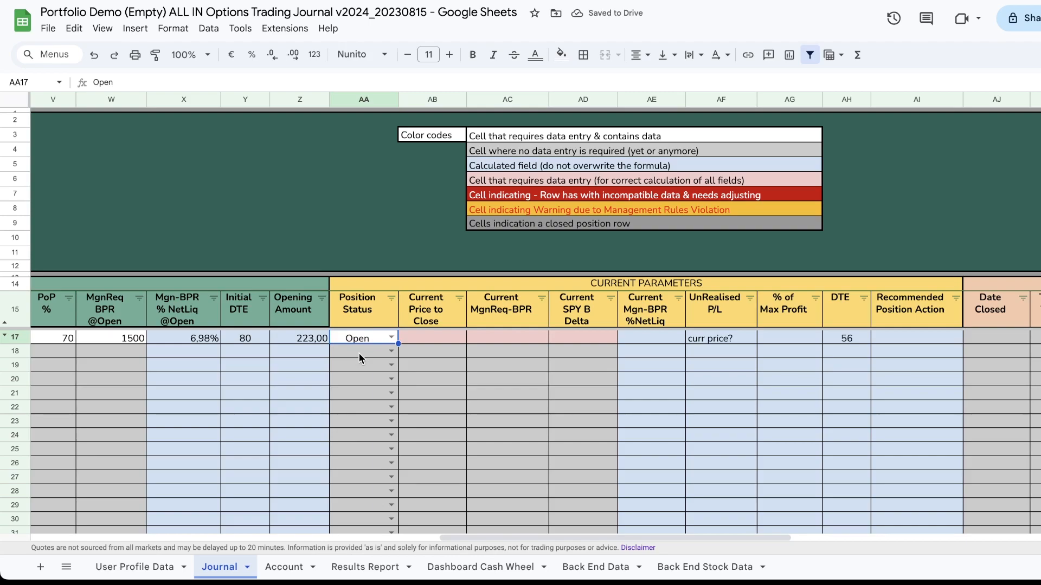
left_click(390, 337)
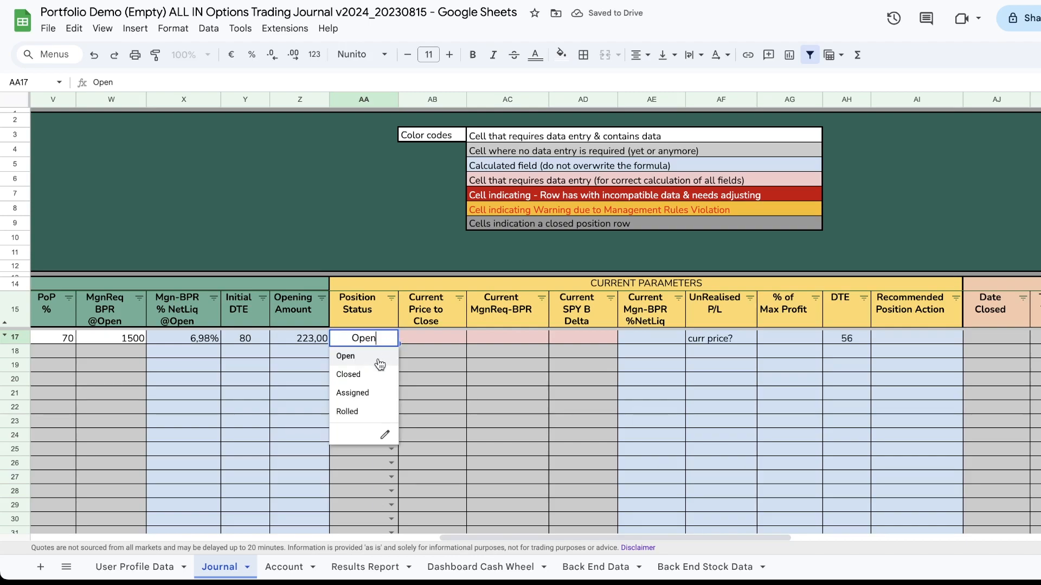
left_click(364, 374)
left_click(390, 339)
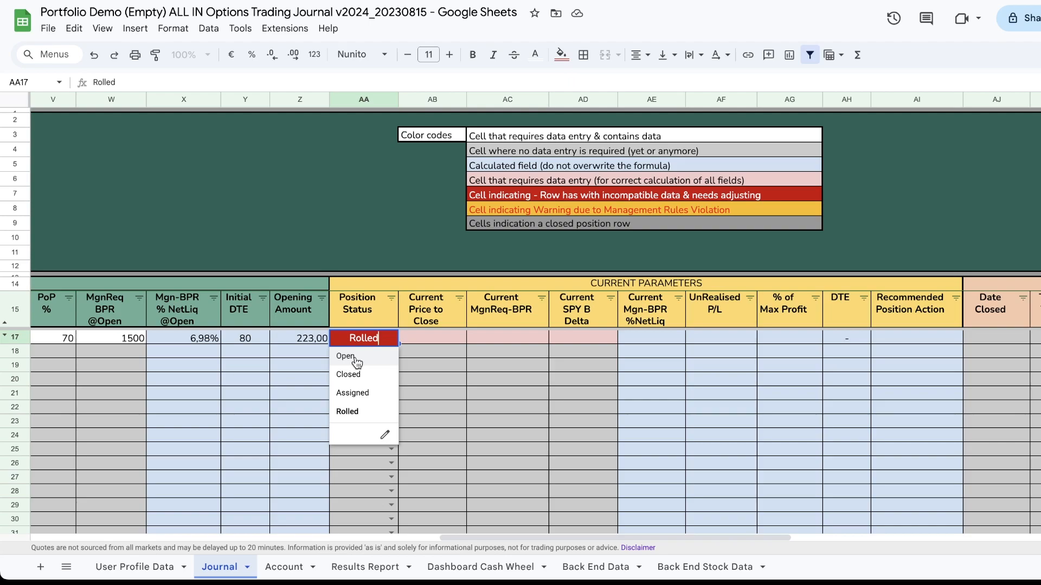
left_click(347, 357)
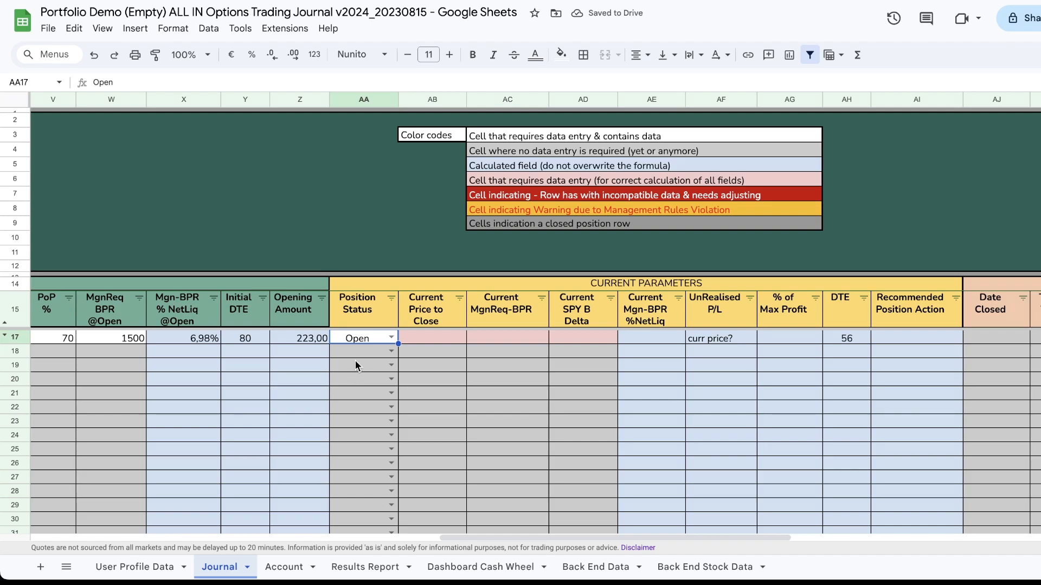
left_click(448, 337)
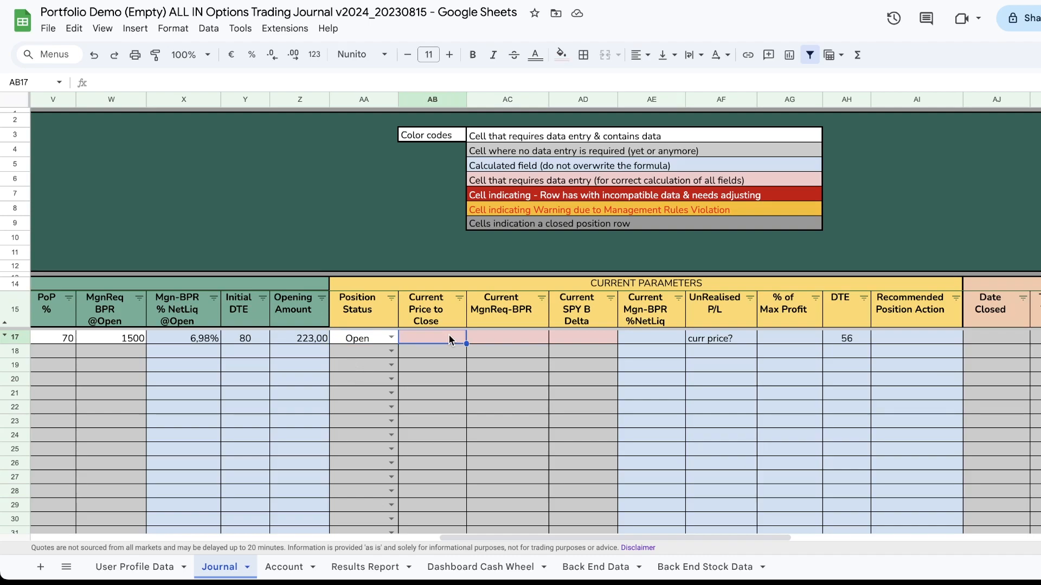
type("2?25")
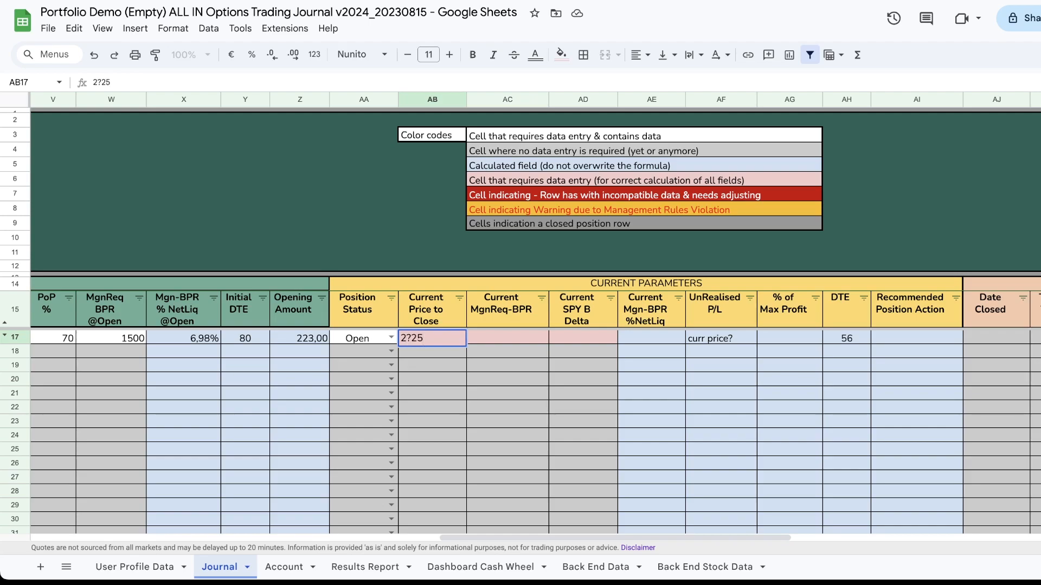
key("Tab")
- Enter 2,5 as the Current SPY B Delta of entry 1
left_click(576, 341)
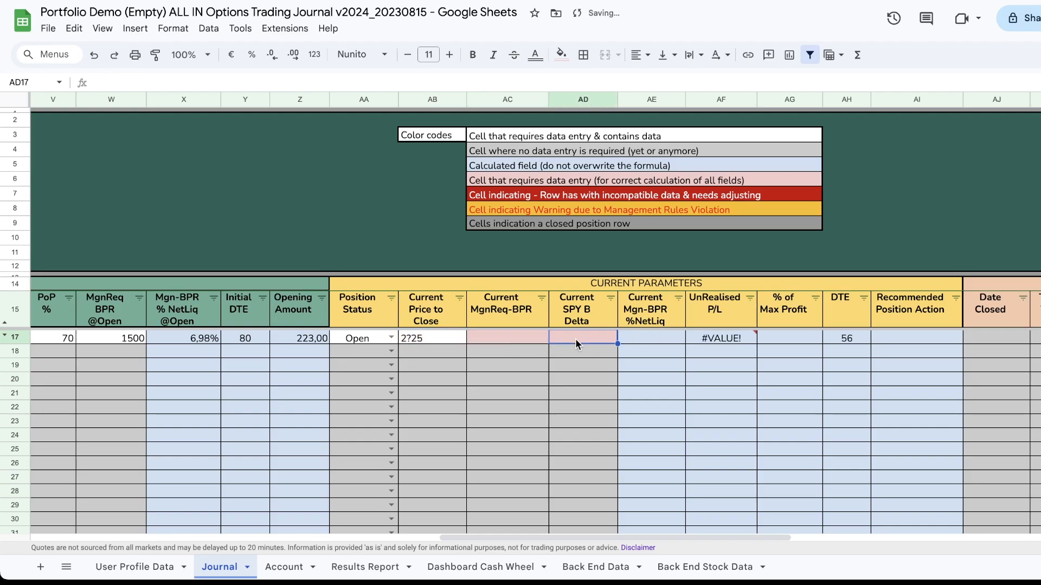
type("2?5")
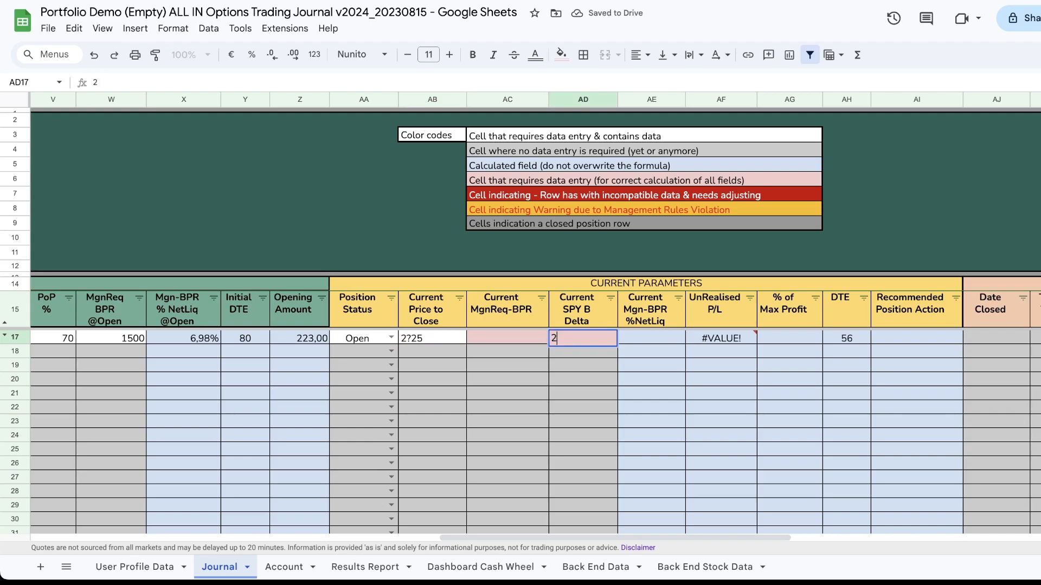
key("BackSpace")
key("BackSpace")
type("2,5")
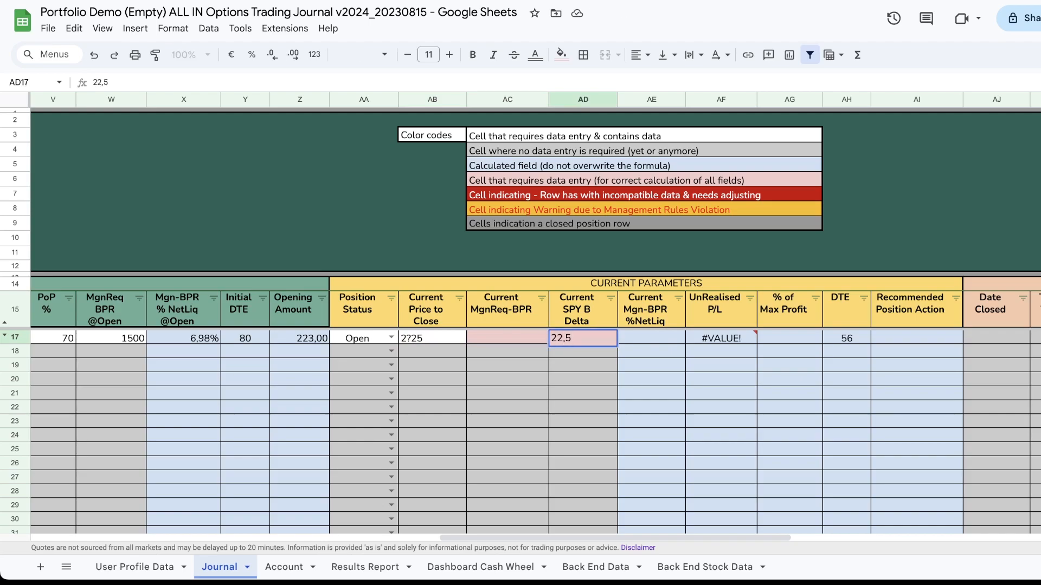
key("BackSpace")
key("BackSpace")
key("BackSpace")
key("BackSpace")
type("2,5")
- Enter 1500 as the Current MgnReq-BPR of entry 1
left_click(504, 341)
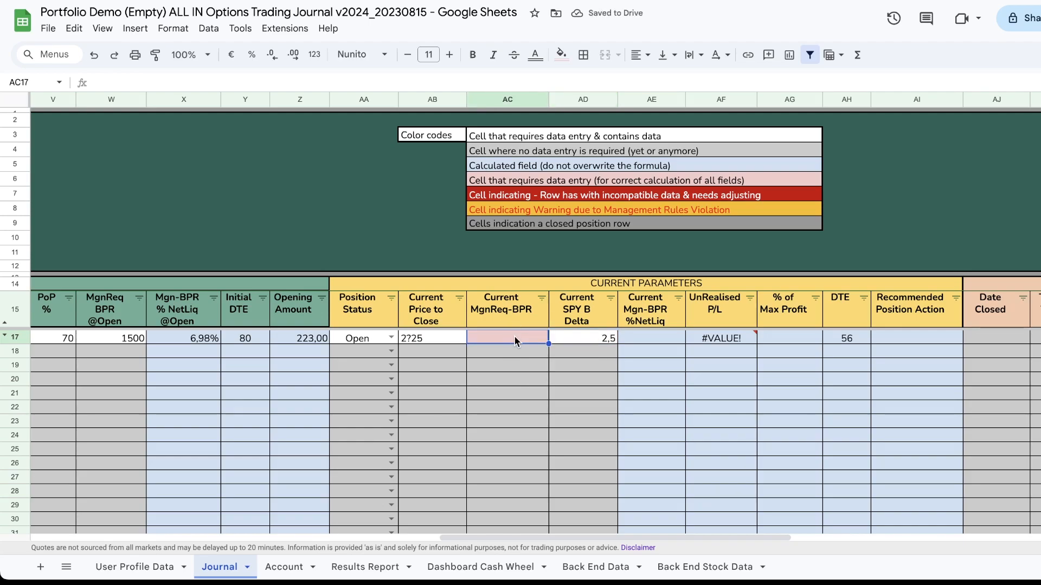
type("1500")
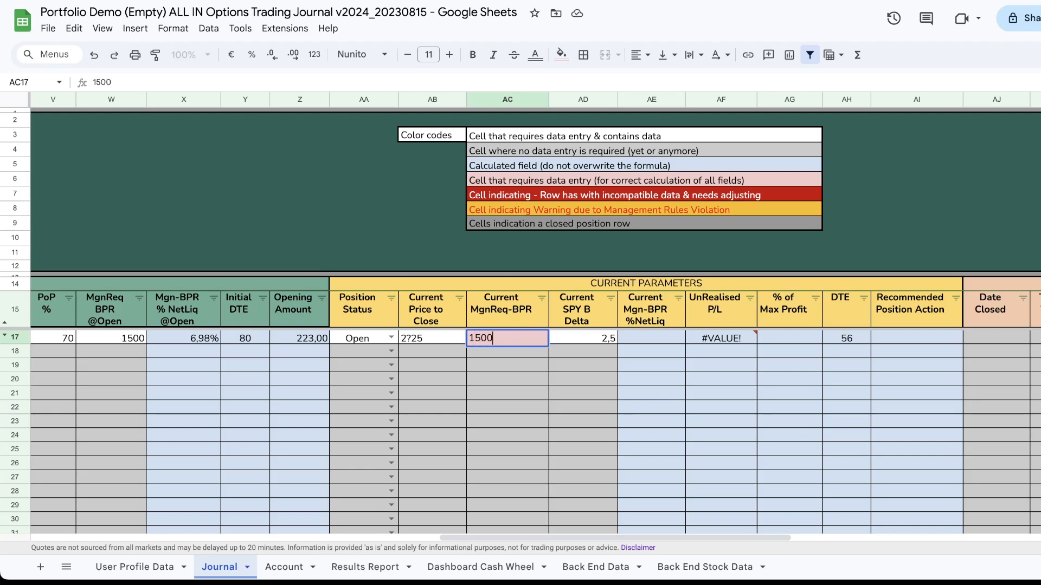
key("Tab")
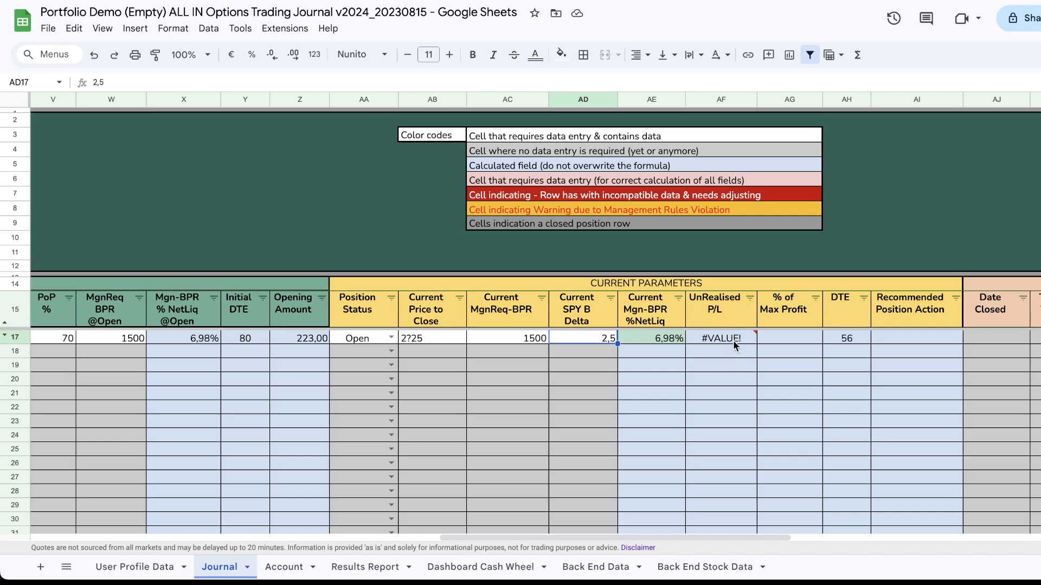
- Check the error note on UnRealised P/L and correct the Current Price to Close of entry 1 to 2,25
mouse_move(746, 344)
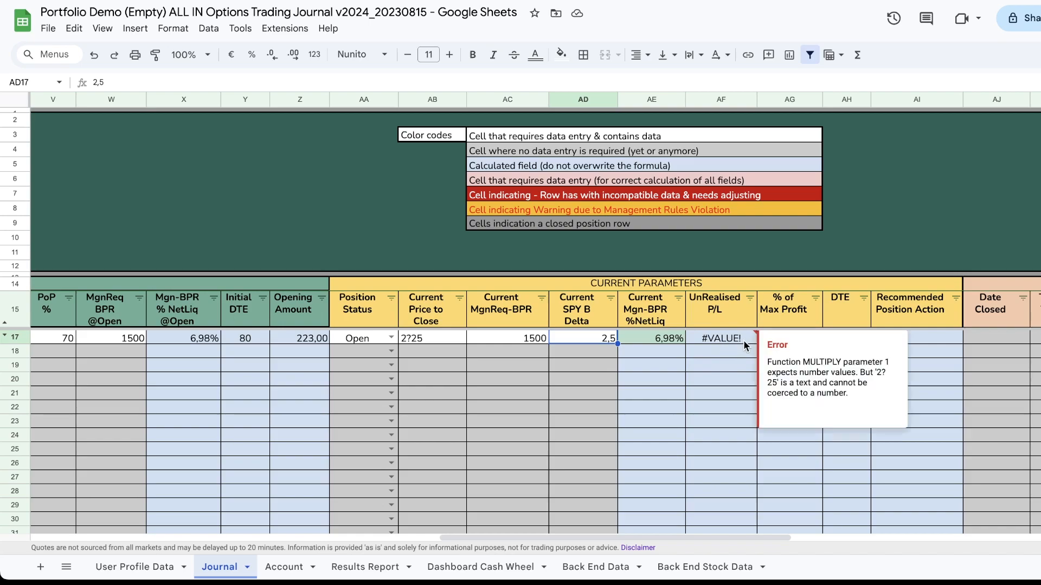
left_click(431, 337)
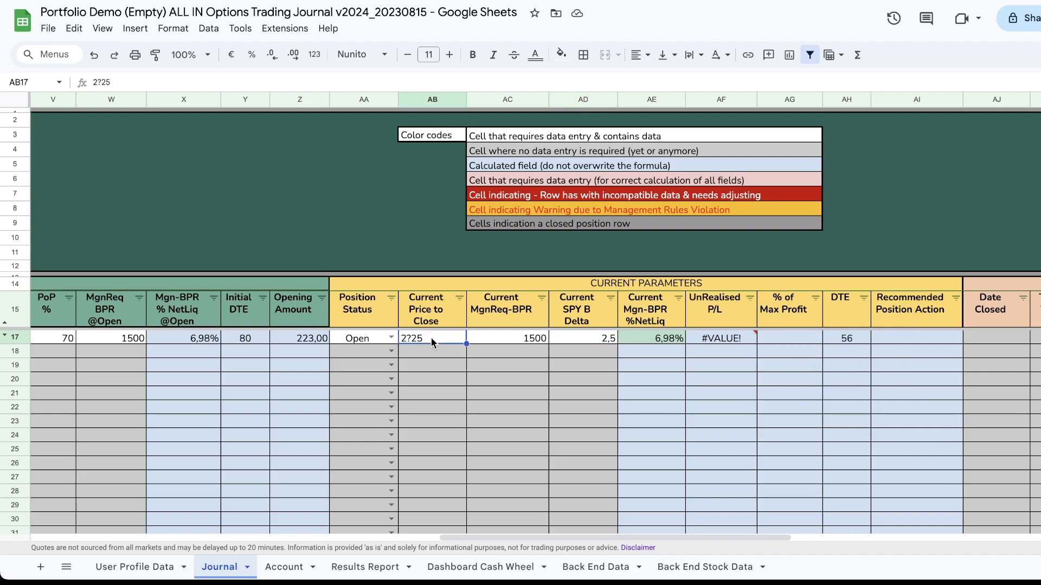
type("2,25")
key("Tab")
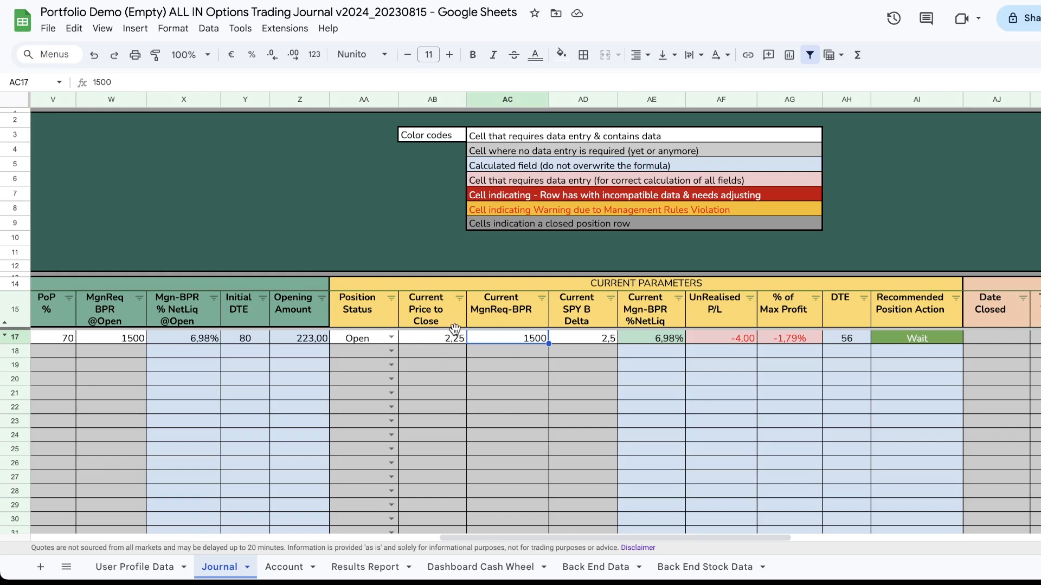
- Lower the Current Price to Close of entry 1 to 1,30 and finally to 0,95
left_click(440, 340)
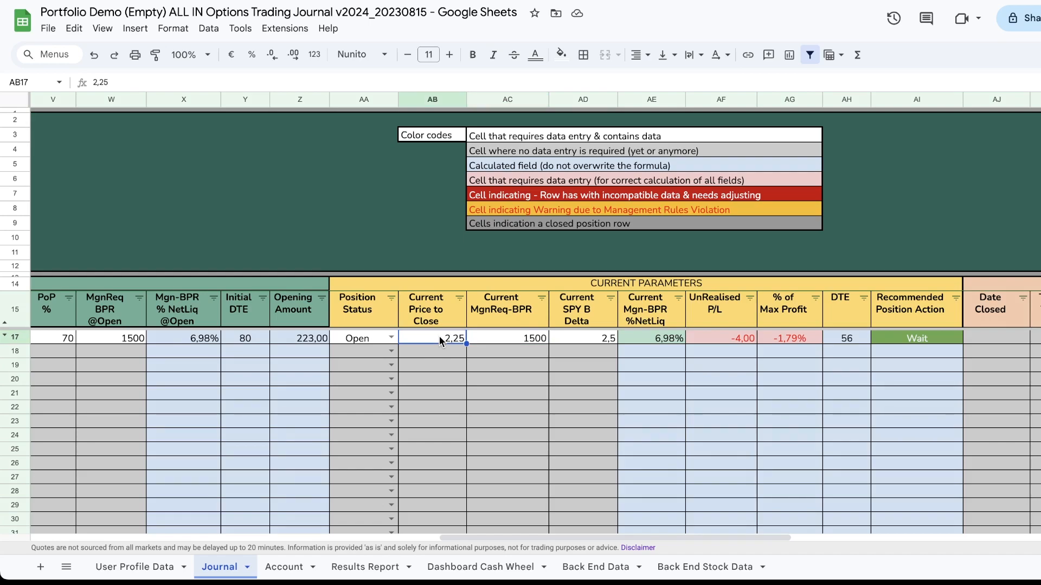
type("1,")
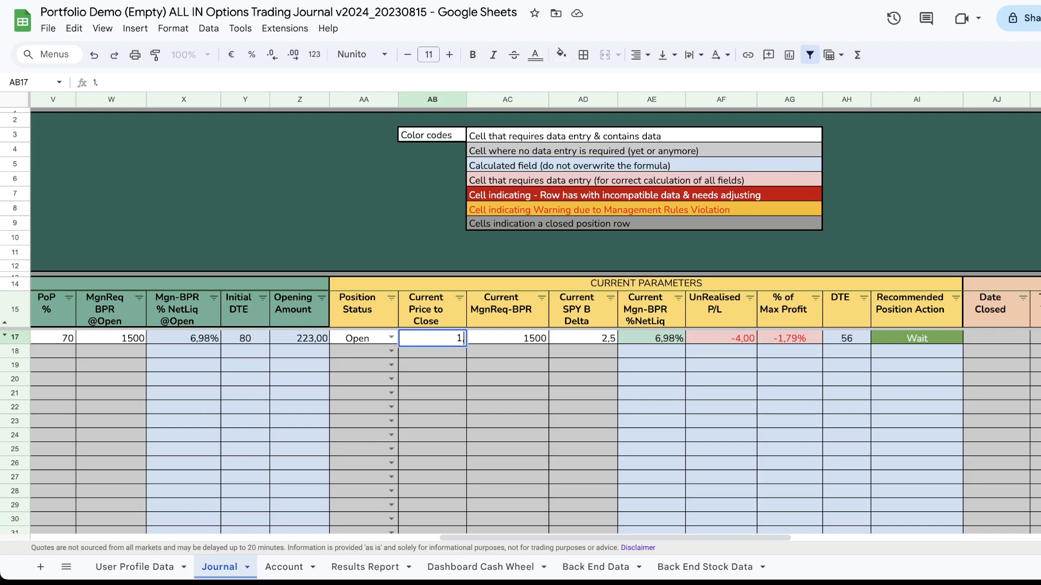
type("30")
key("Tab")
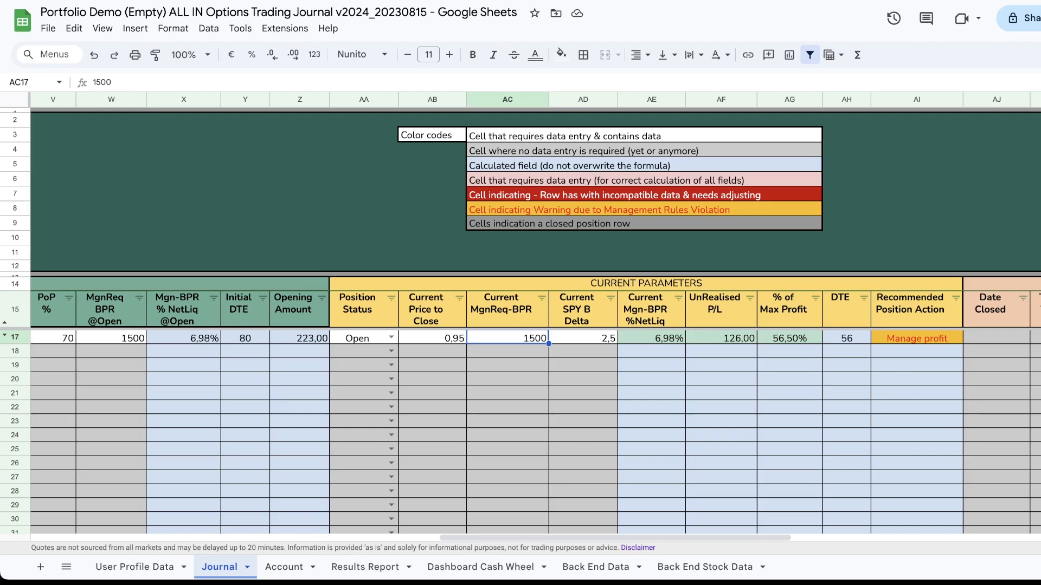
- Review the margin, theta and delta figures against their goals on the Account sheet and return to the Journal's Current Parameters
left_click(287, 571)
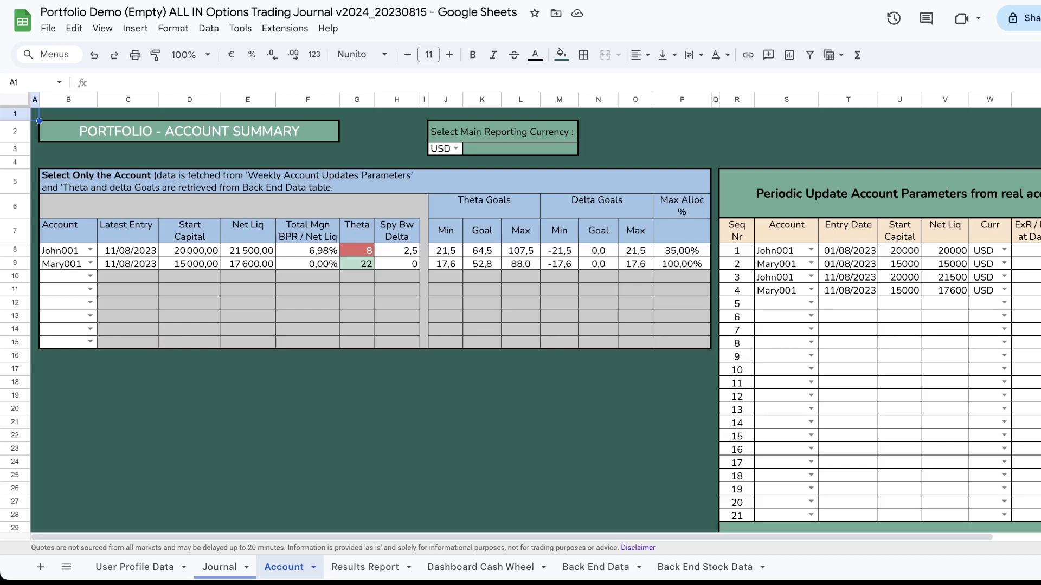
left_click(218, 568)
left_click_drag(492, 537, 517, 533)
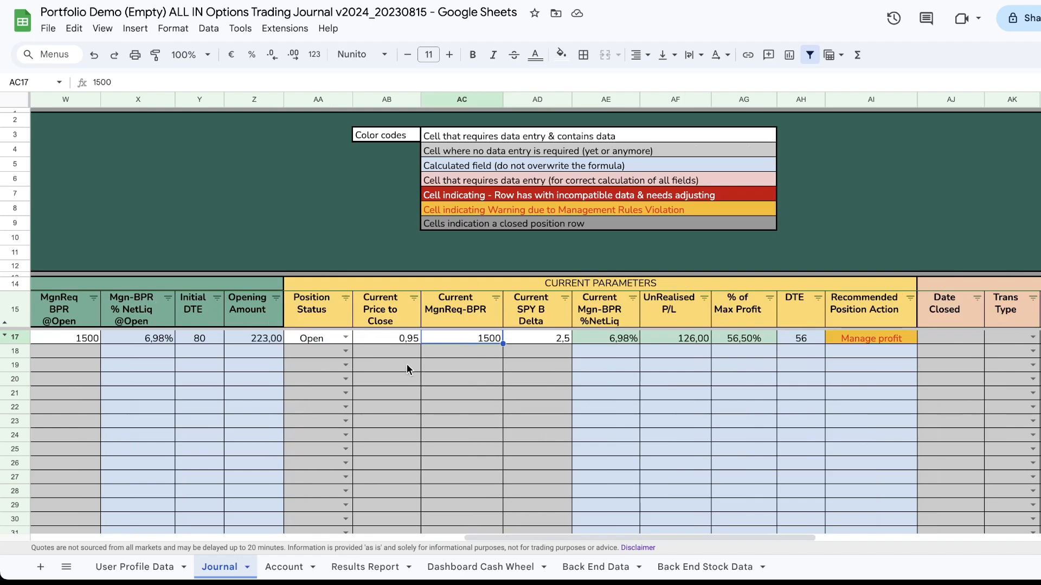
- Set the Current SPY B Delta of entry 1 to 25 and check the delta against its goals on the Account sheet
left_click(549, 339)
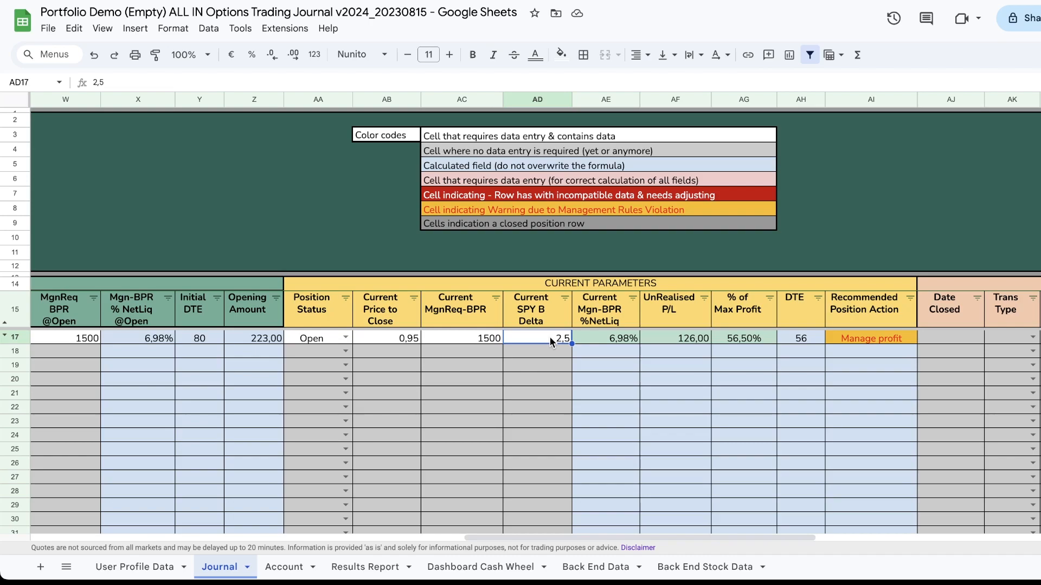
type("25")
key("Tab")
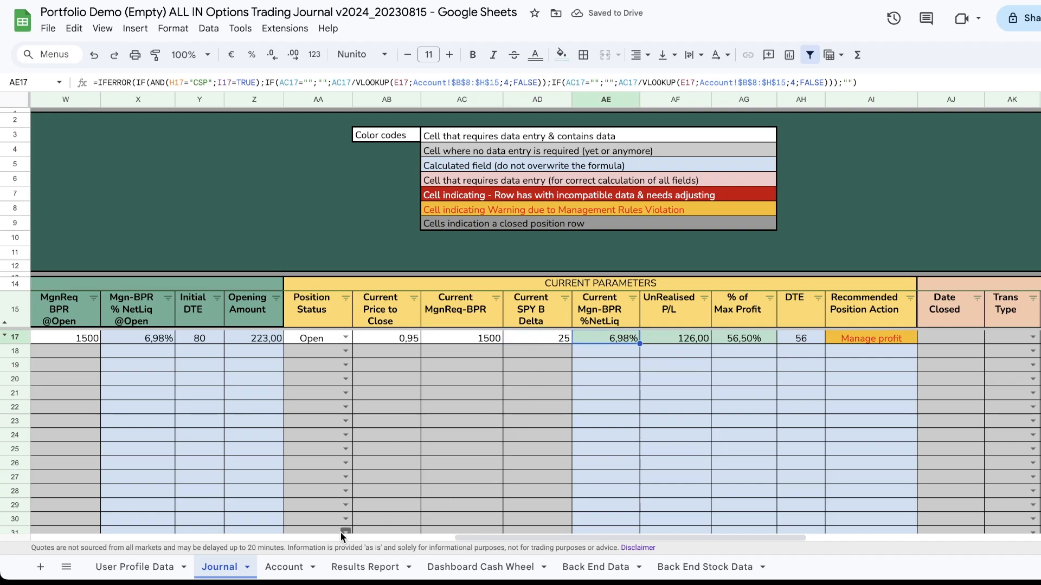
left_click(145, 569)
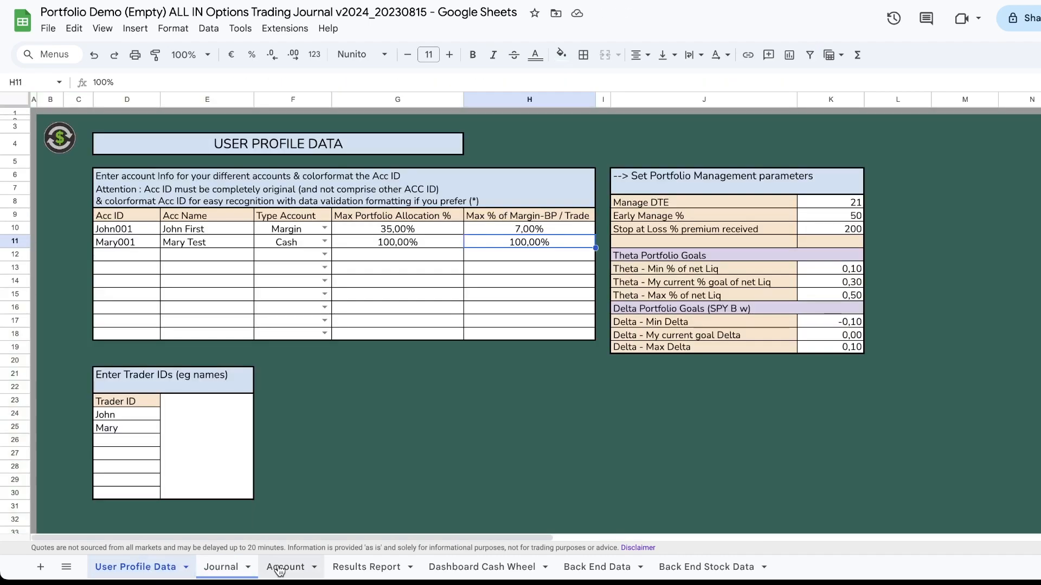
left_click(280, 566)
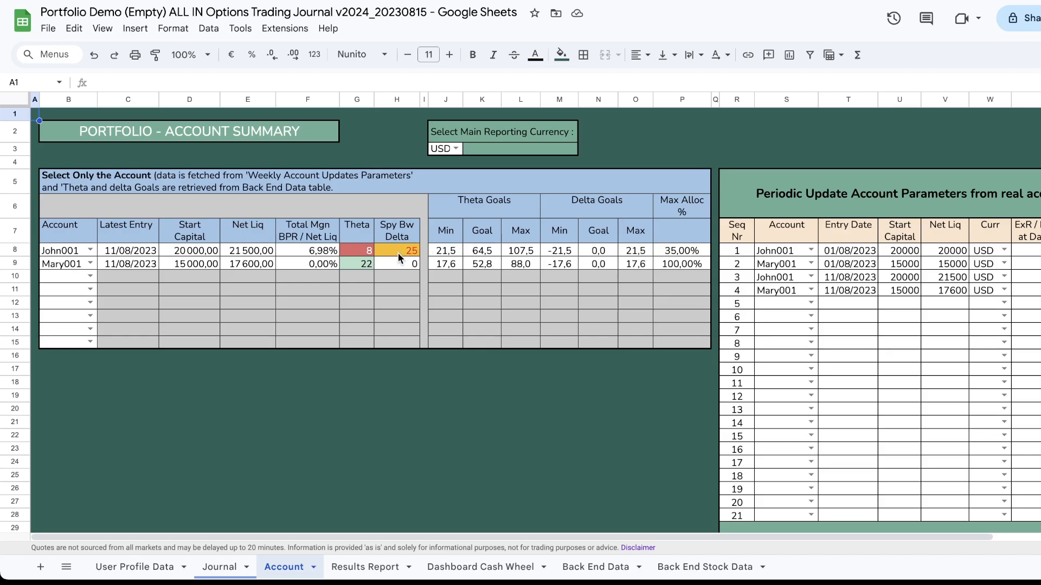
- Set the Current MgnReq-BPR of entry 1 to 10000 on the Journal and check the total margin on the Account sheet
left_click(217, 567)
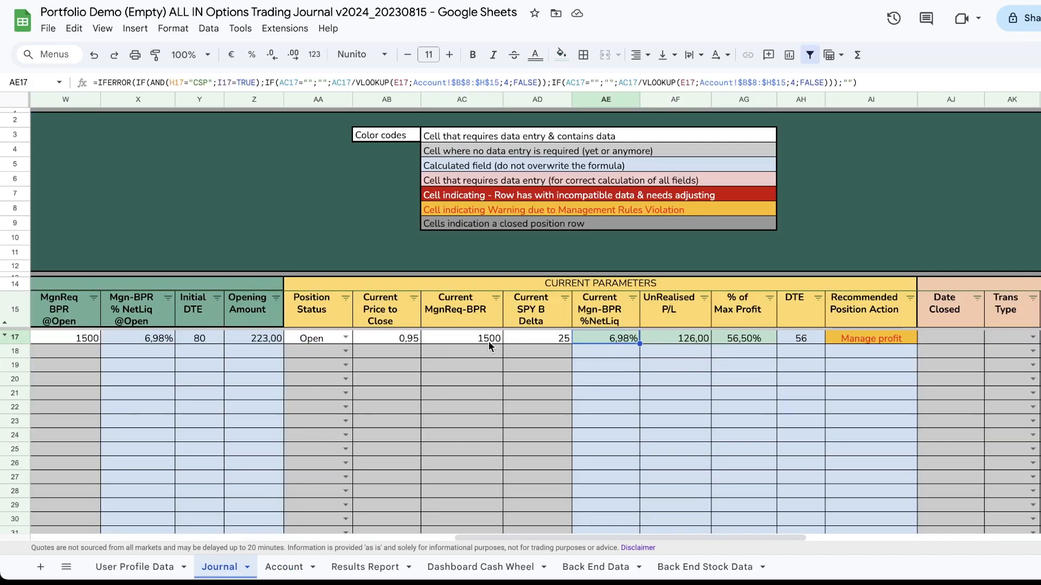
left_click(451, 333)
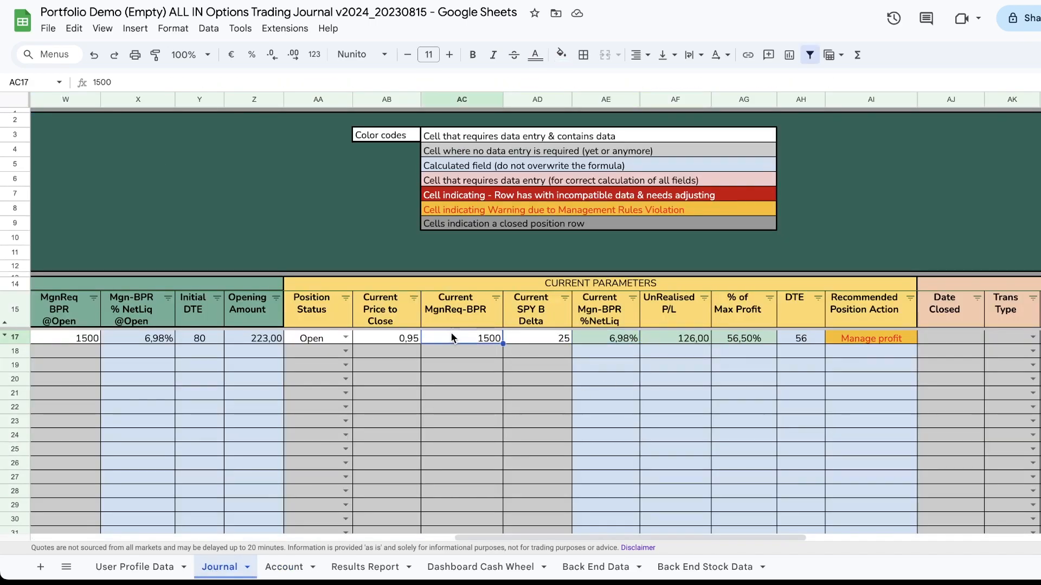
type("10000")
key("Return")
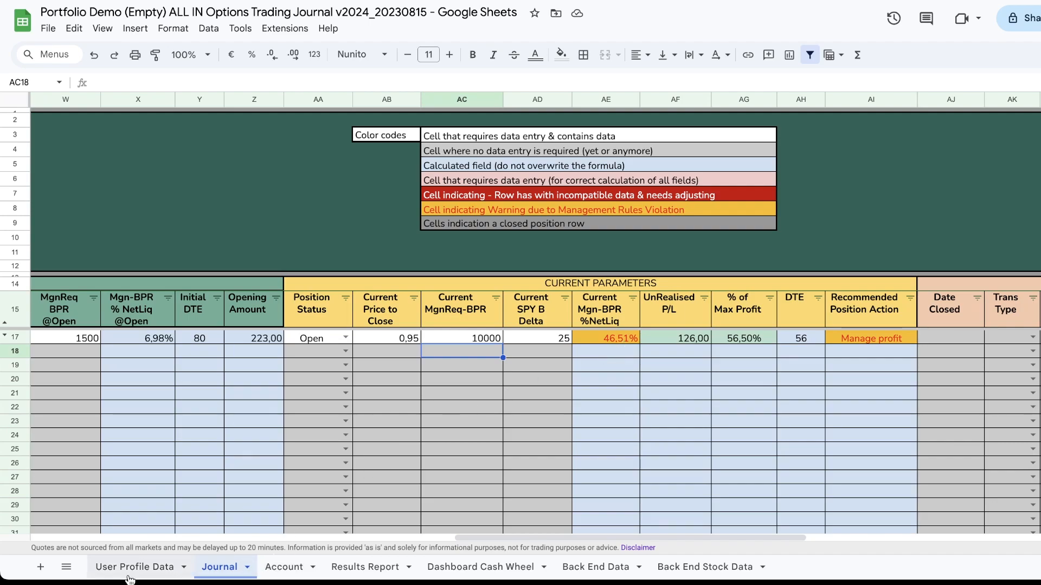
left_click(276, 567)
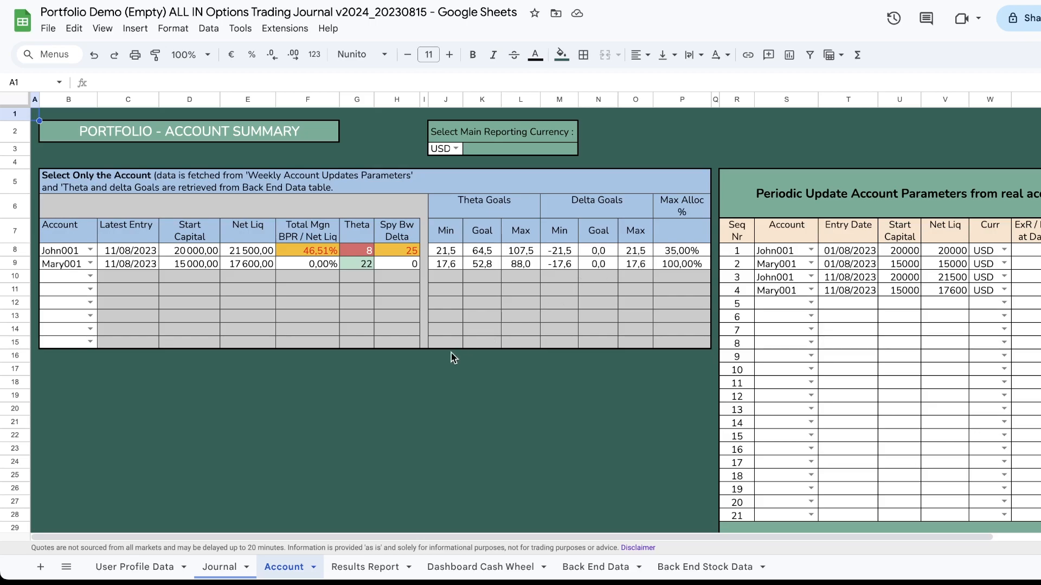
- Set the Current MgnReq-BPR of entry 1 back to 1500 and its Current SPY B Delta back to 2,5 on the Journal
left_click(219, 568)
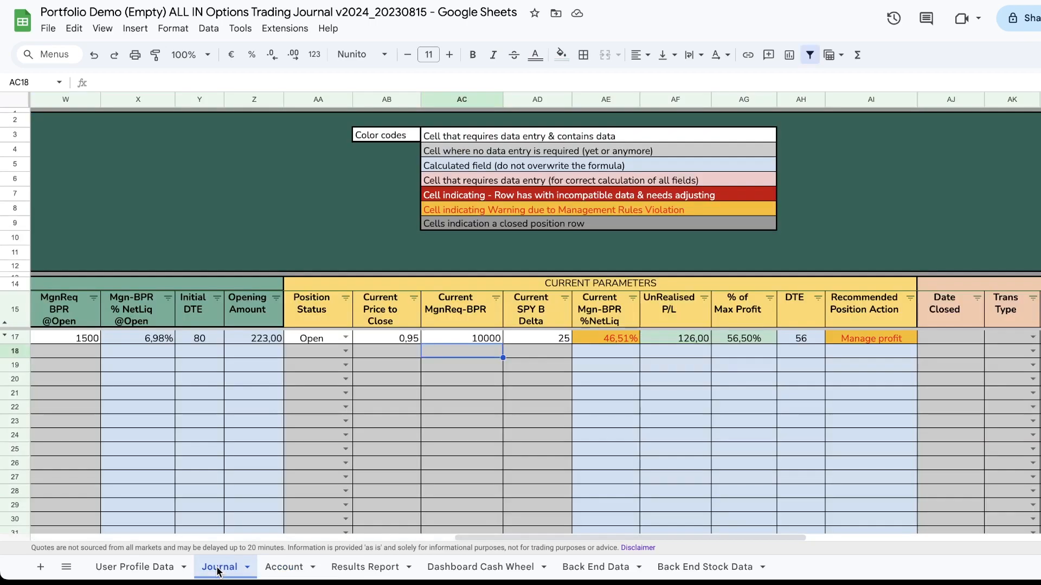
left_click(461, 337)
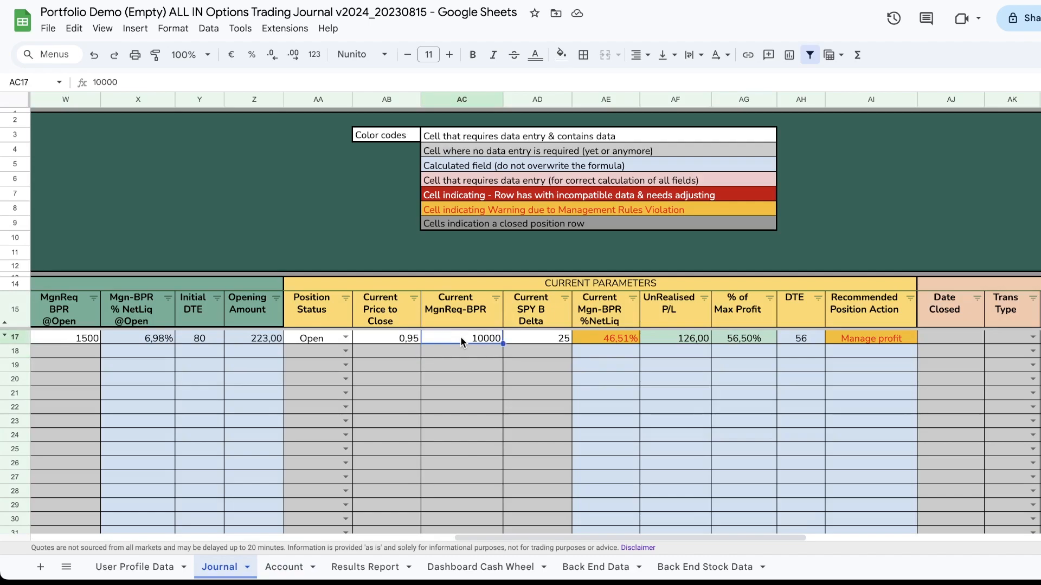
type("1500")
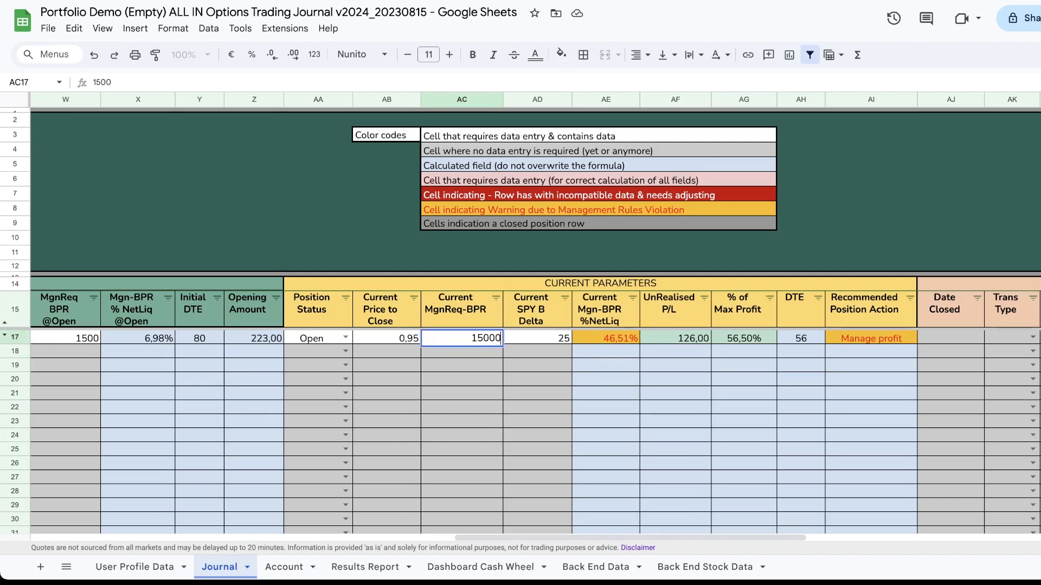
key("Tab")
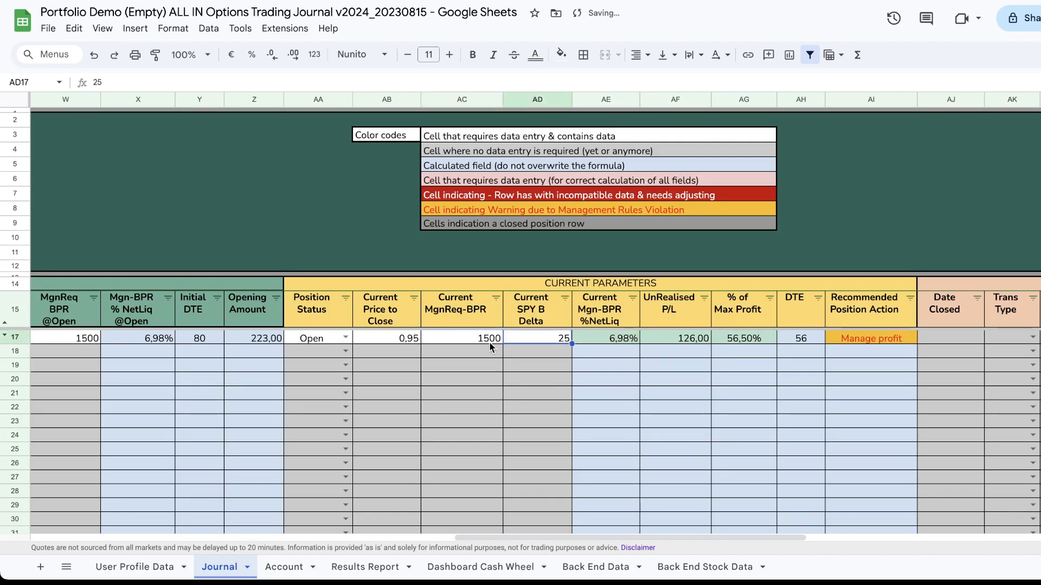
type("2,5")
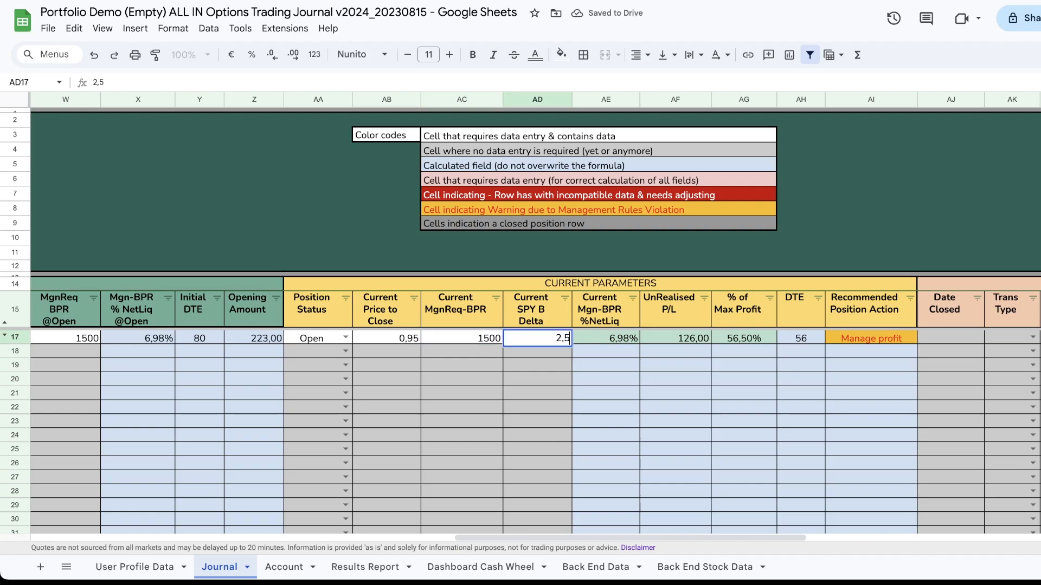
key("Tab")
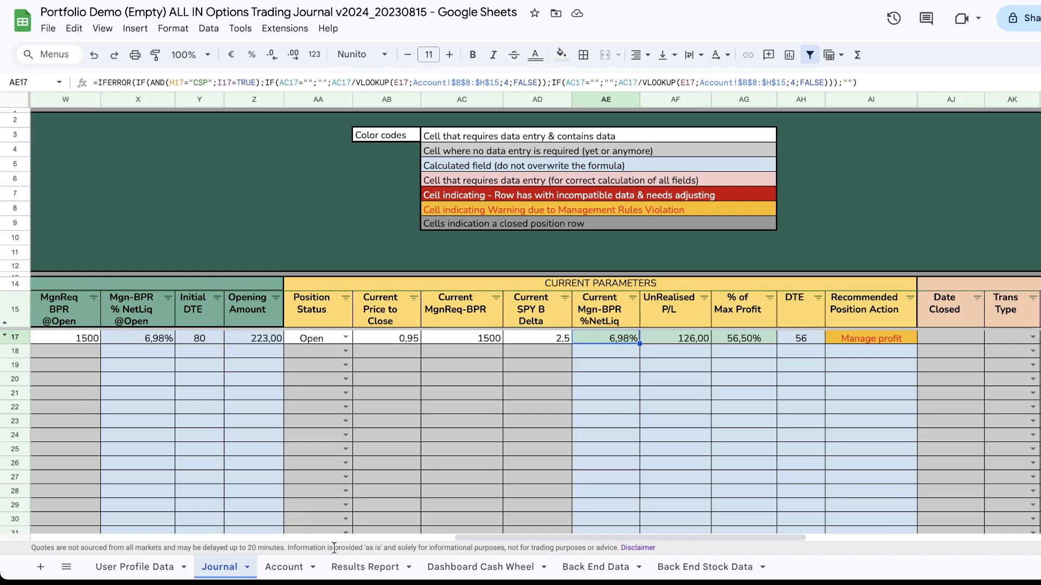
- Check the open positions overview on the Results Report sheet, then return to the Journal and view its Closing Parameters
left_click(380, 569)
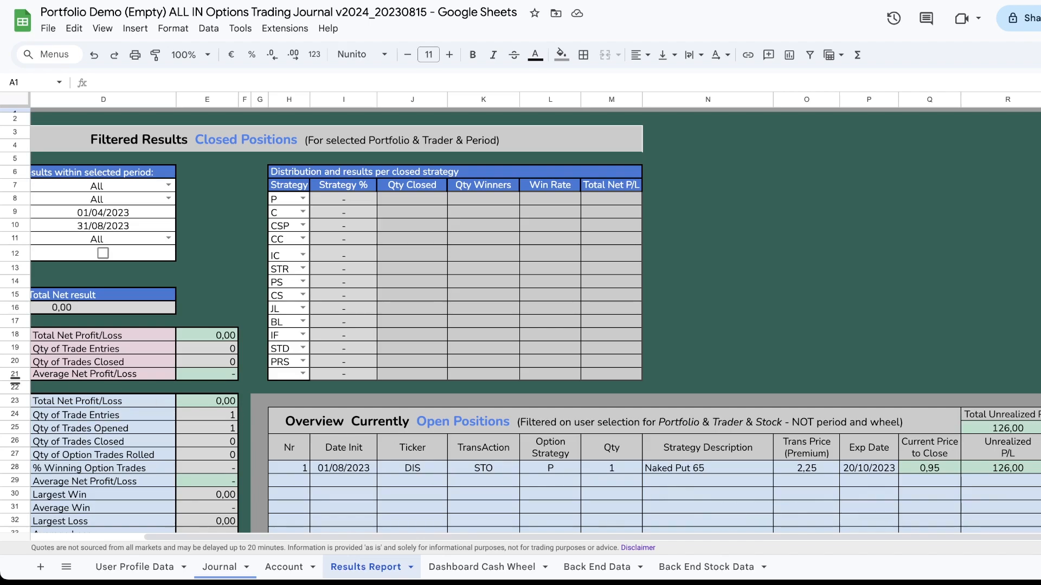
left_click(233, 574)
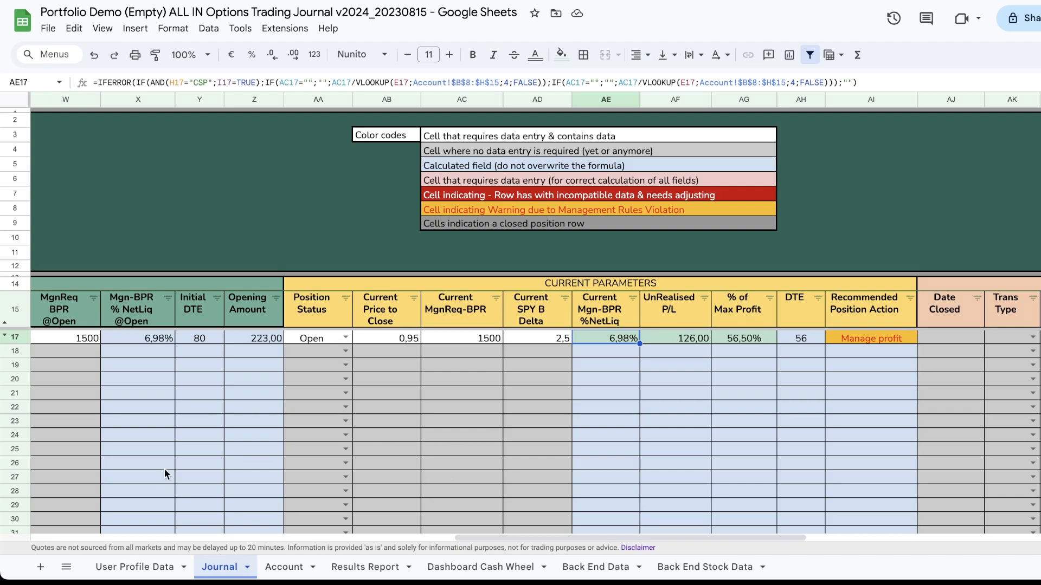
left_click_drag(503, 534, 759, 538)
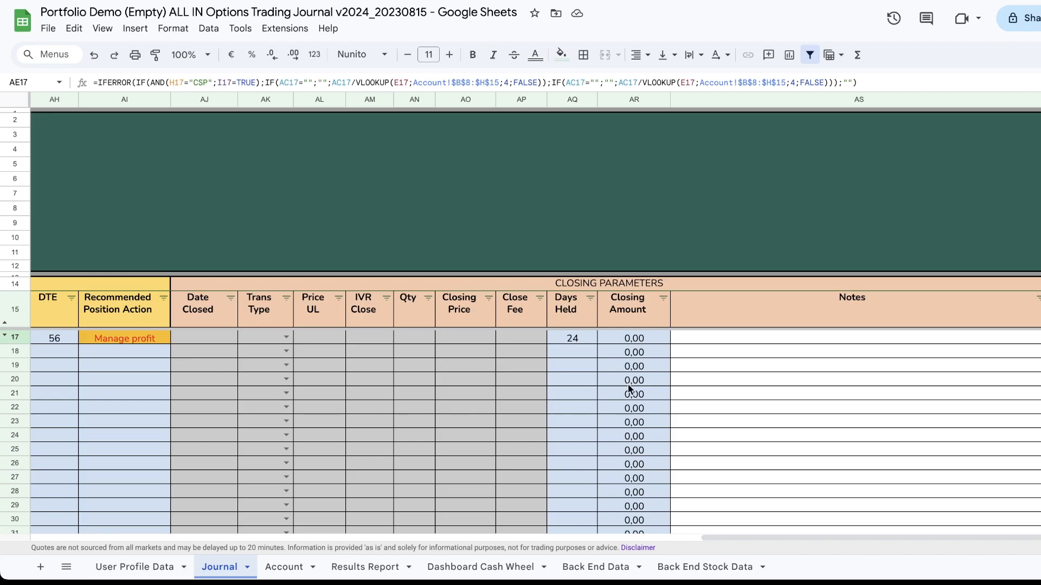
scroll(759, 491, "left", 4)
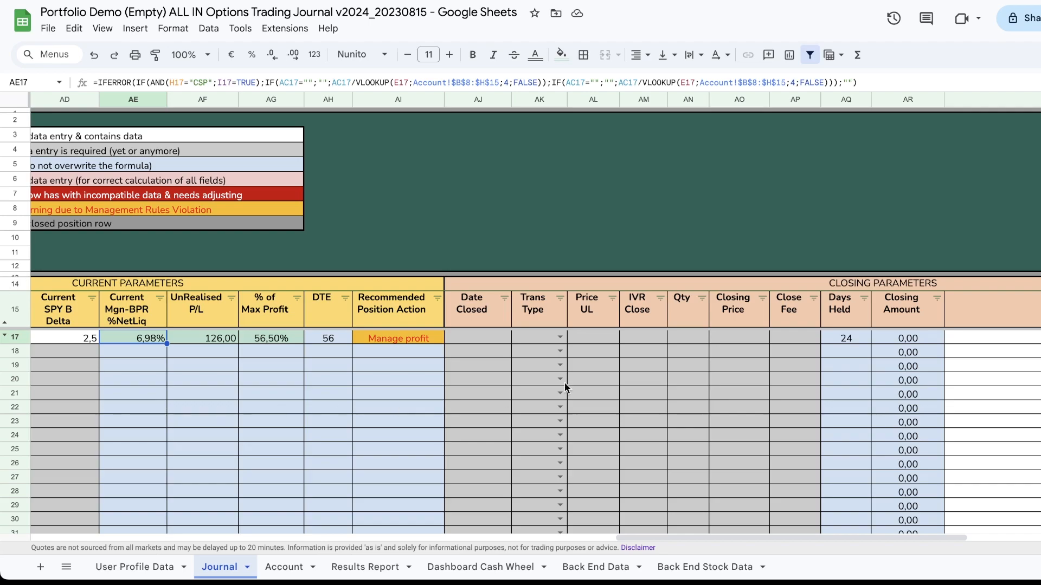
- Try STC as the closing Trans Type of entry 1 in the Journal
left_click(560, 337)
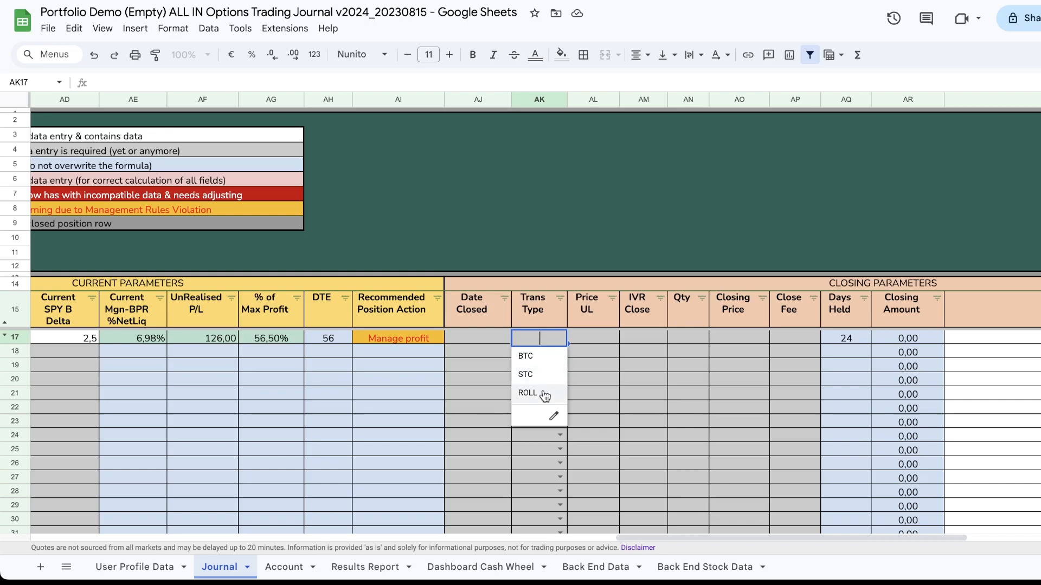
type("BTC")
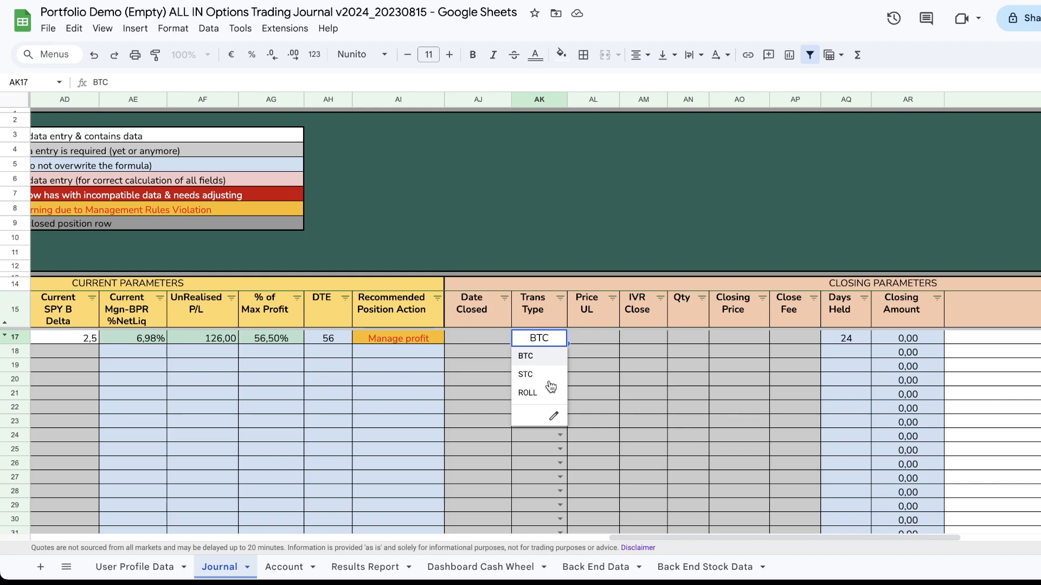
left_click(550, 379)
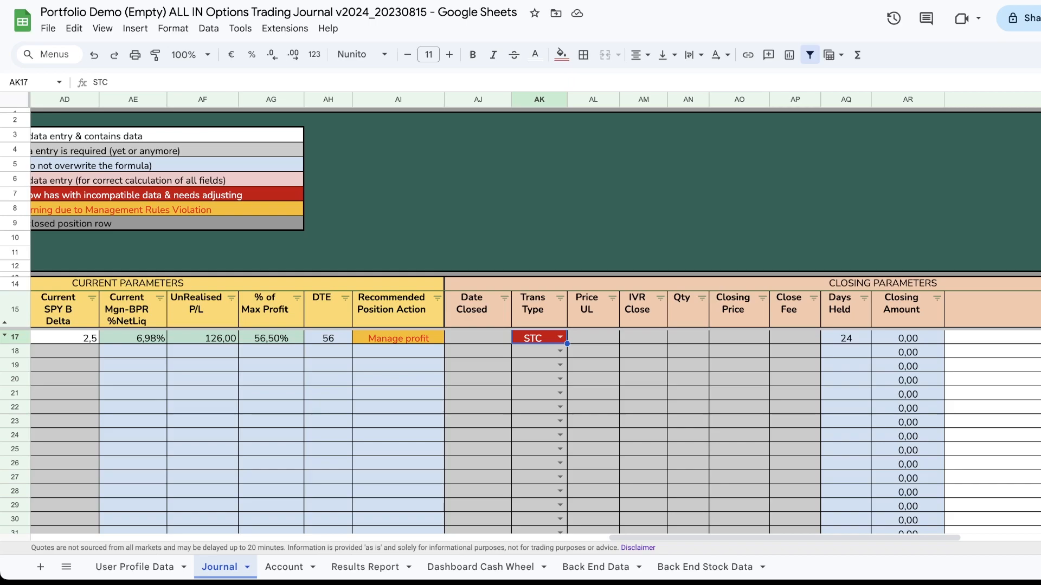
- Set the closing Trans Type of entry 1 to BTC and its Date Closed to 18/08/2023
double_click(556, 340)
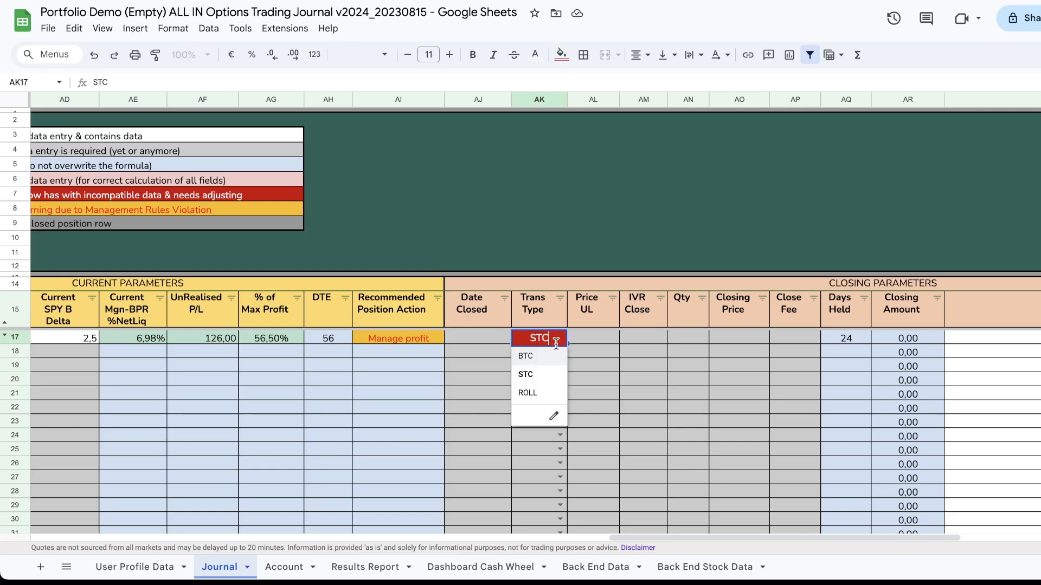
left_click(526, 357)
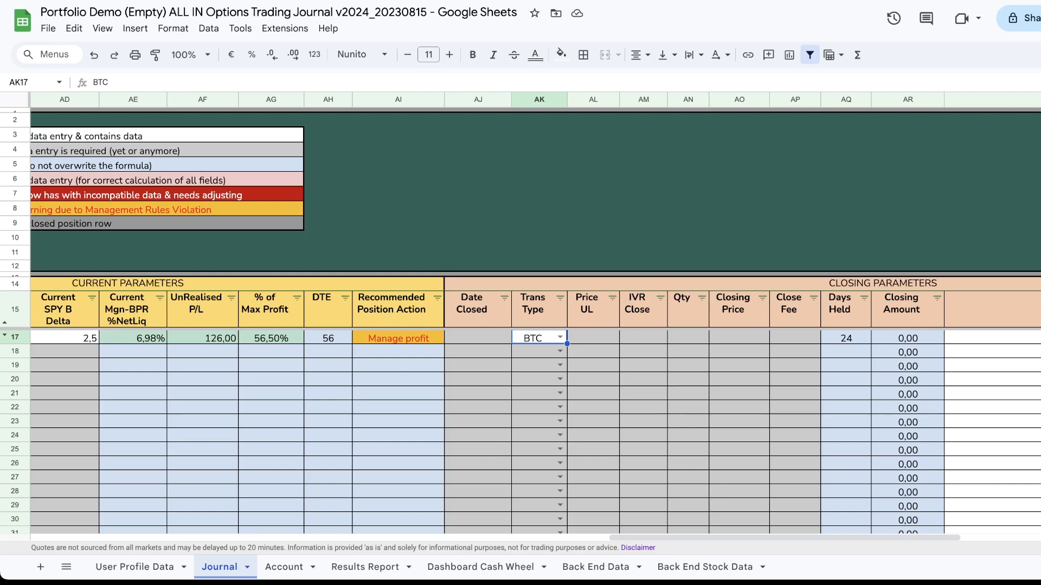
key("Left")
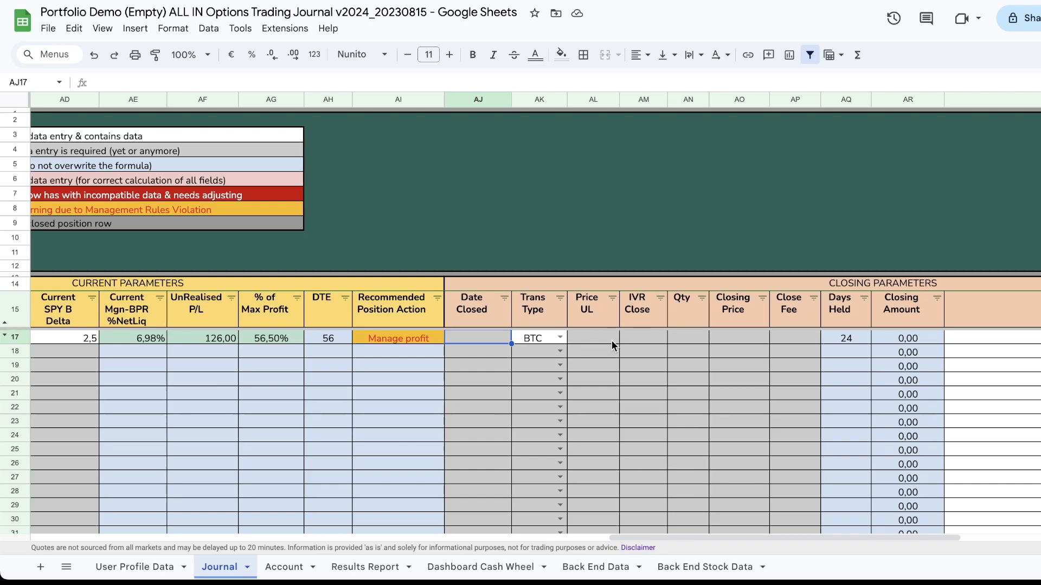
double_click(477, 339)
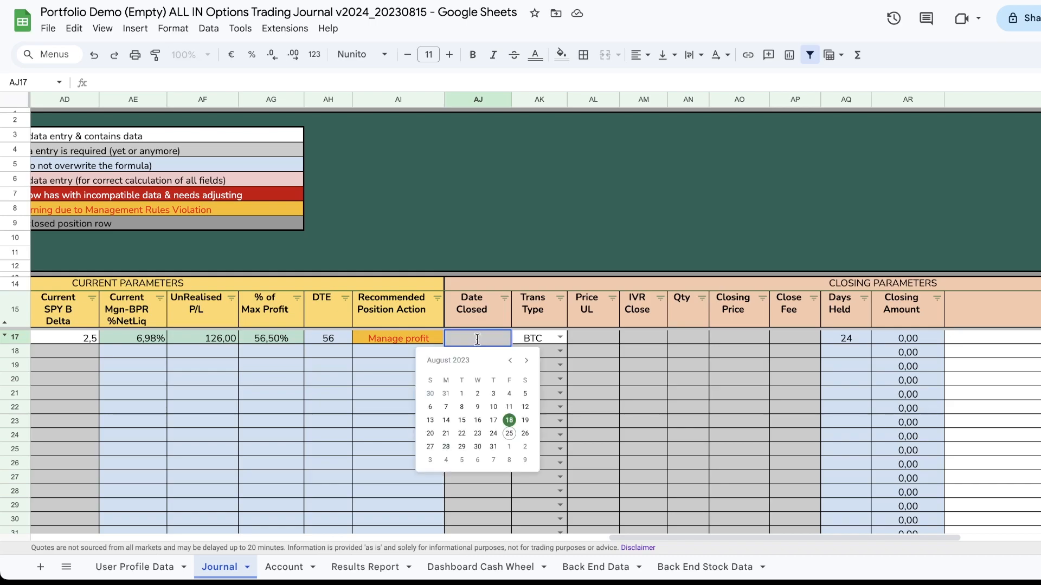
left_click(509, 421)
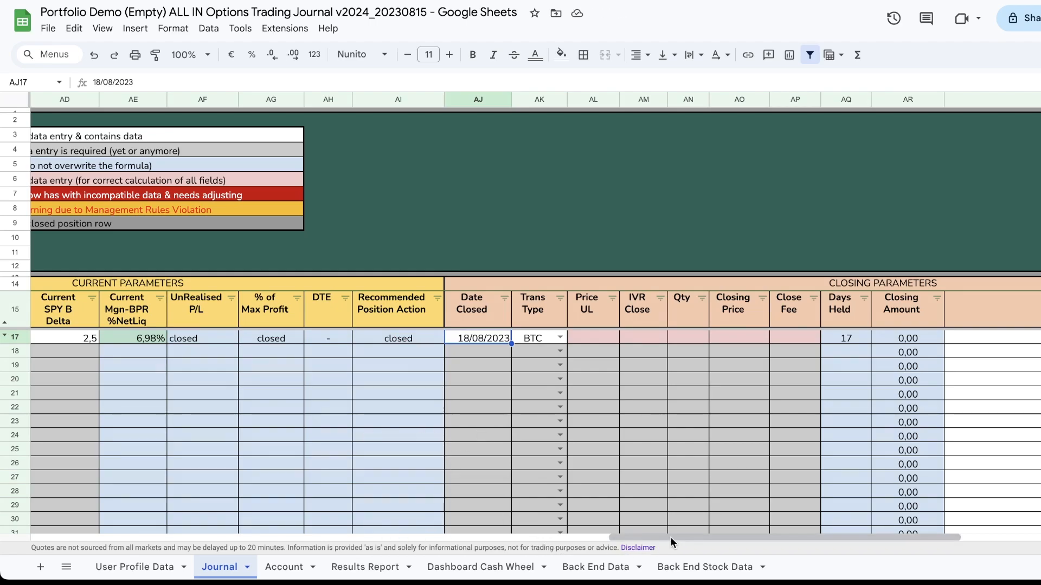
- Enter 100 as the closing Price UL and 16 as the IVR Close of entry 1
left_click_drag(671, 537, 568, 539)
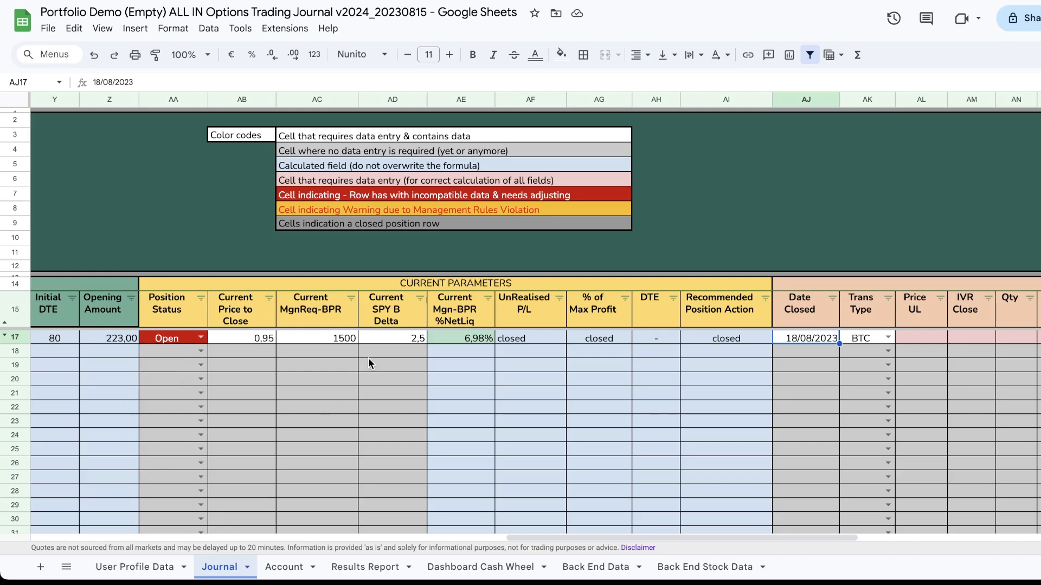
scroll(242, 320, "right", 5)
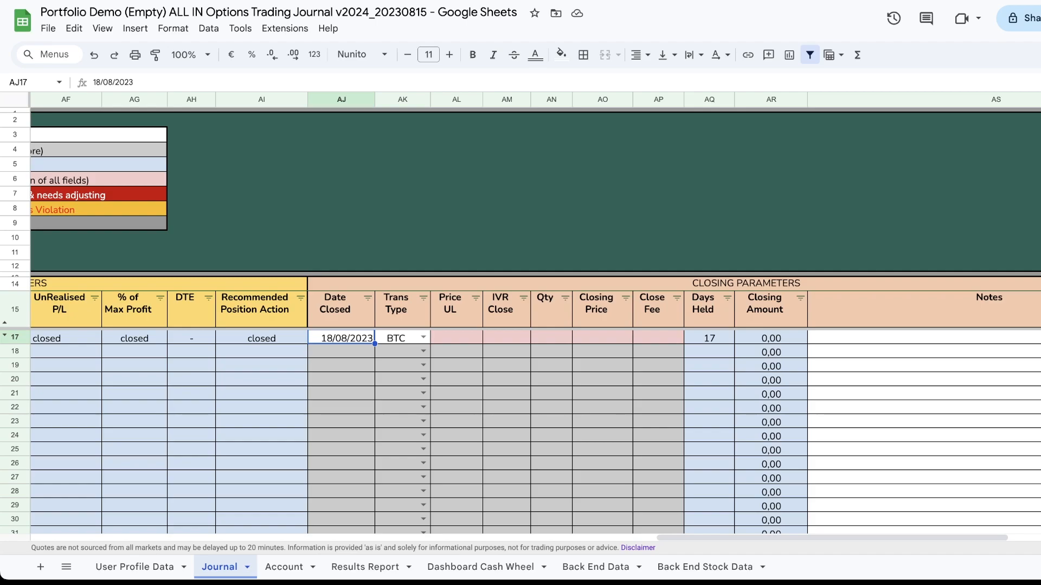
left_click(461, 335)
type(">100")
key("BackSpace")
key("BackSpace")
key("BackSpace")
key("BackSpace")
type("100")
key("Tab")
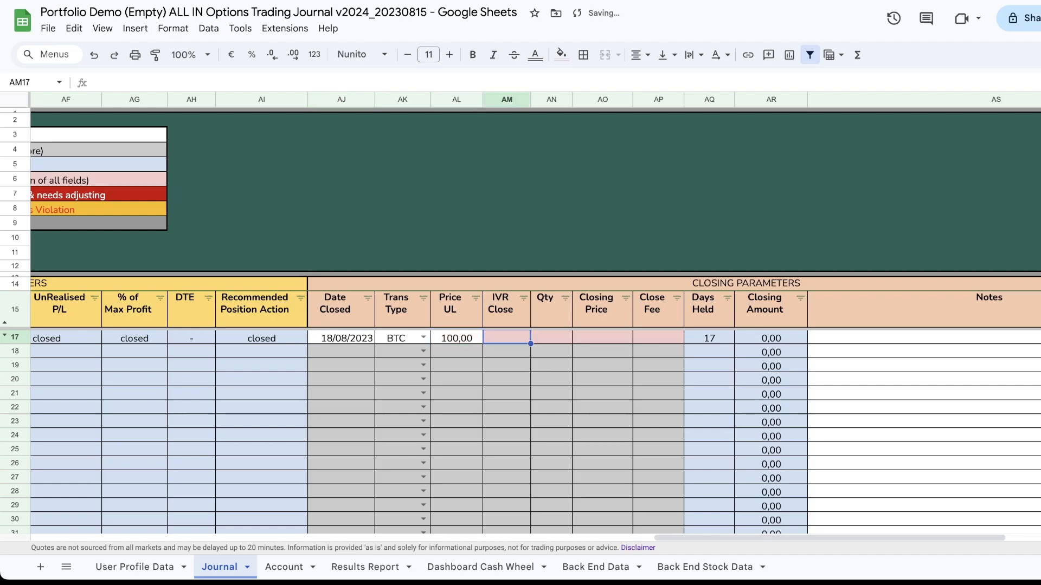
type("16")
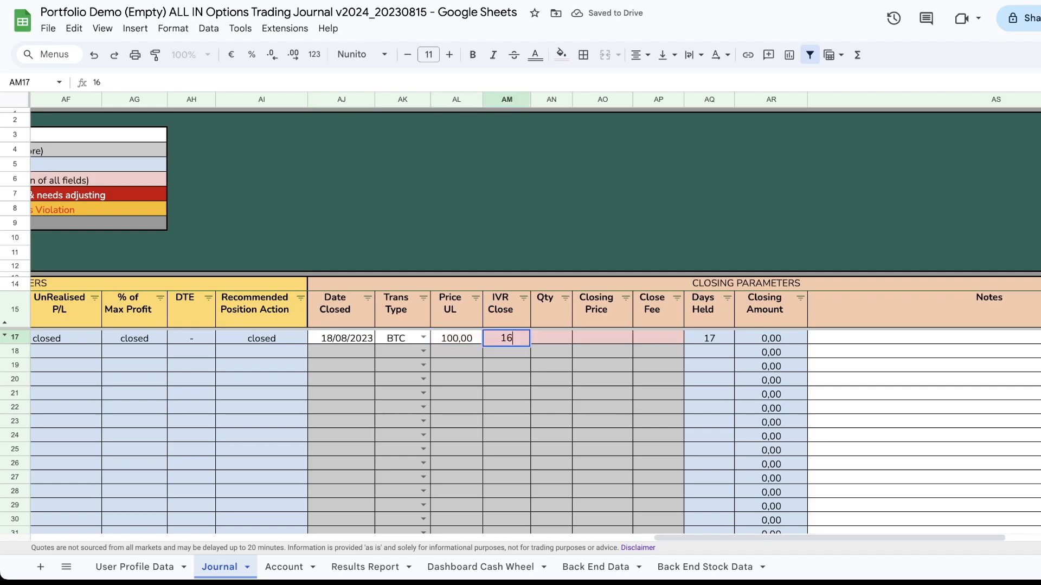
key("Tab")
- Enter a closing Qty of 1, a Closing Price of 0,95 and a Close Fee of 2 for entry 1
type("1")
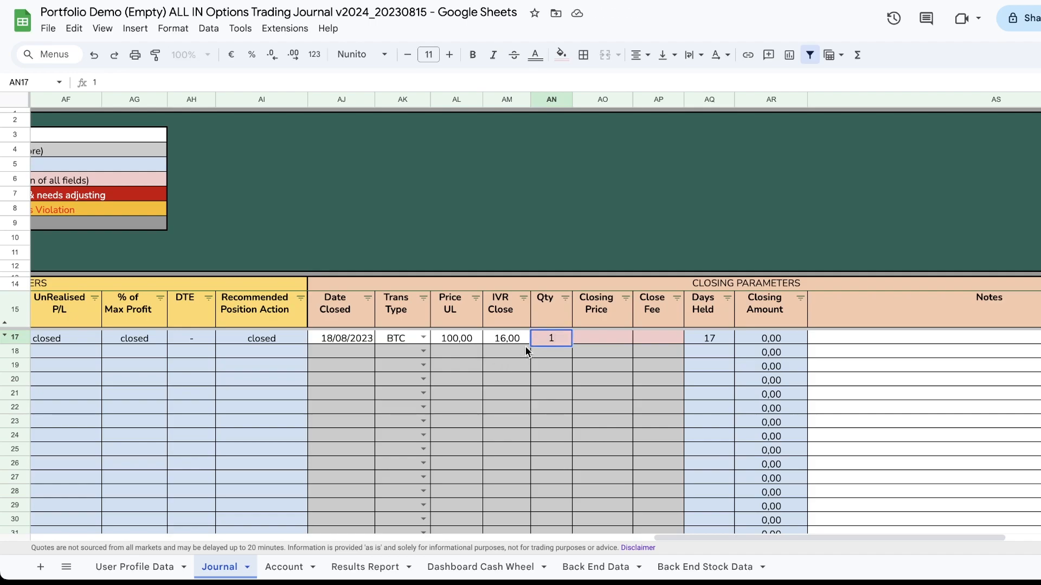
key("Tab")
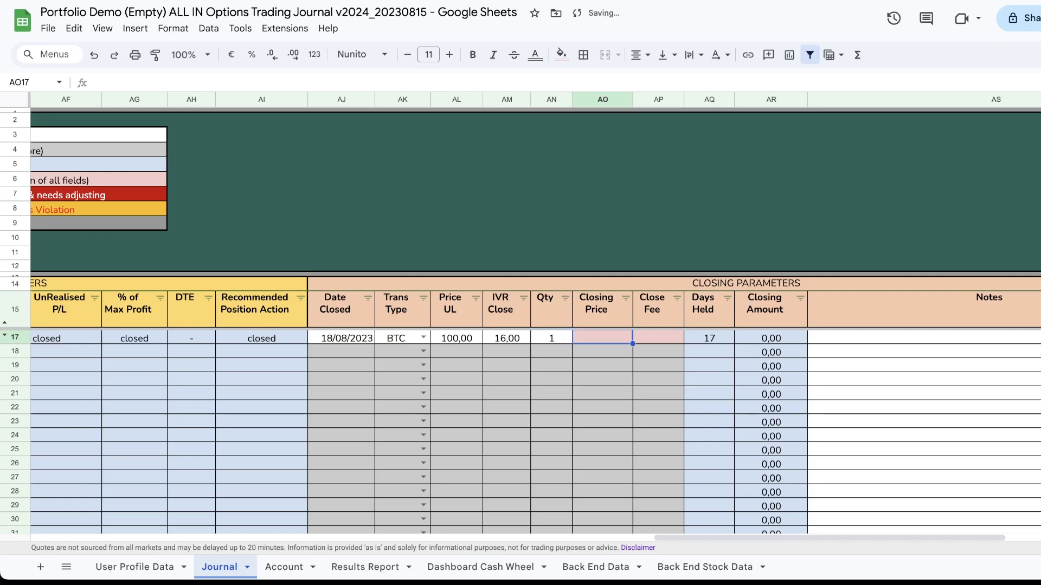
type("0,95")
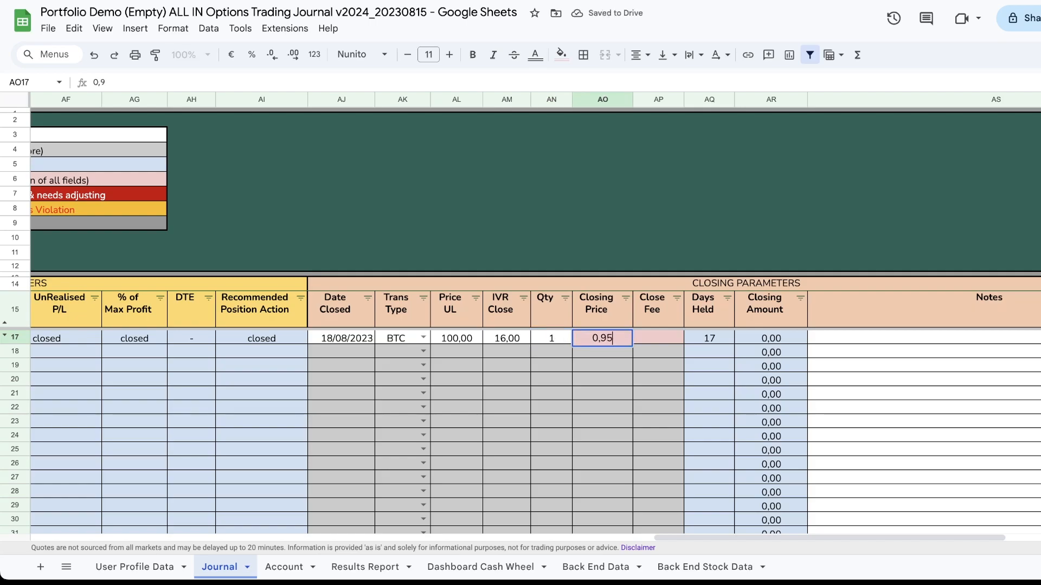
key("Tab")
type("2")
key("Tab")
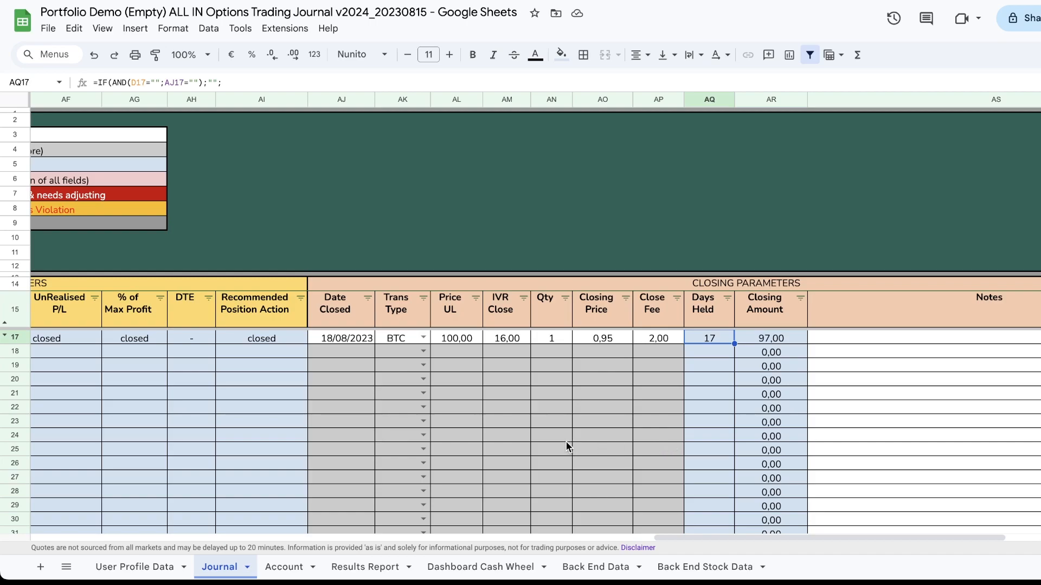
- Set the Position Status of entry 1 to Closed in the Journal's Current Parameters
key("Right")
key("Right")
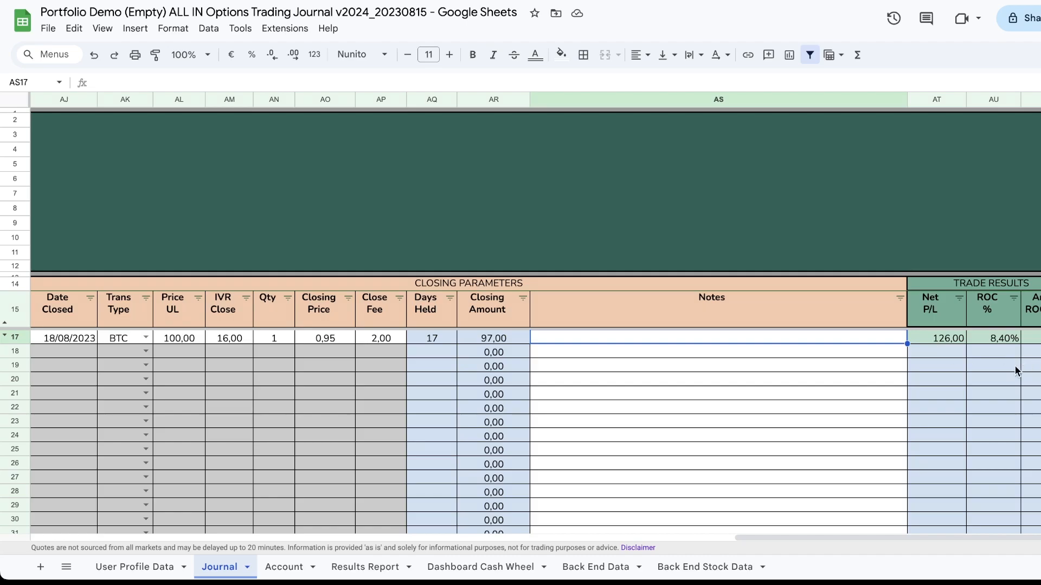
left_click_drag(877, 534, 854, 539)
left_click_drag(789, 536, 463, 537)
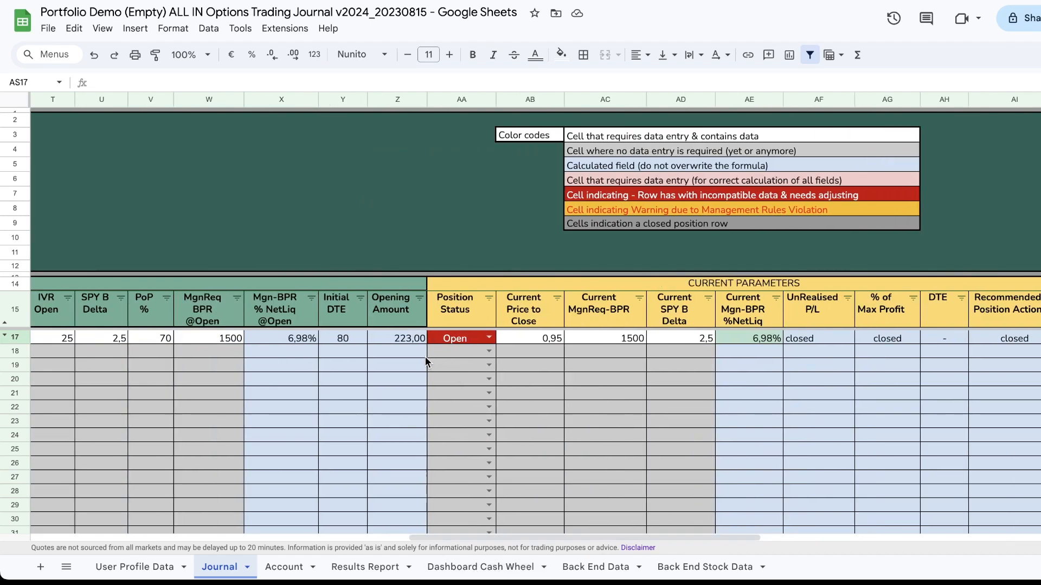
left_click(482, 338)
left_click(462, 372)
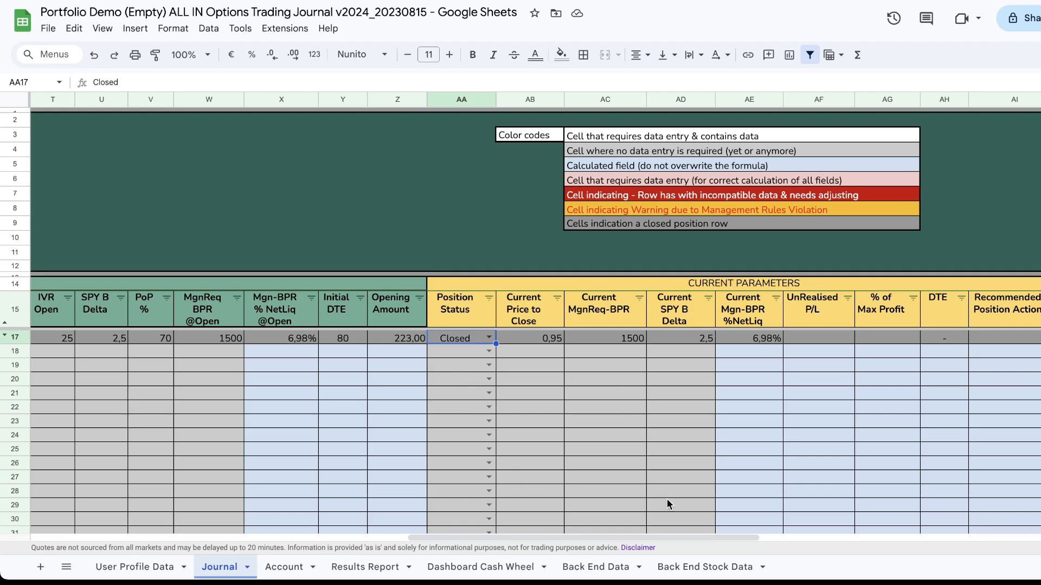
- Check the closed and open position results on the Results Report sheet and return to the Journal's Opening Parameters
left_click_drag(702, 538, 777, 543)
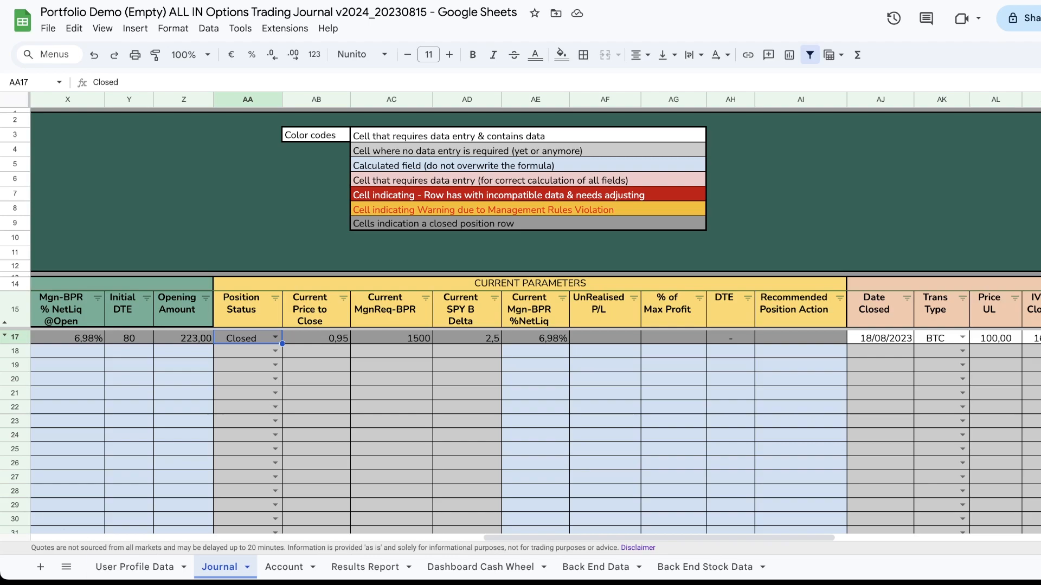
left_click(386, 567)
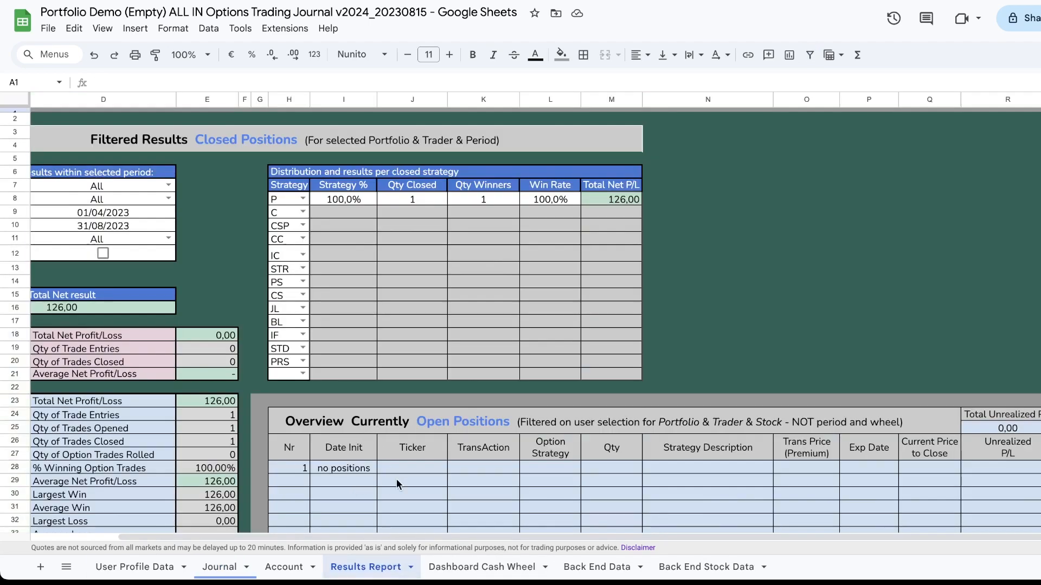
left_click(220, 567)
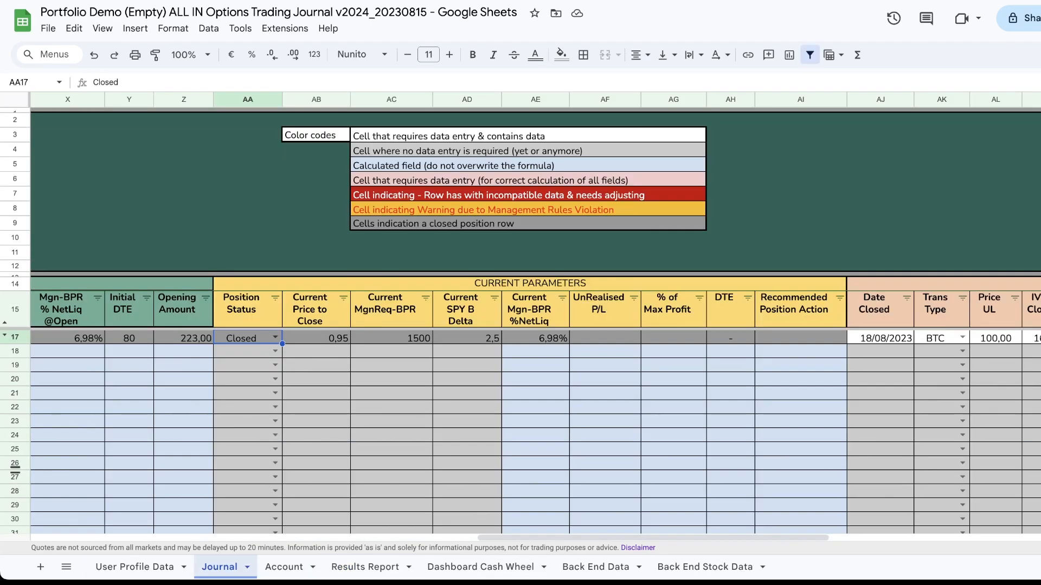
scroll(15, 470, "left", 20)
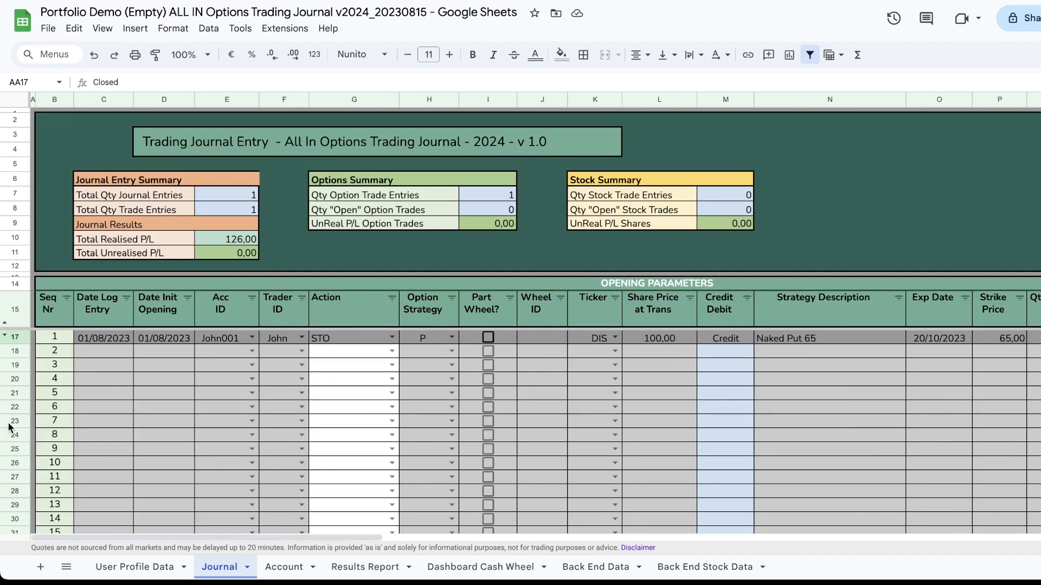